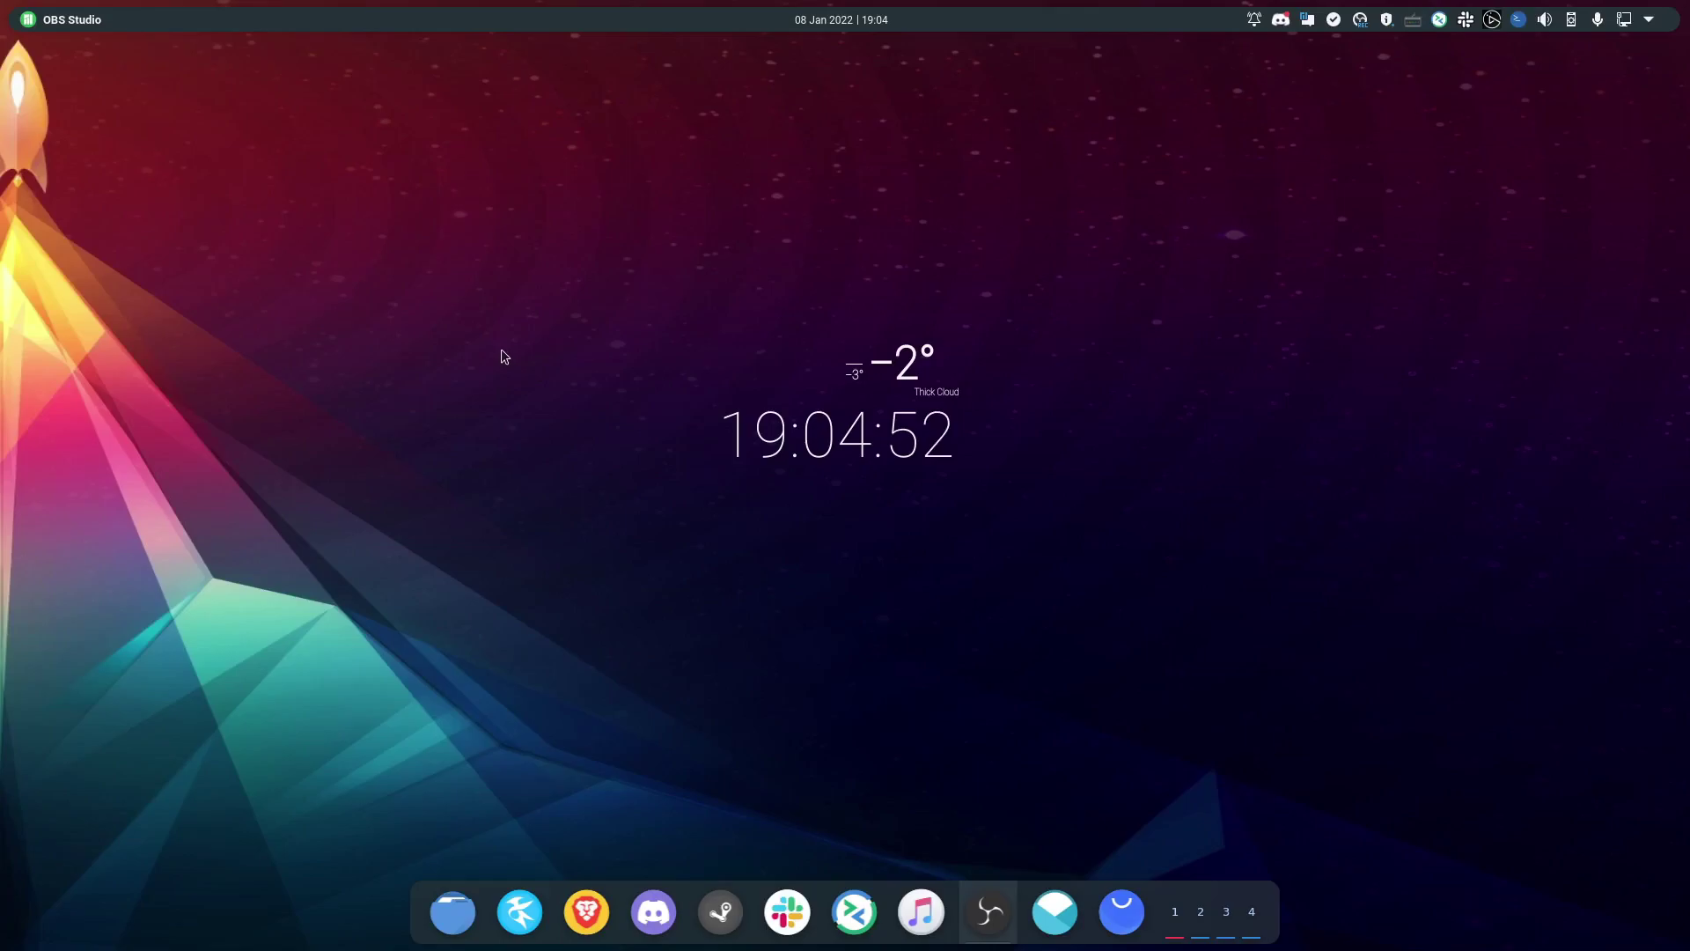
# - Launch Add/Remove Software from the application launcher and move its window slightly higher
pyautogui.click(30, 21)
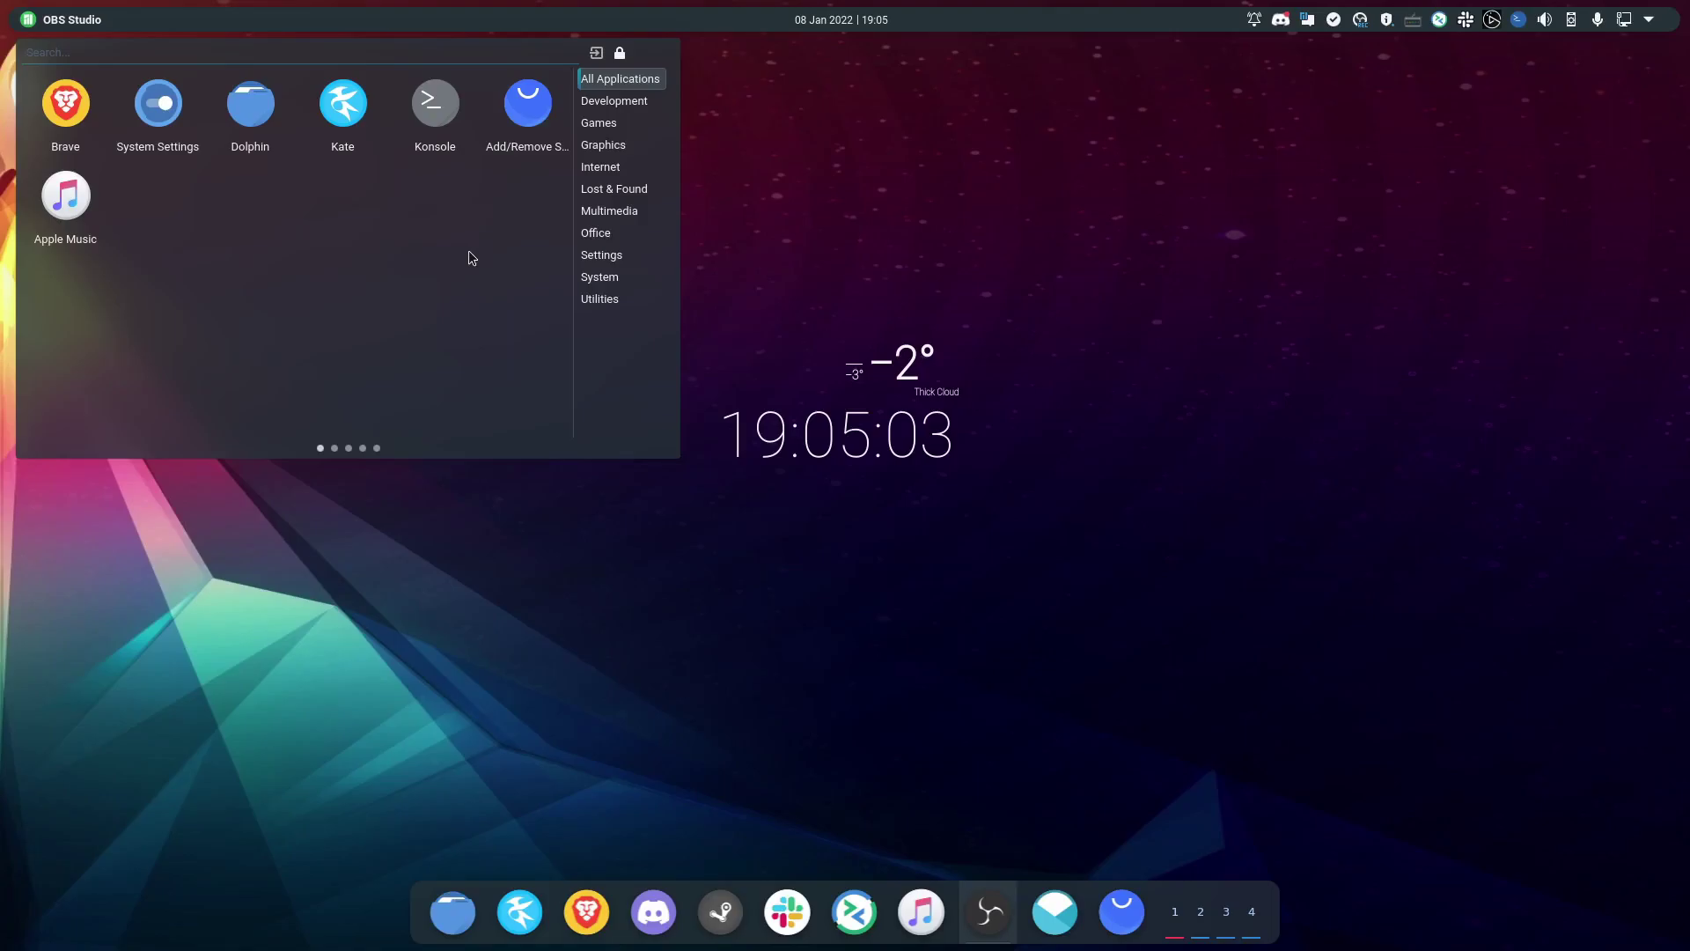
pyautogui.click(528, 120)
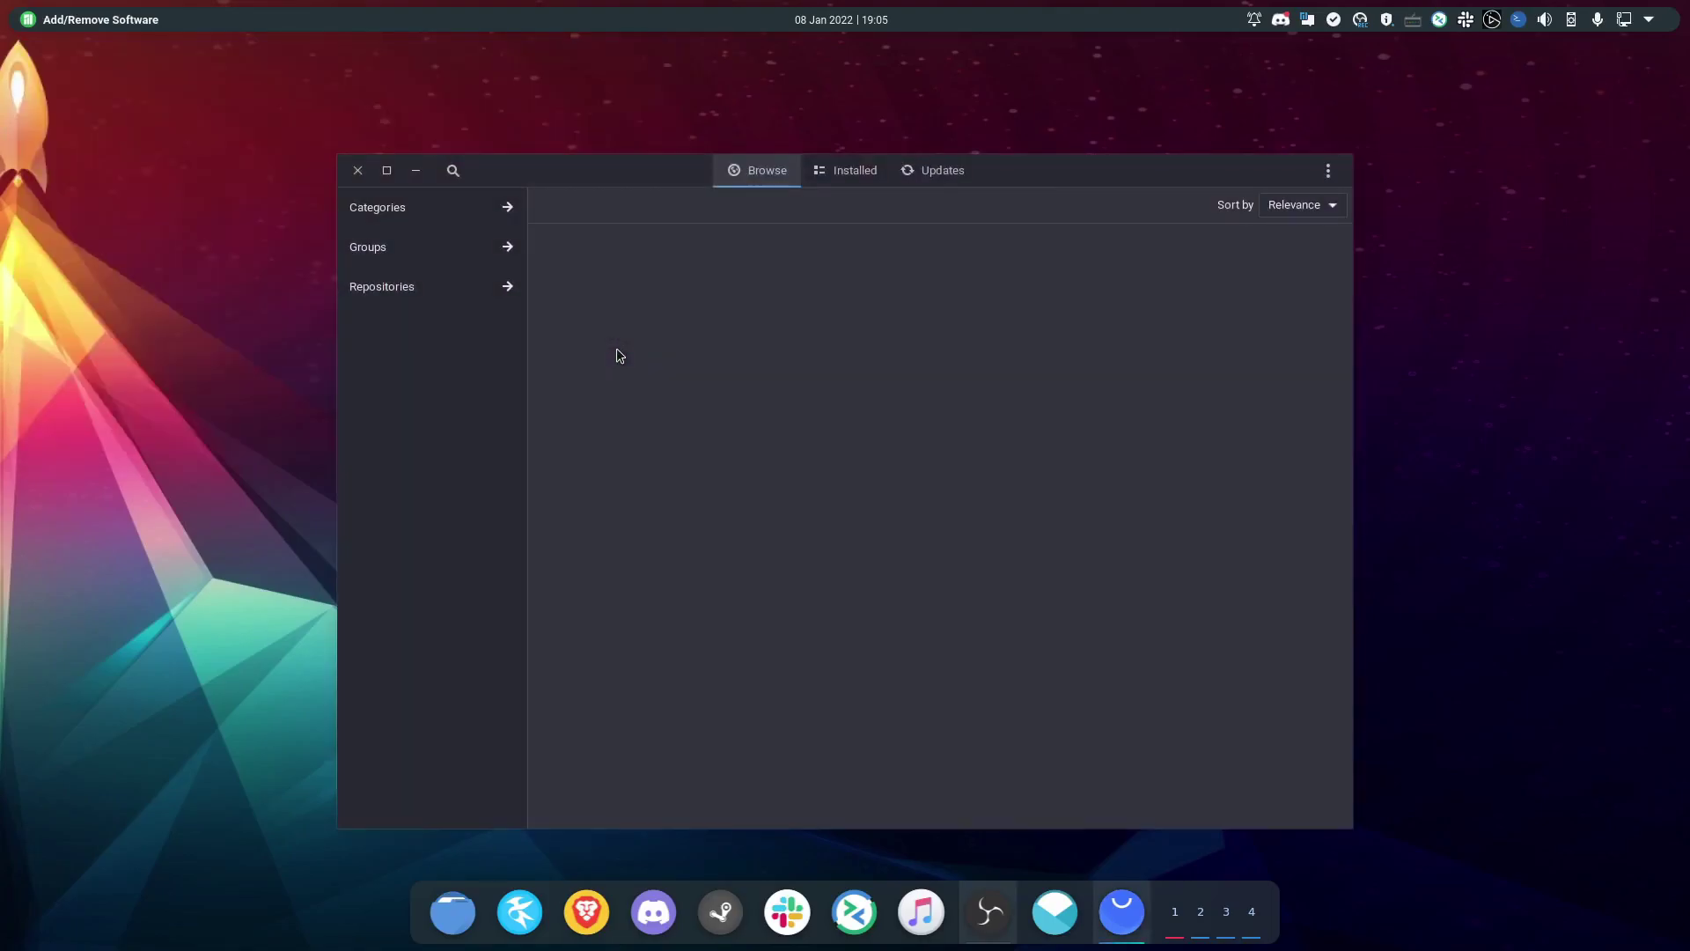
pyautogui.moveTo(622, 170); pyautogui.dragTo(614, 129)
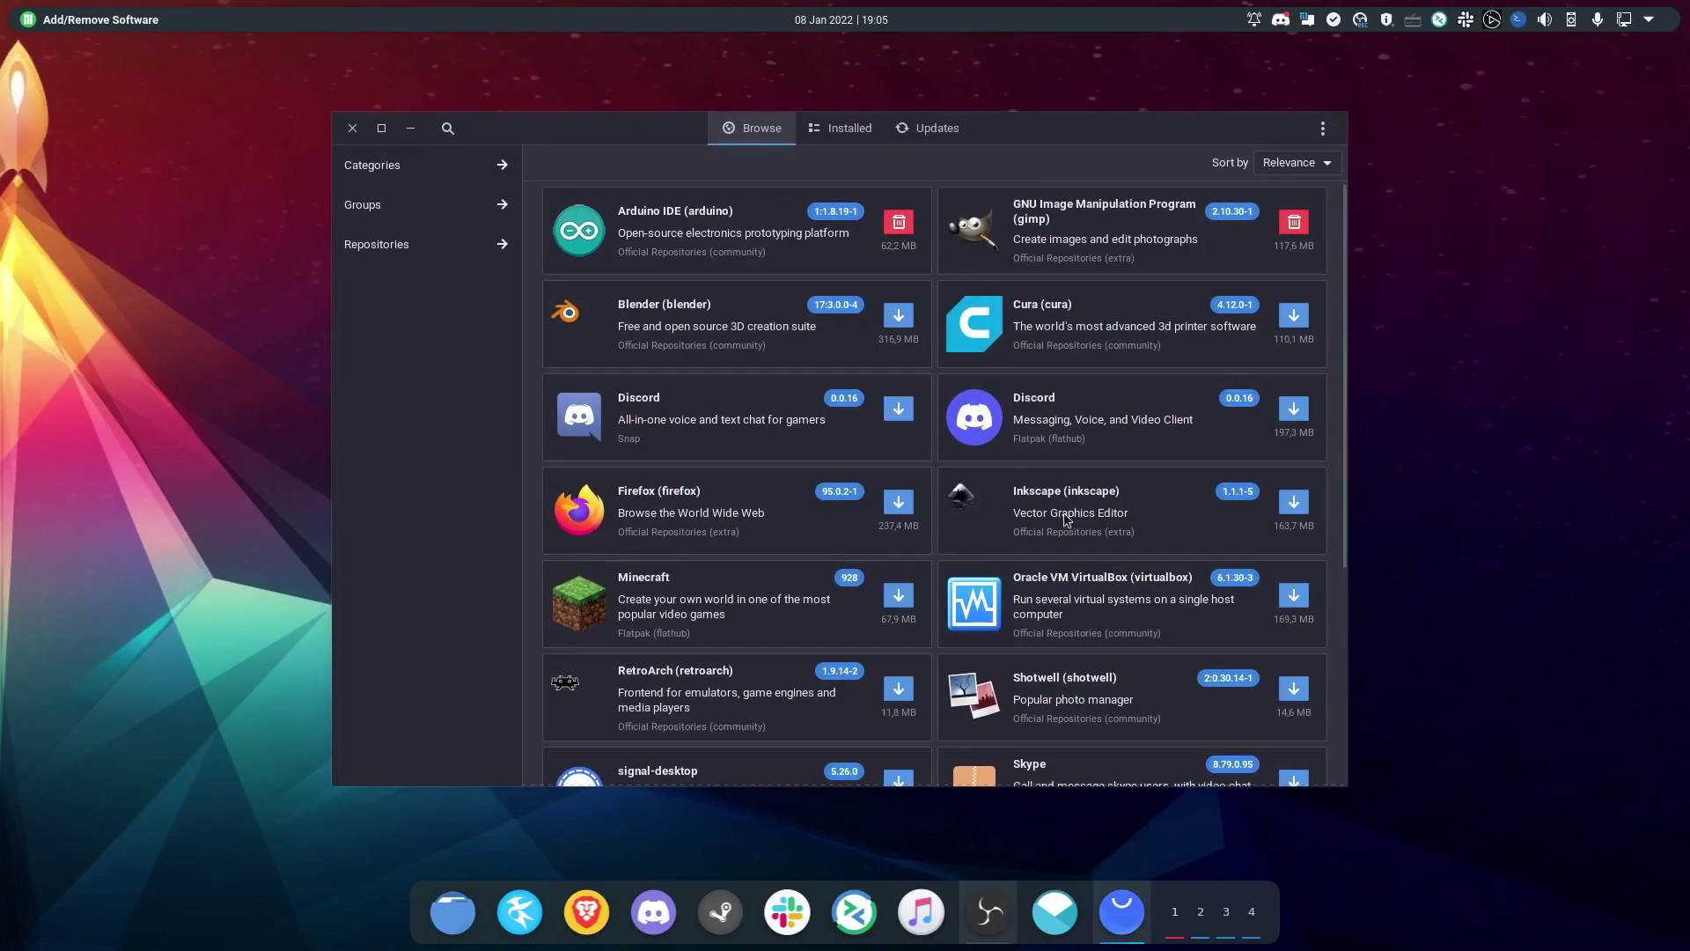
pyautogui.click(1329, 132)
pyautogui.click(1258, 270)
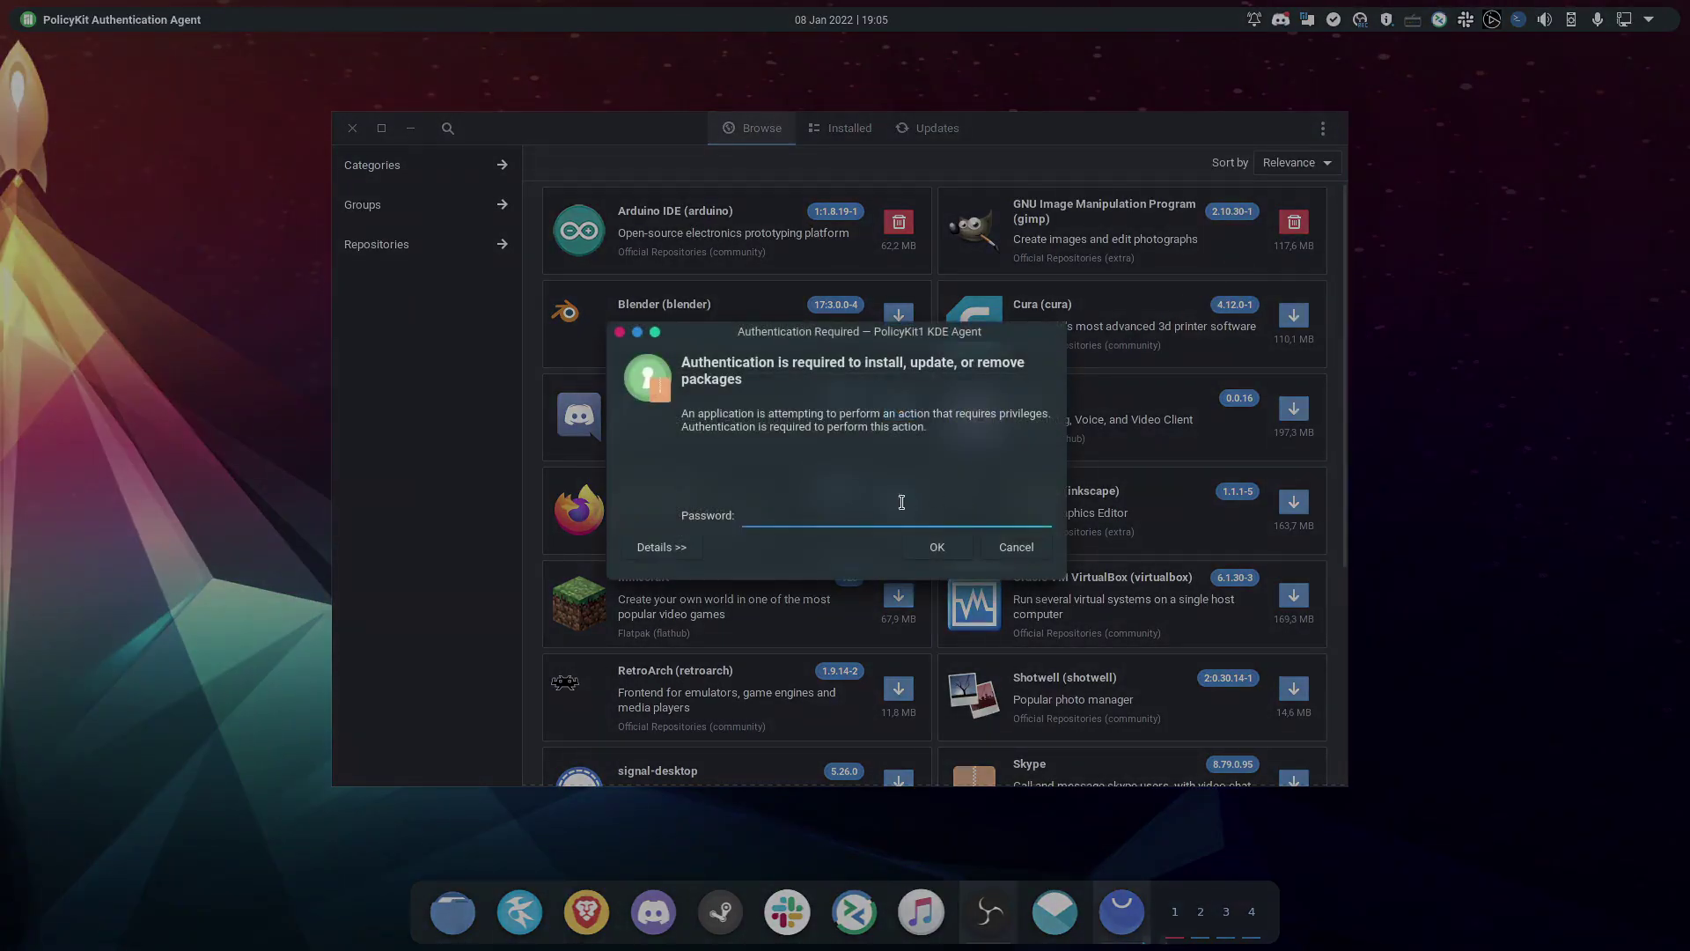
pyautogui.write('*****')
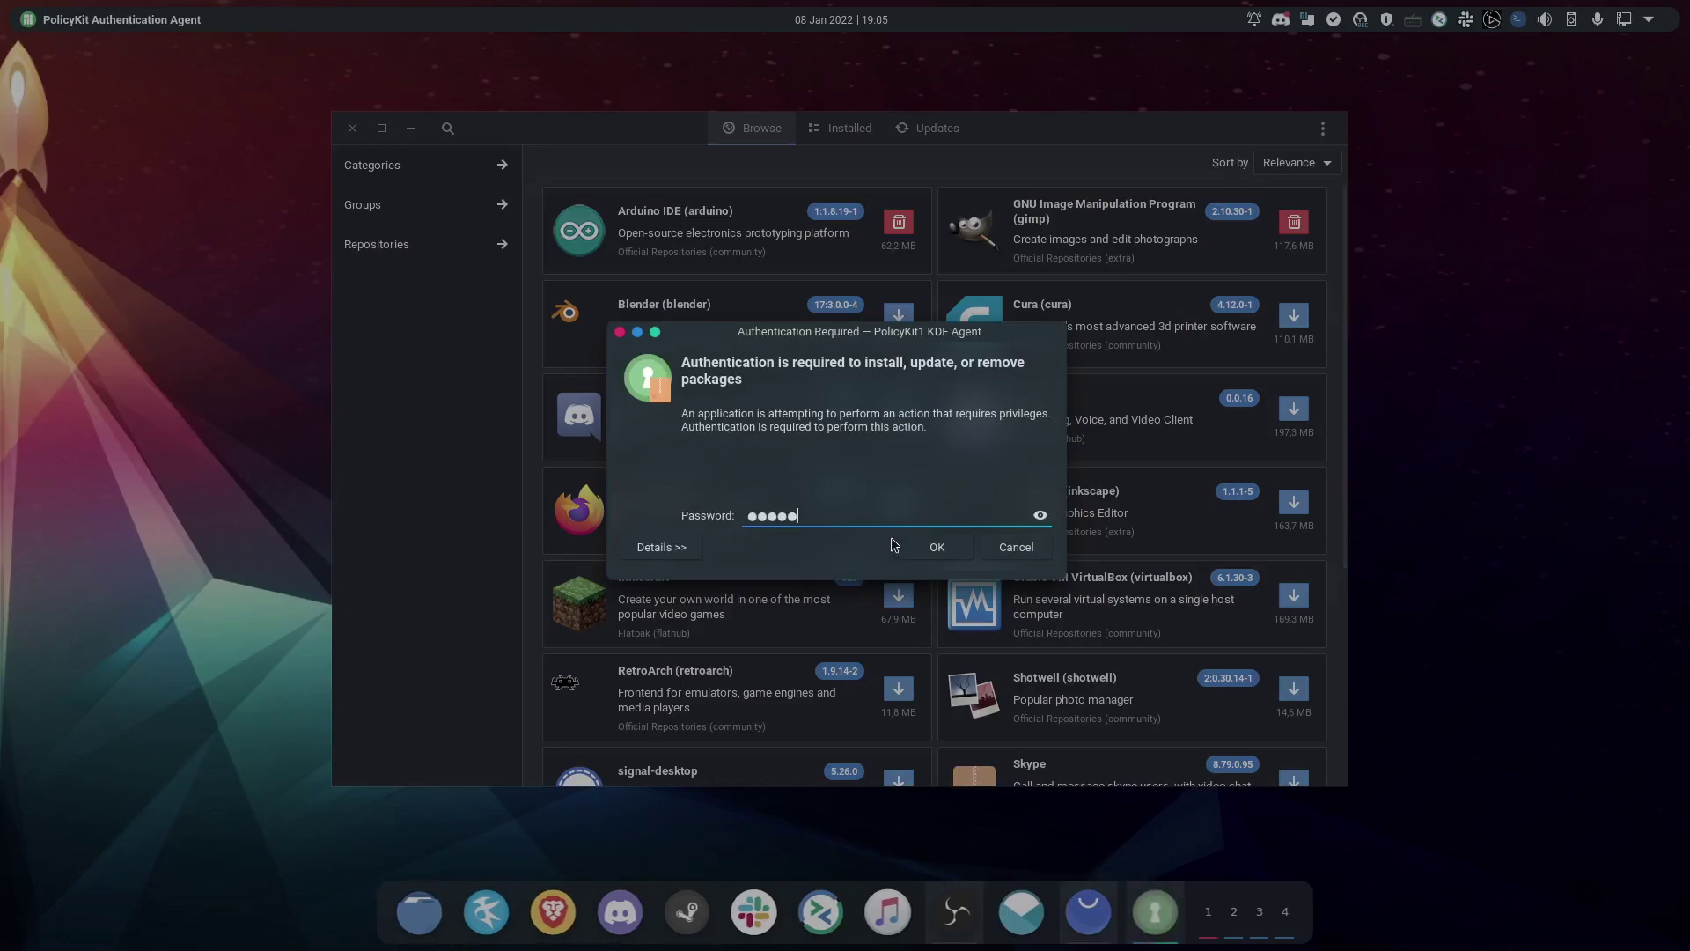
pyautogui.write('********')
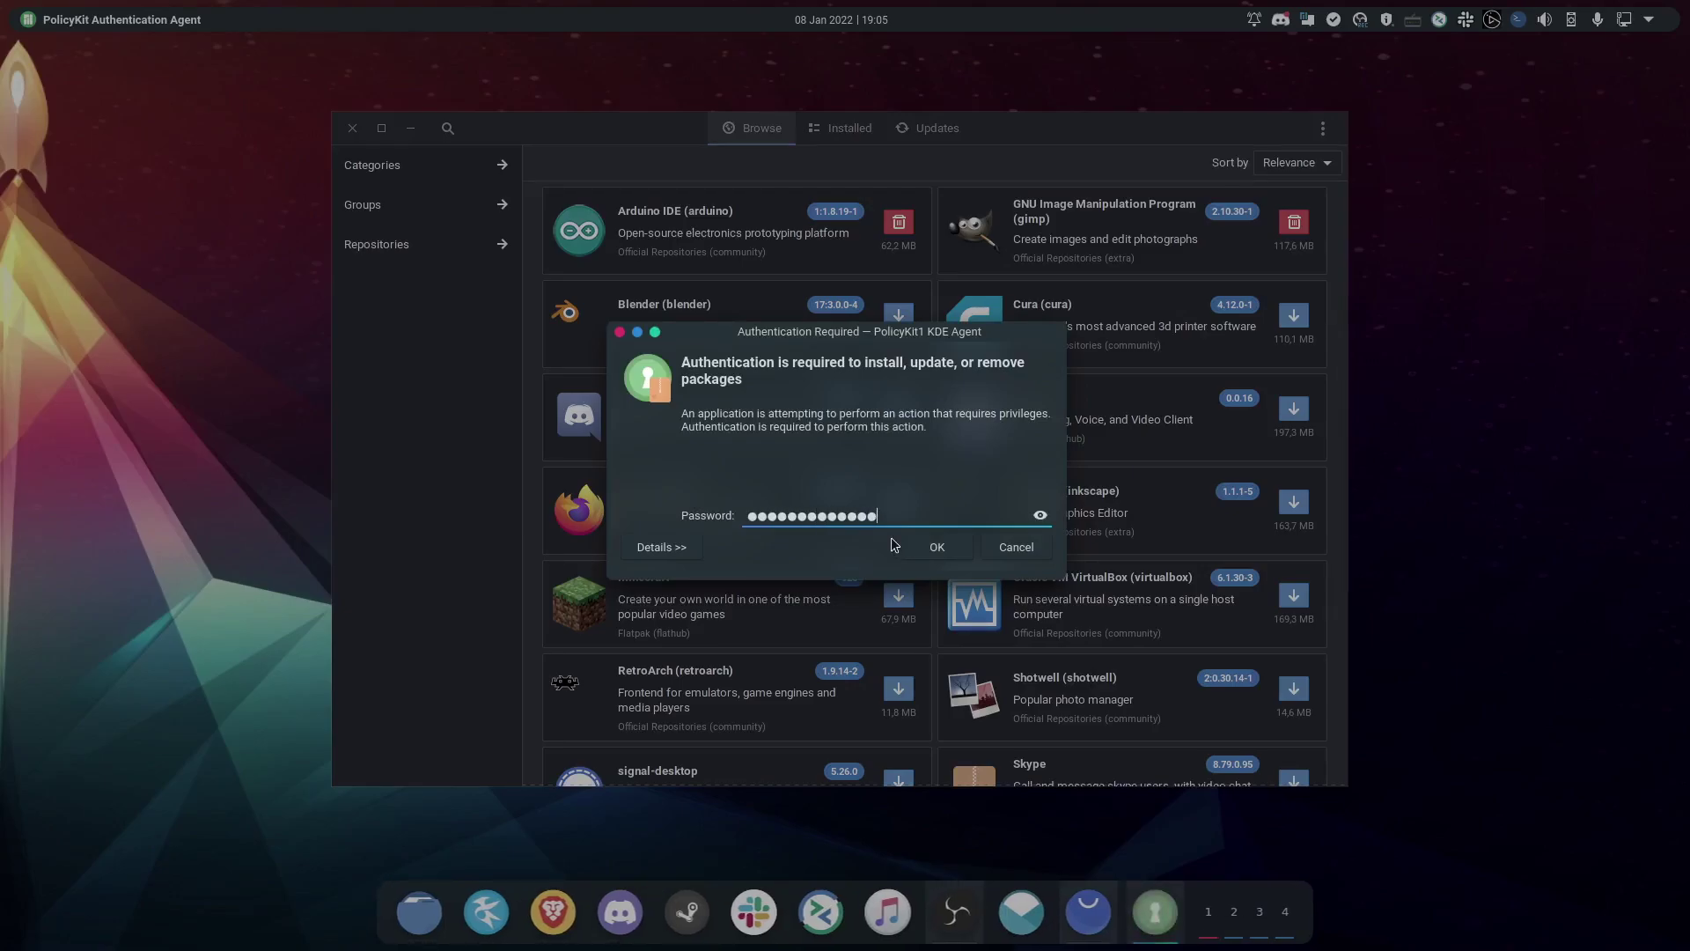
pyautogui.press('Return')
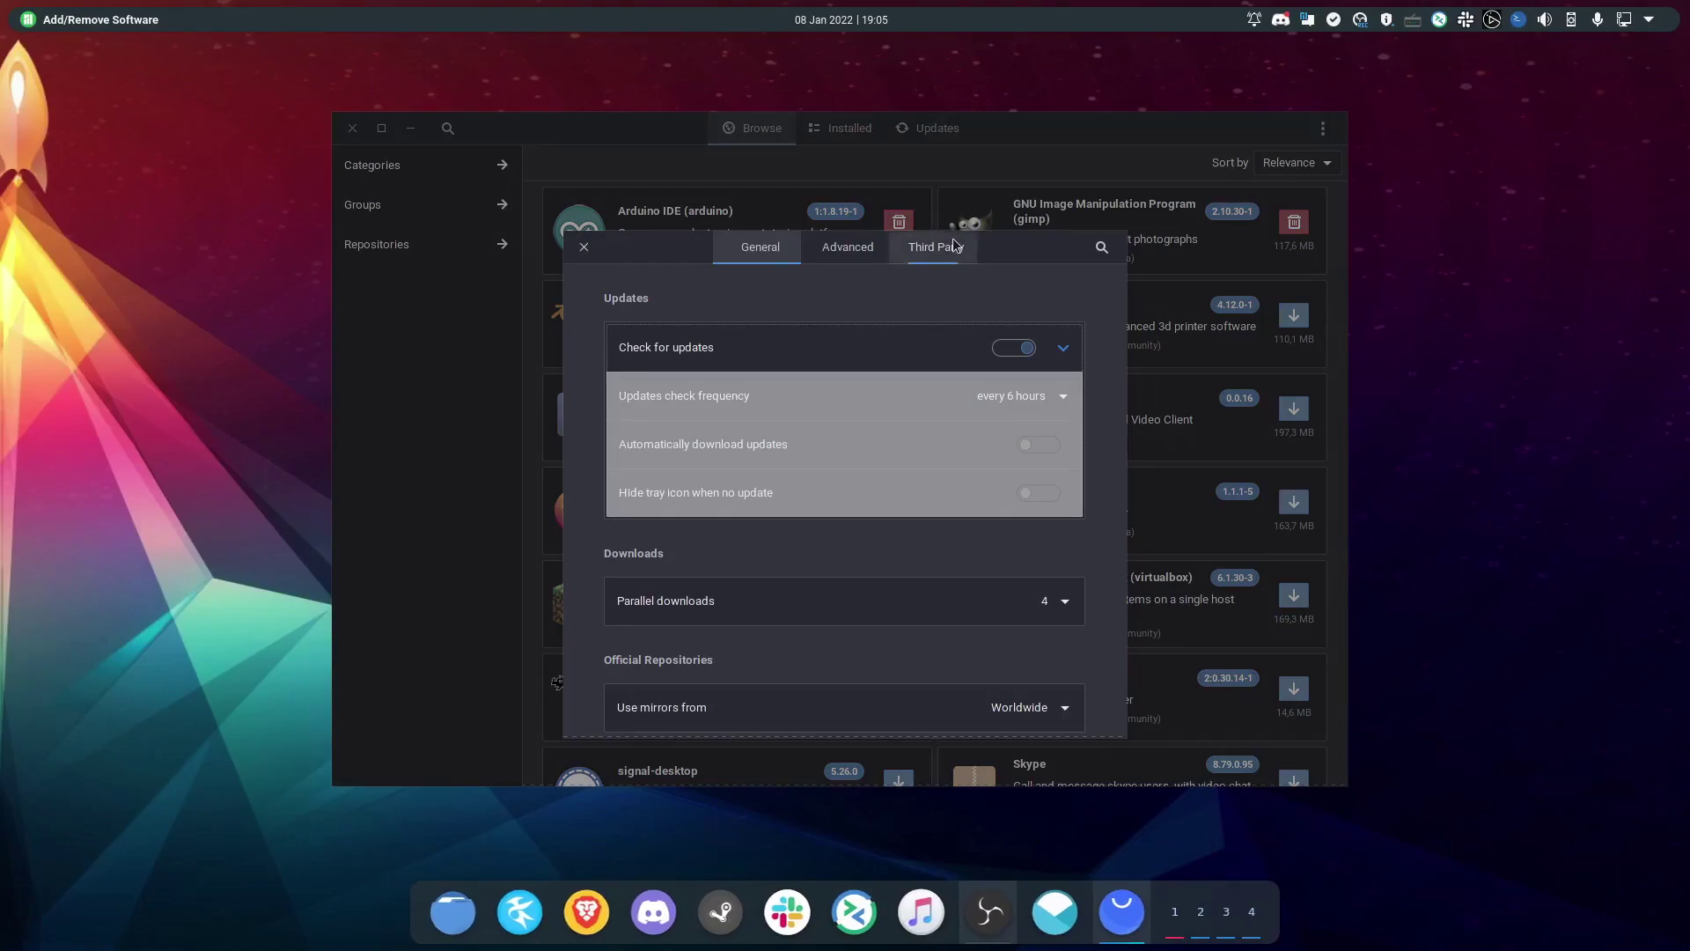
pyautogui.click(953, 242)
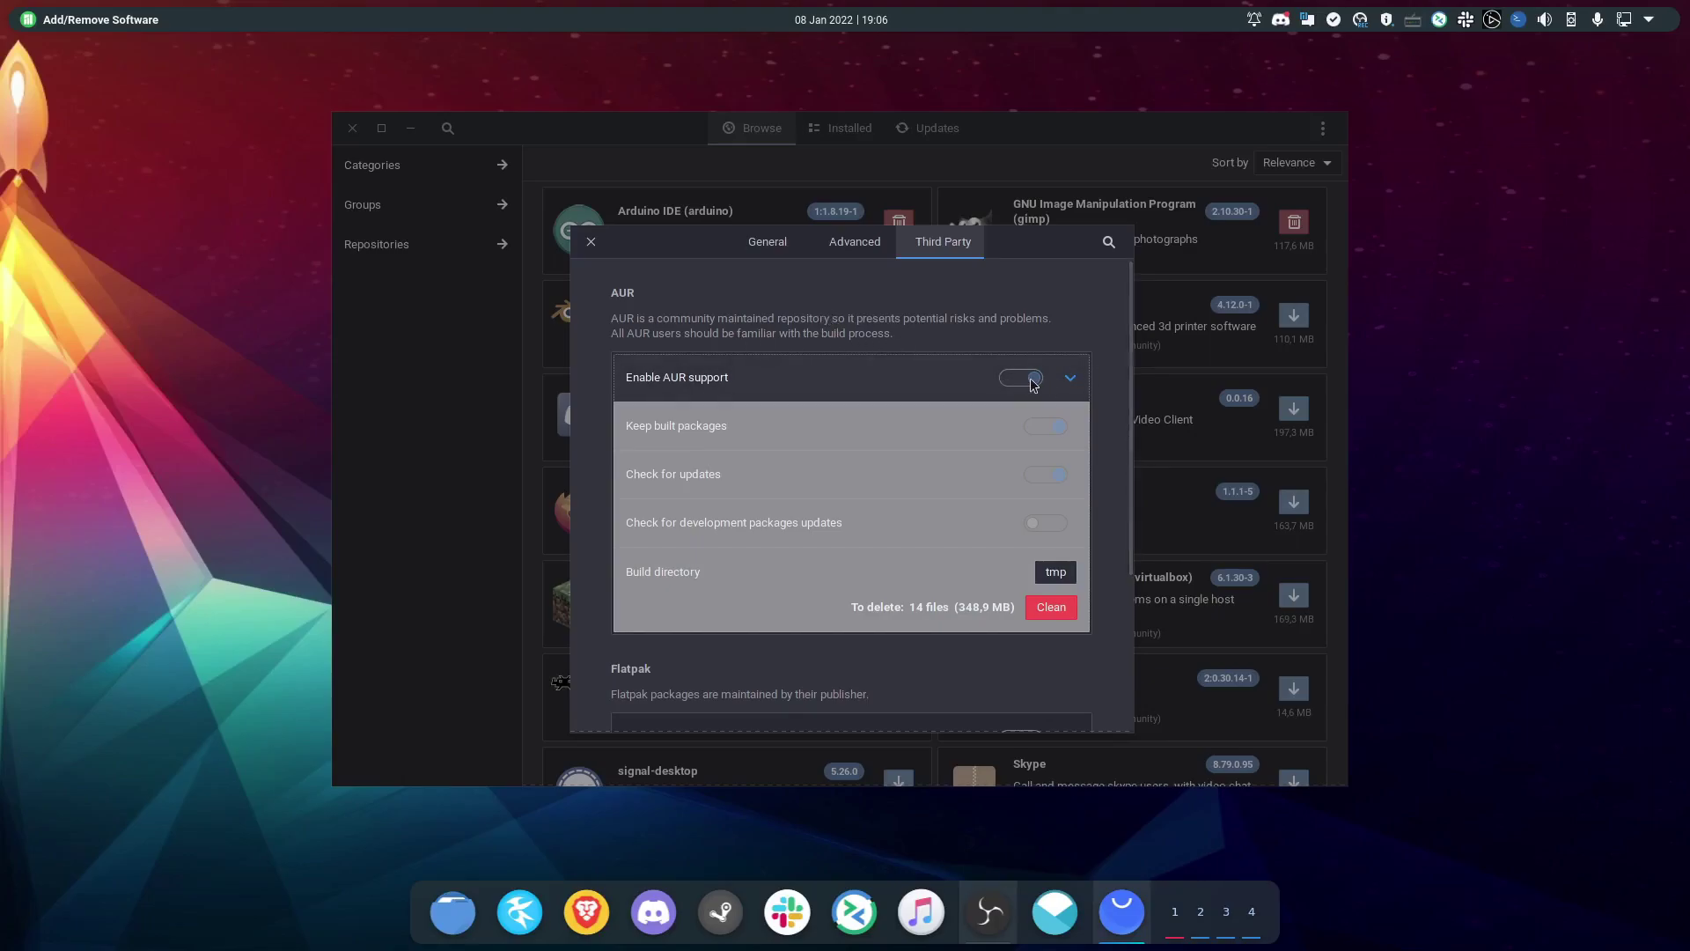
pyautogui.scroll(-1, 1130, 466)
pyautogui.scroll(-1, 1133, 462)
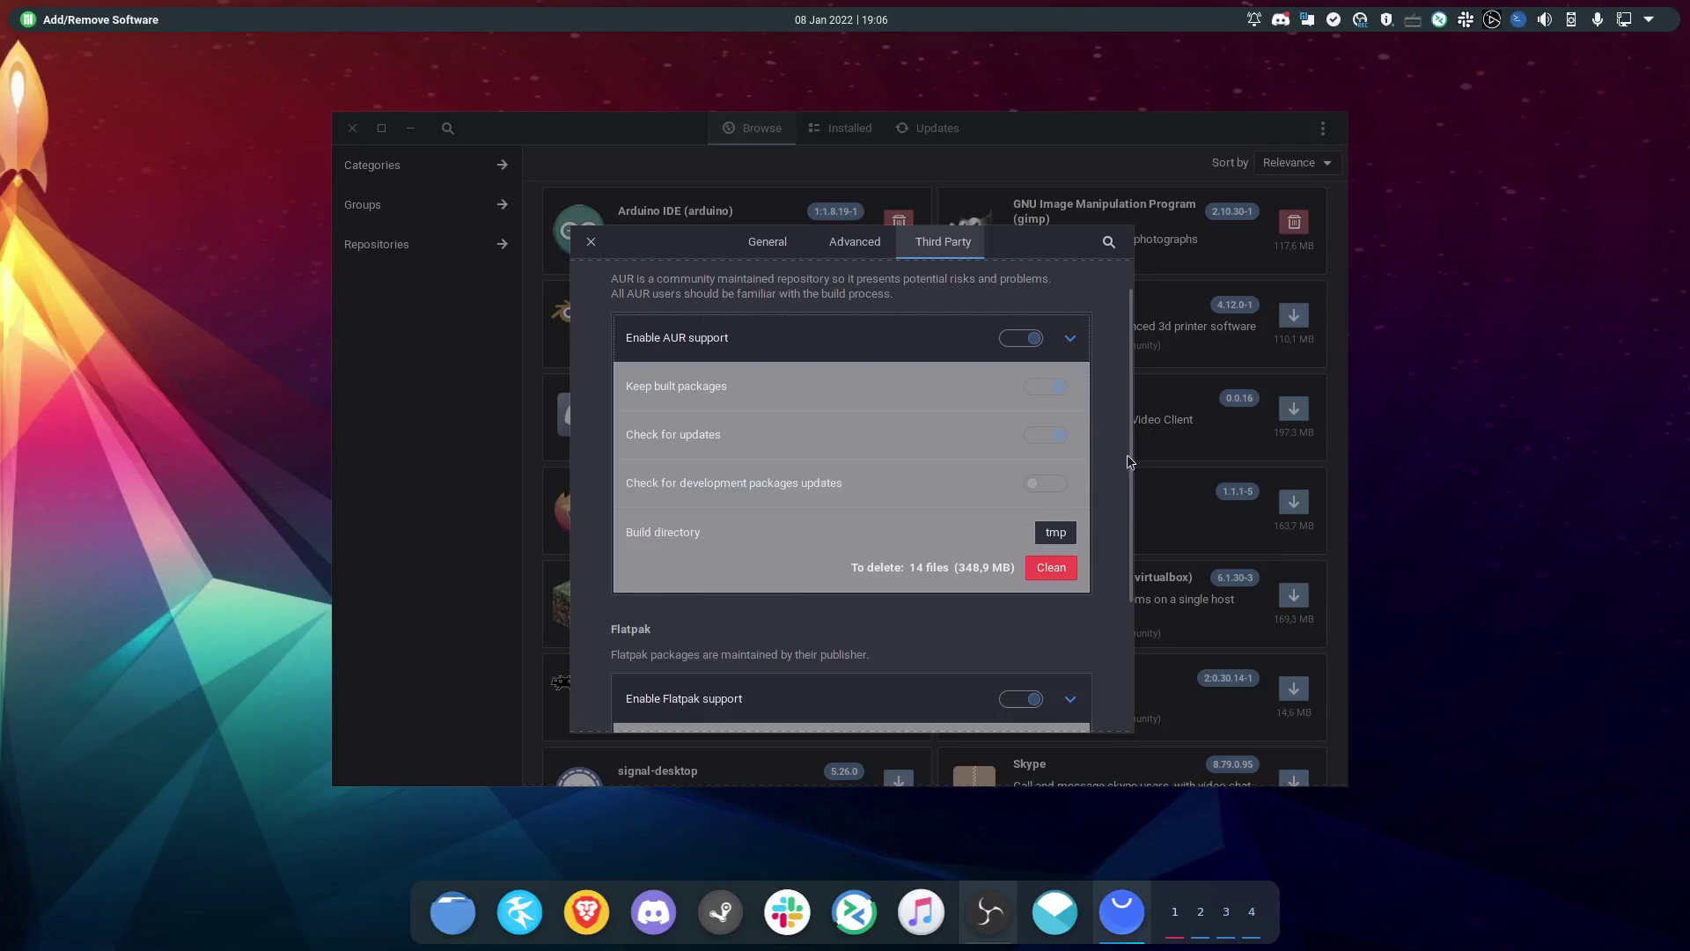
pyautogui.scroll(1, 1126, 456)
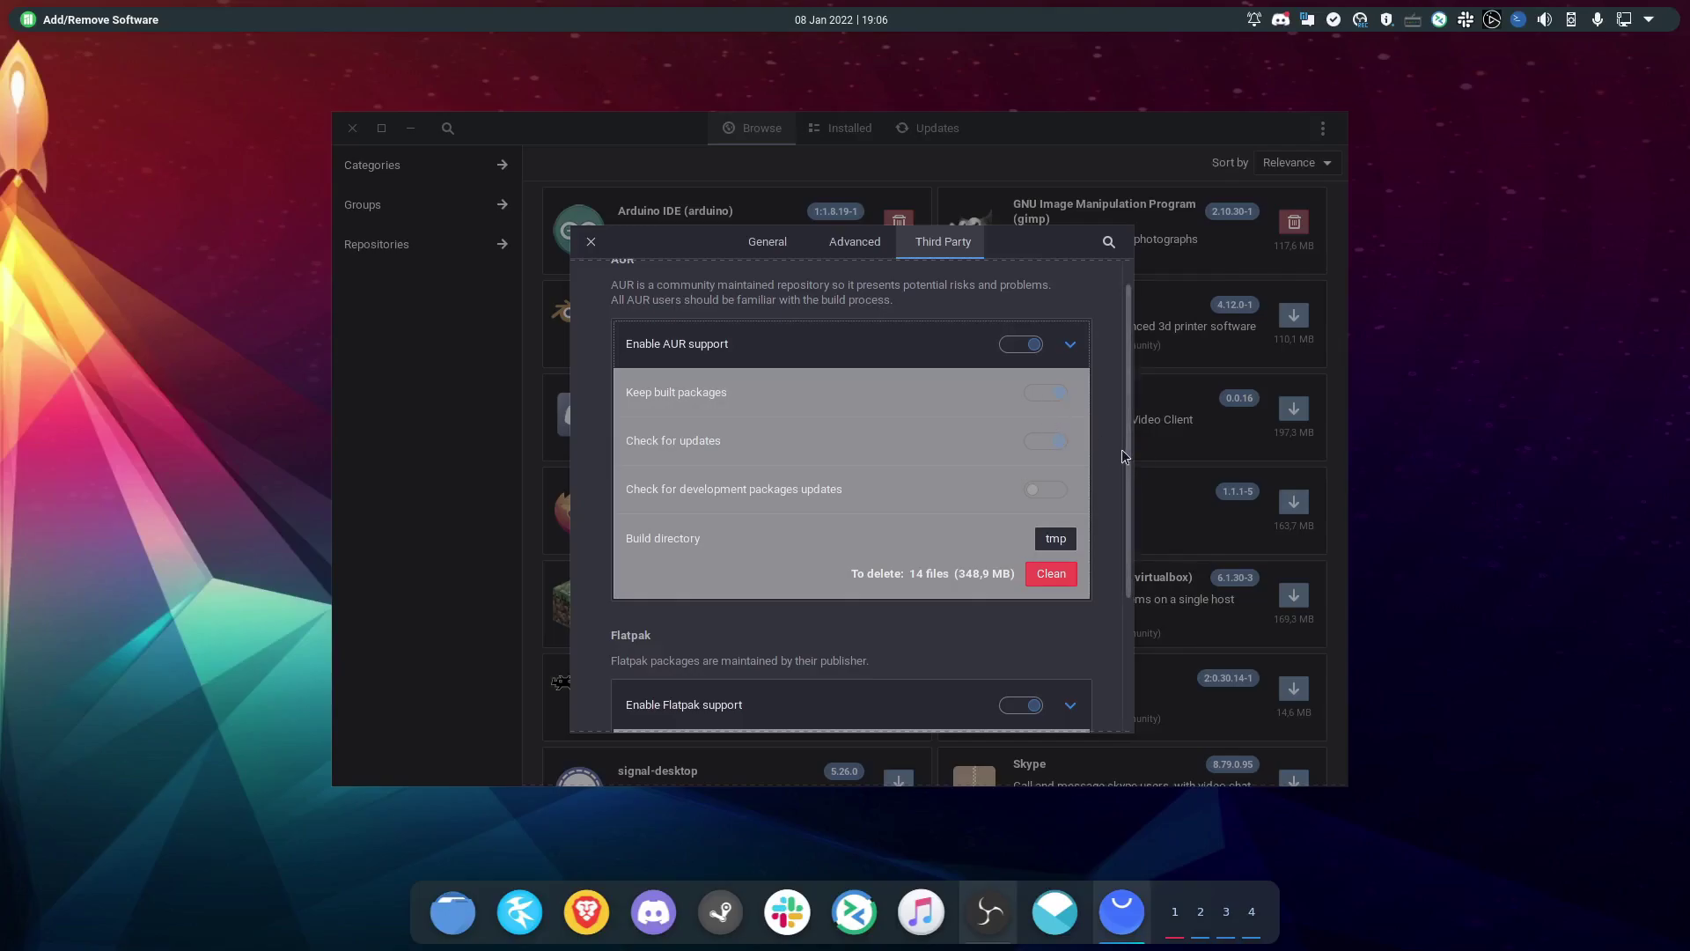
pyautogui.scroll(-4, 1128, 519)
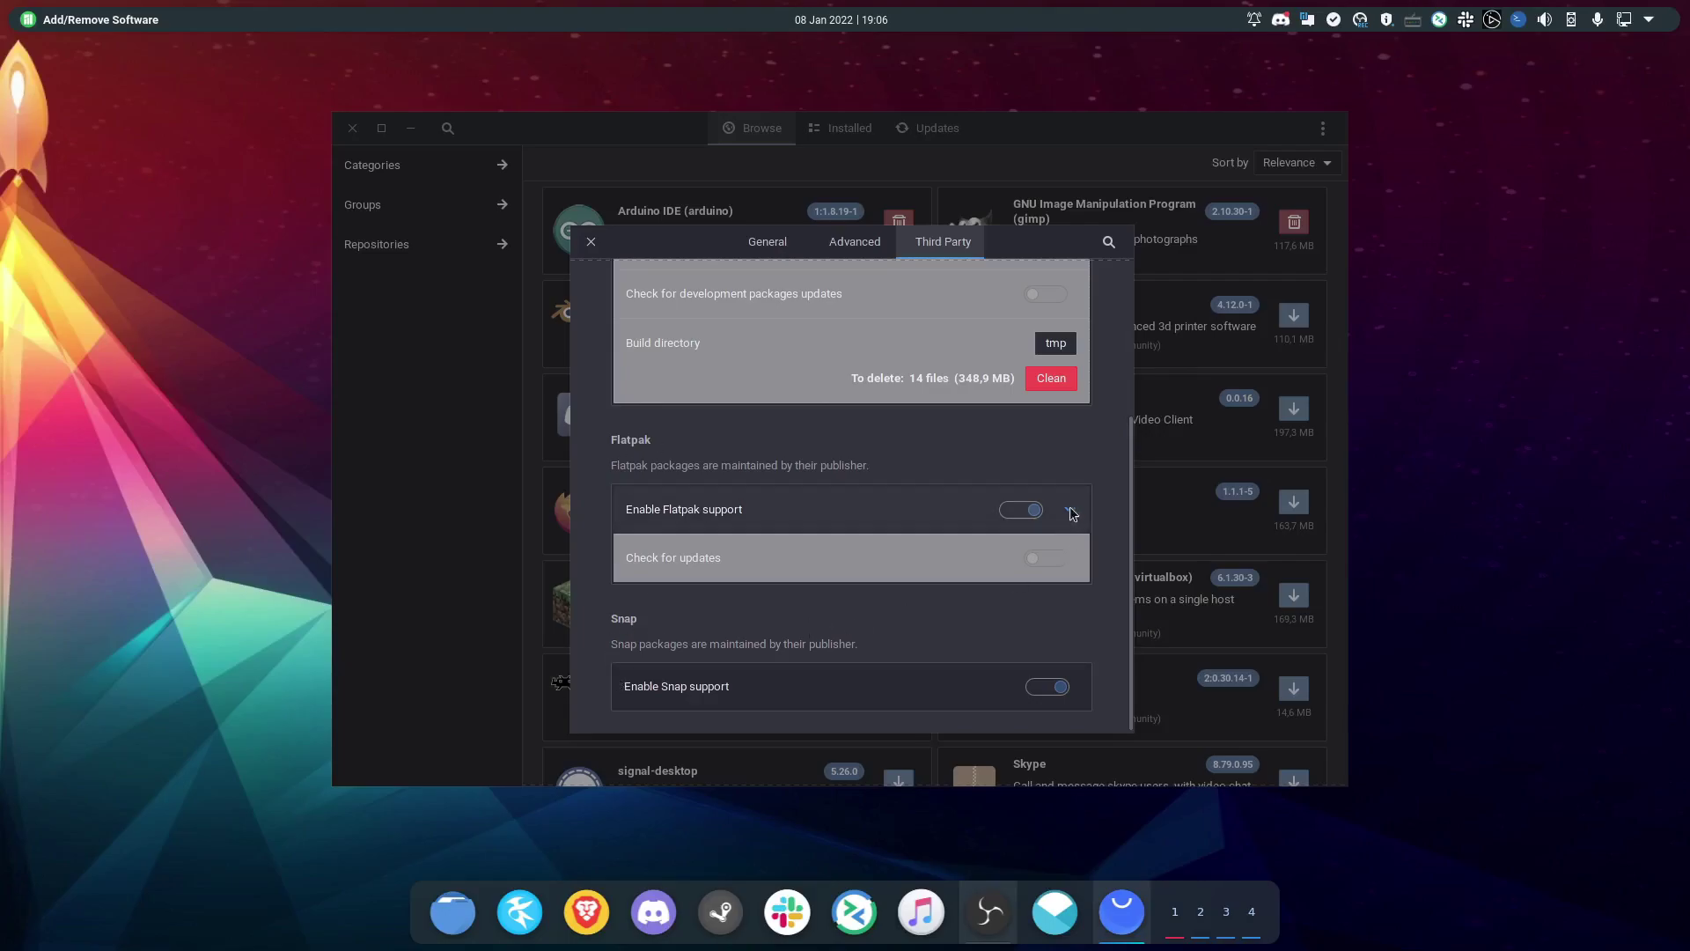
pyautogui.moveTo(594, 245); pyautogui.dragTo(585, 237)
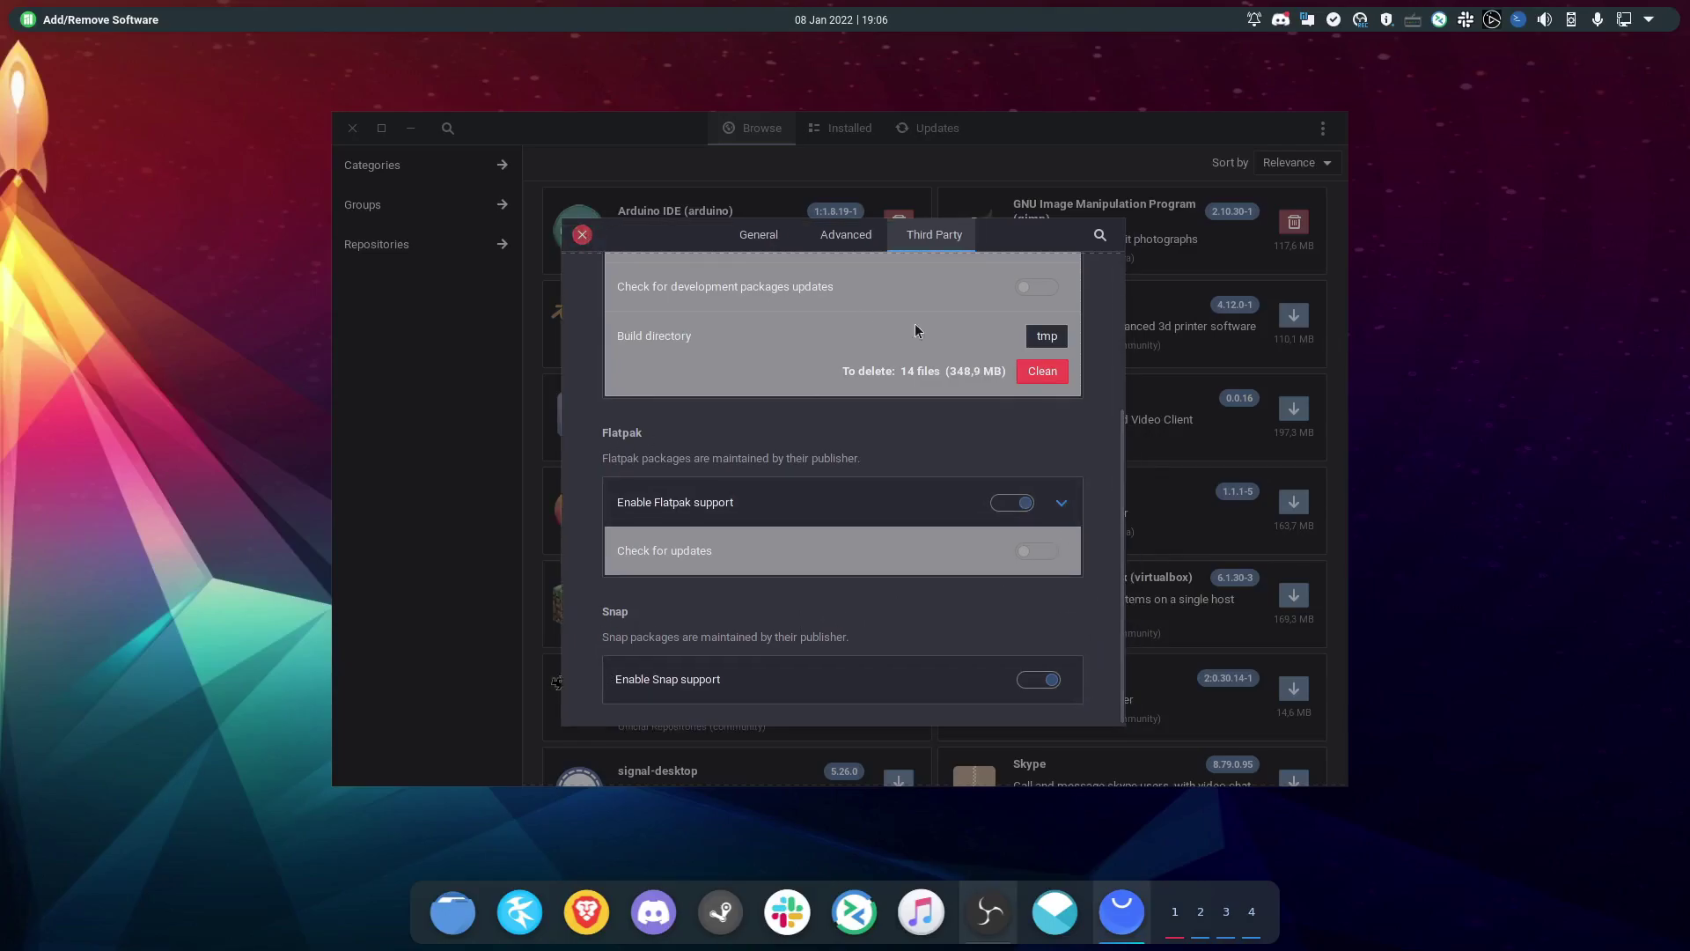
pyautogui.click(582, 235)
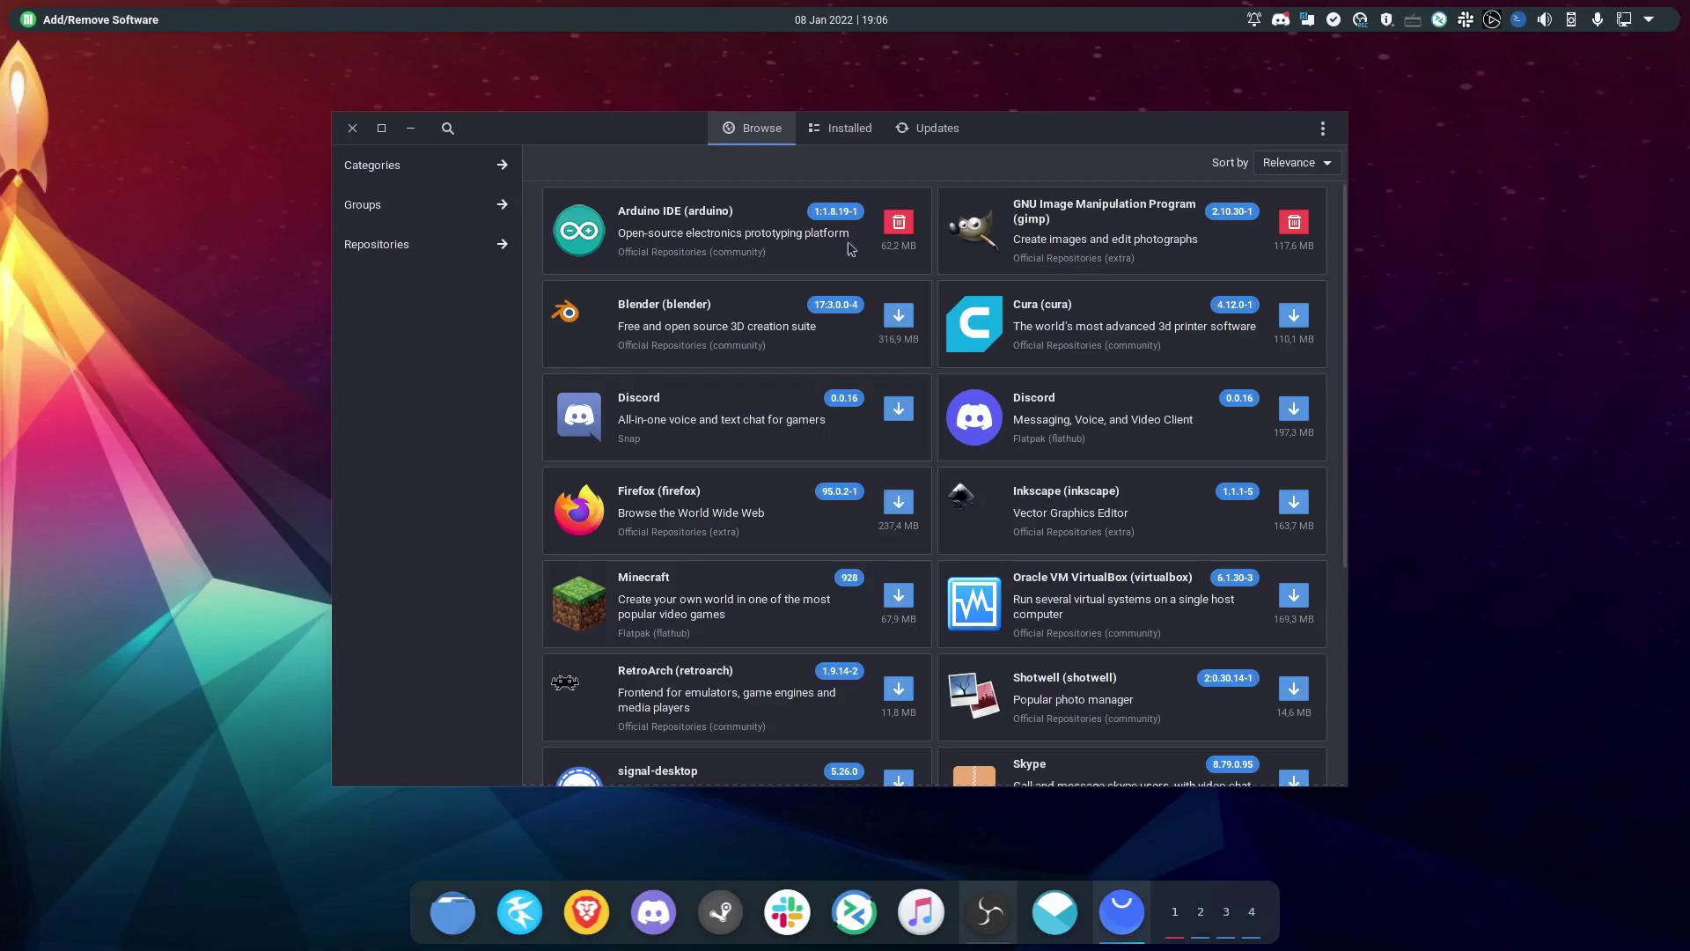
pyautogui.moveTo(1024, 132); pyautogui.dragTo(1021, 135)
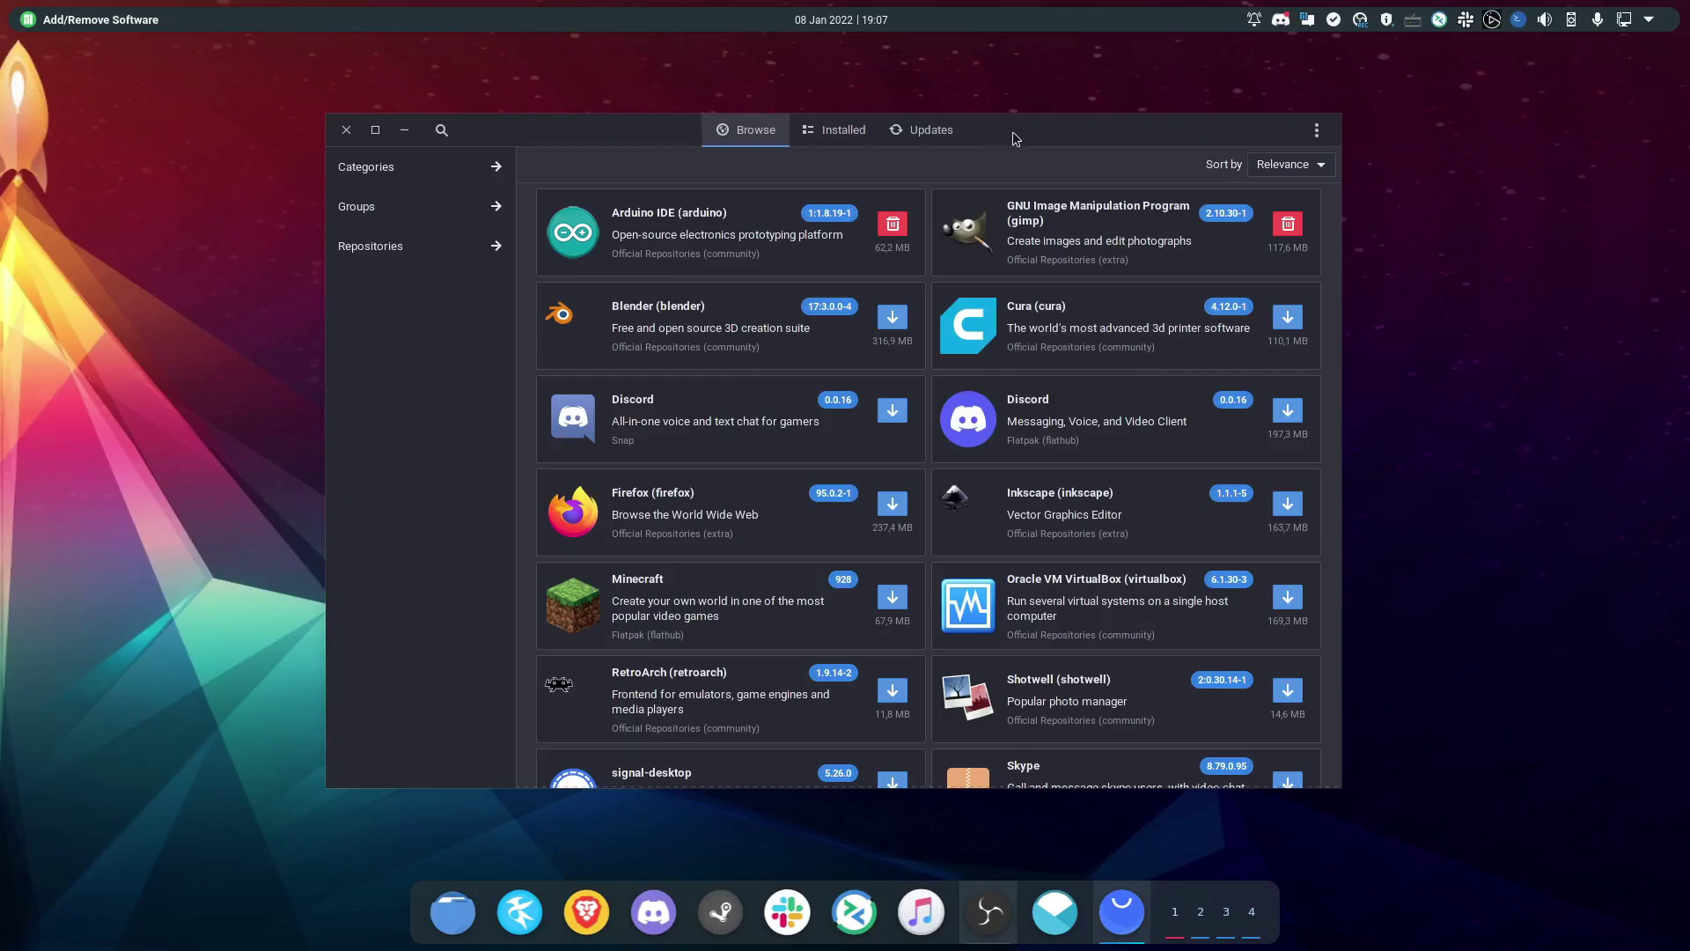
pyautogui.moveTo(1012, 129); pyautogui.dragTo(1028, 131)
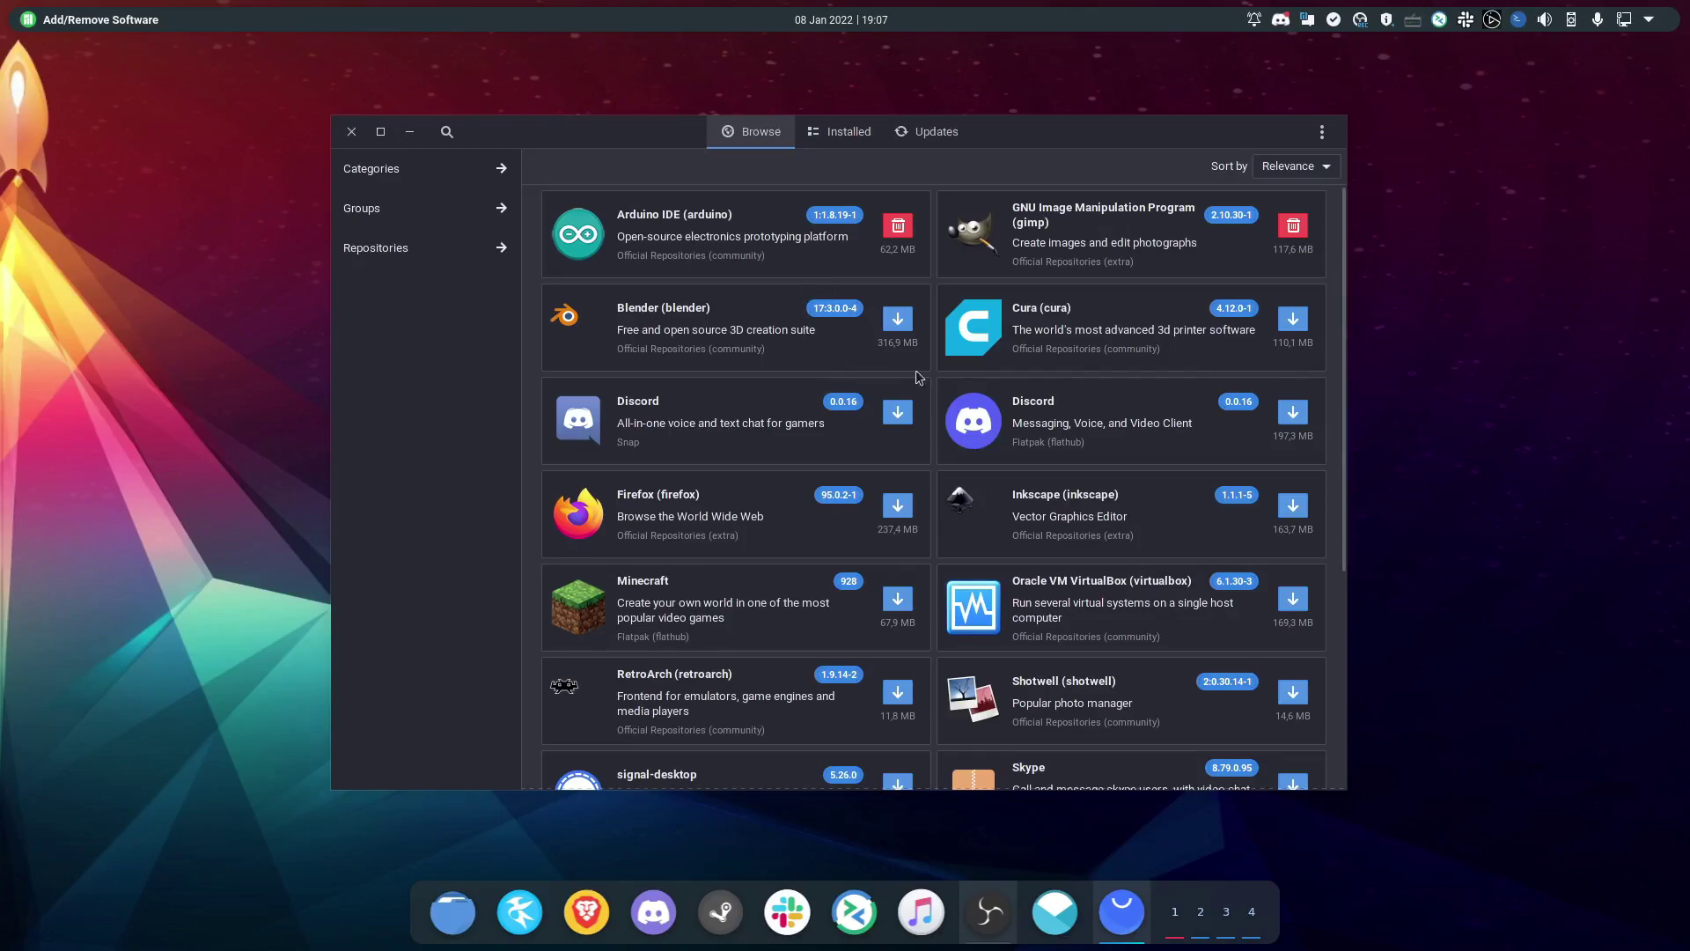
pyautogui.scroll(-3, 931, 366)
pyautogui.scroll(3, 931, 366)
# - View the Music & Audio category's packages, then leave the category list
pyautogui.click(422, 175)
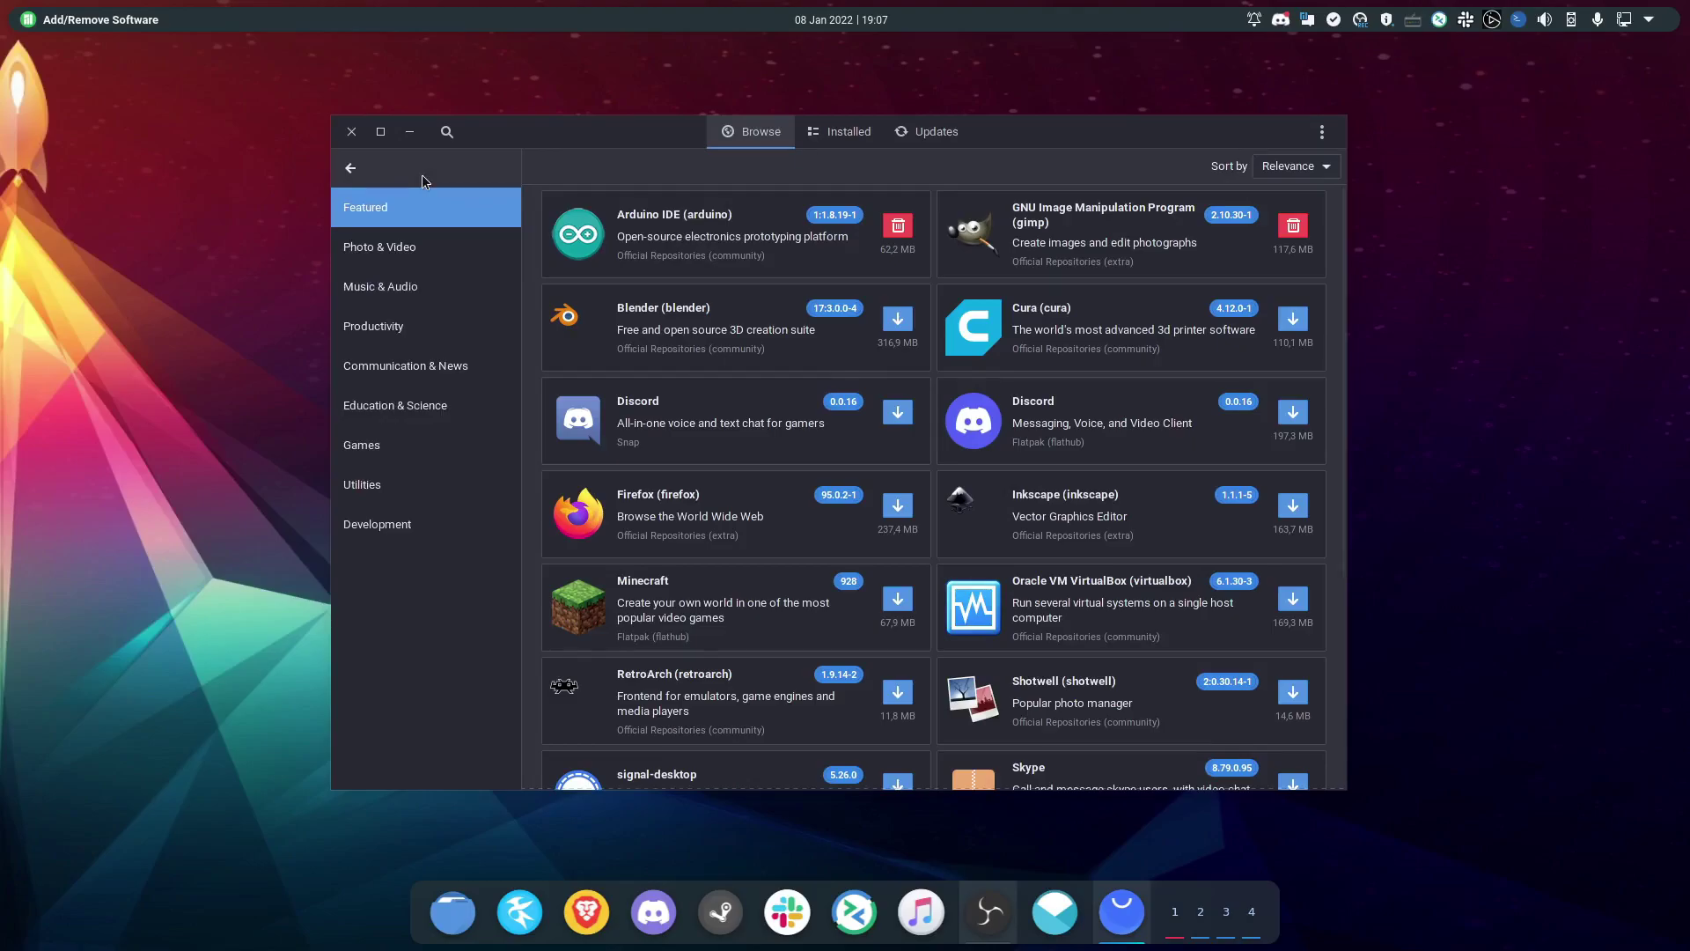
pyautogui.click(406, 296)
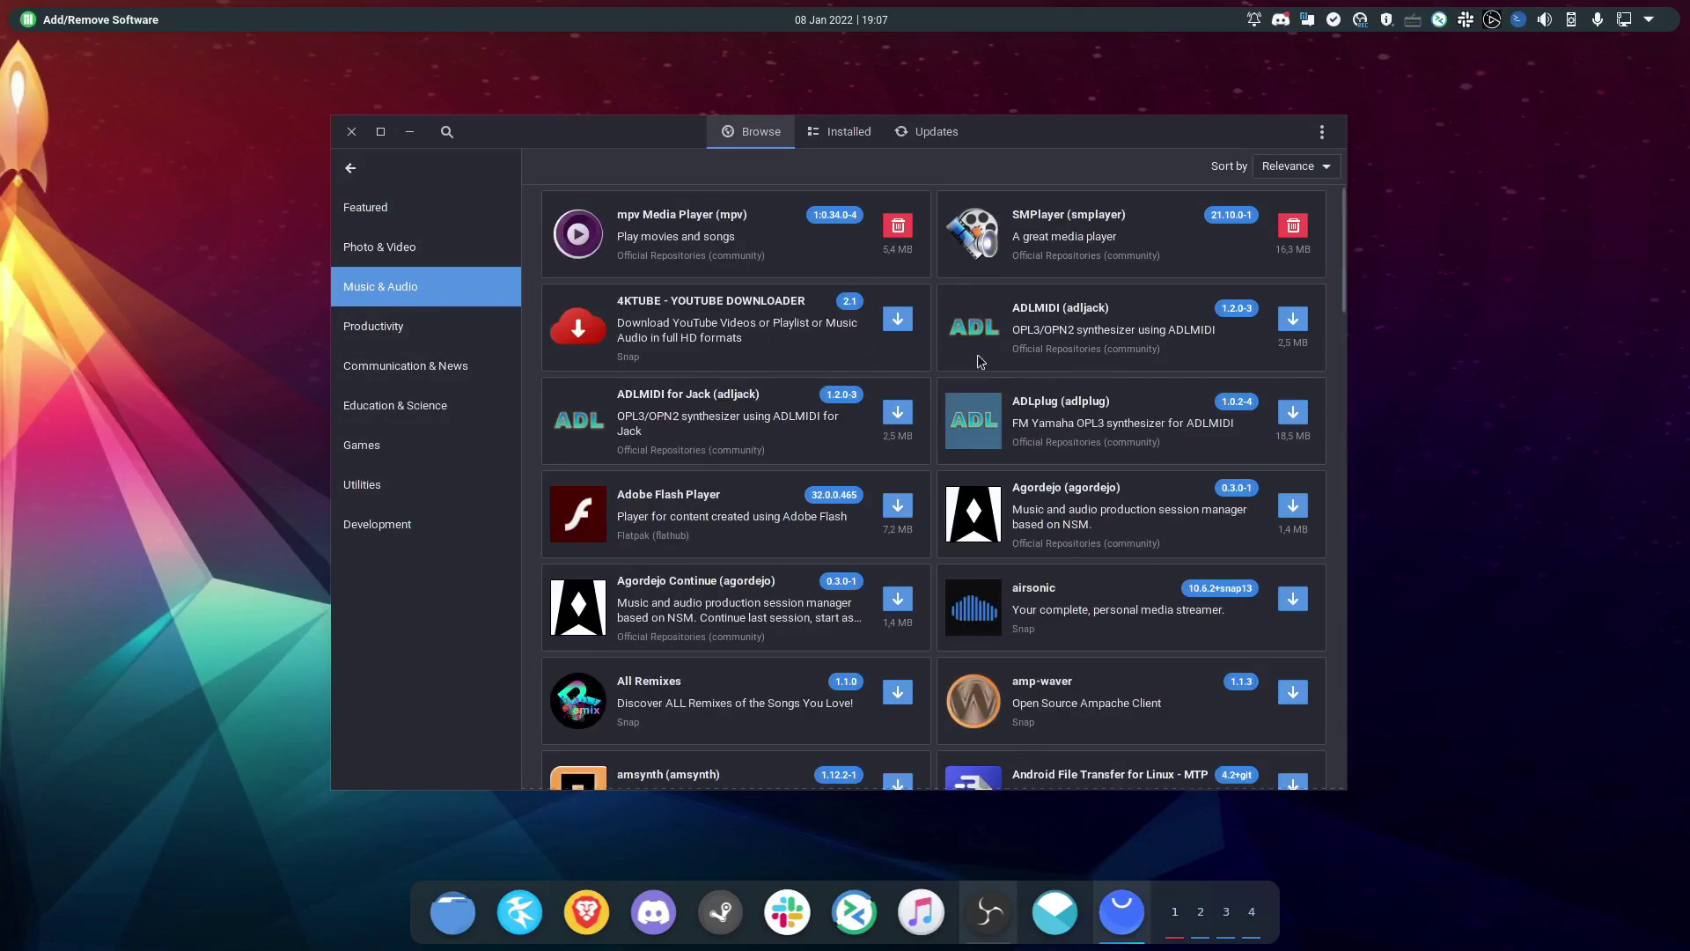
pyautogui.click(352, 167)
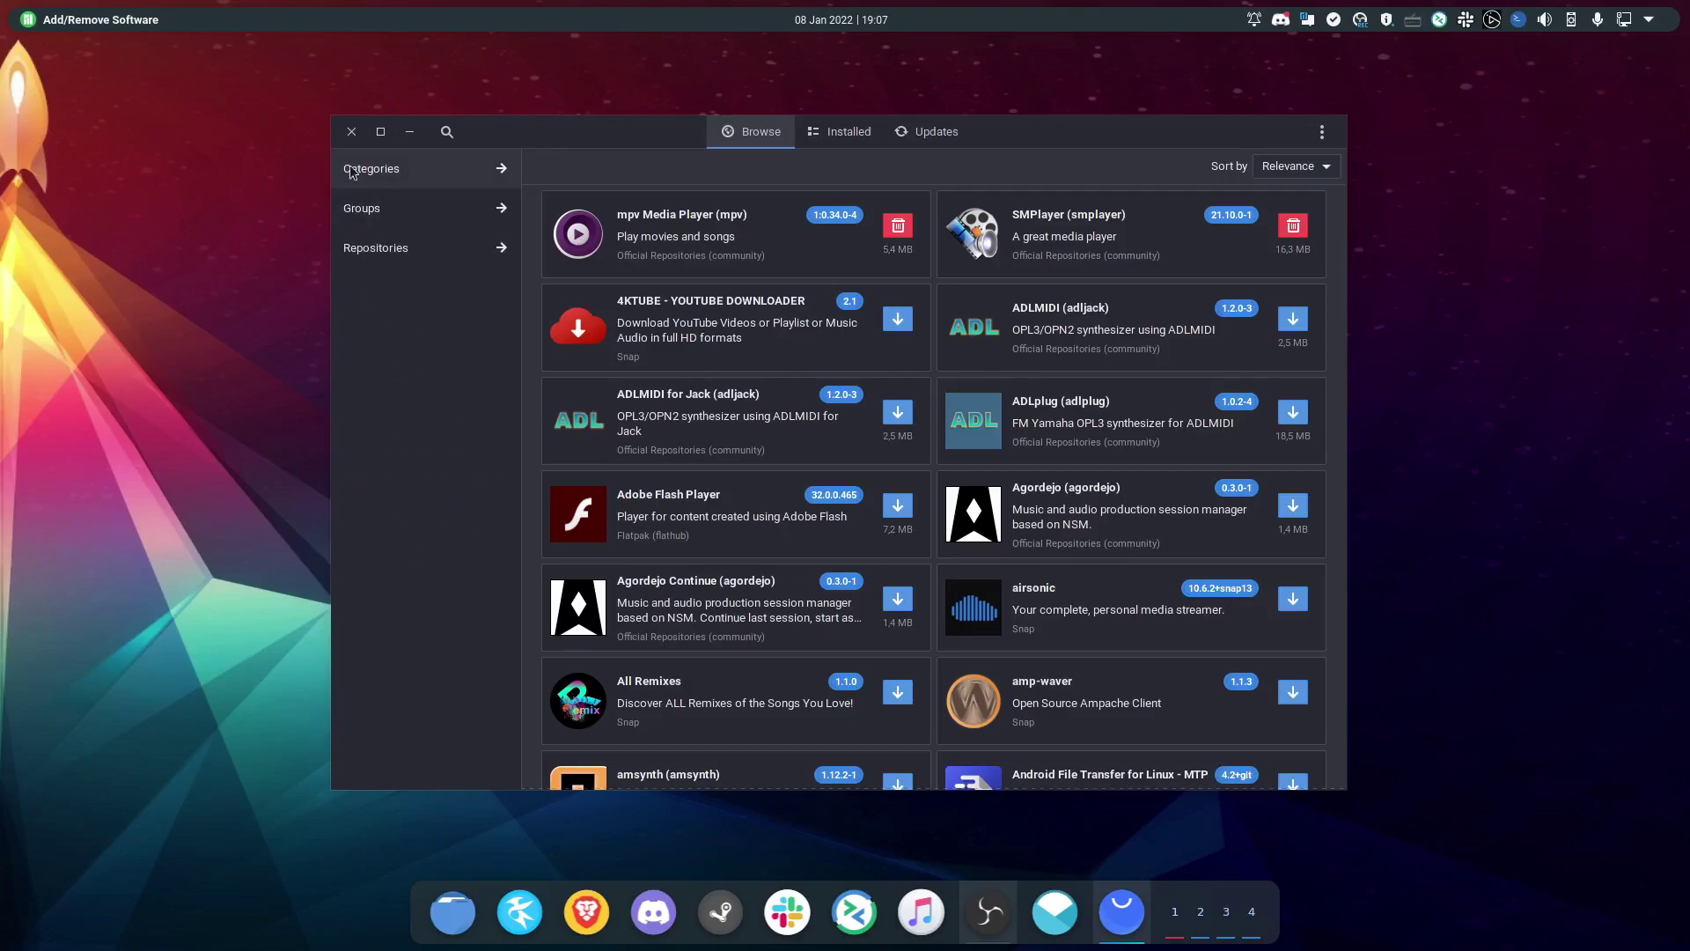
# - Check the Installed and Updates tabs, return to Browse, and open package search
pyautogui.click(840, 134)
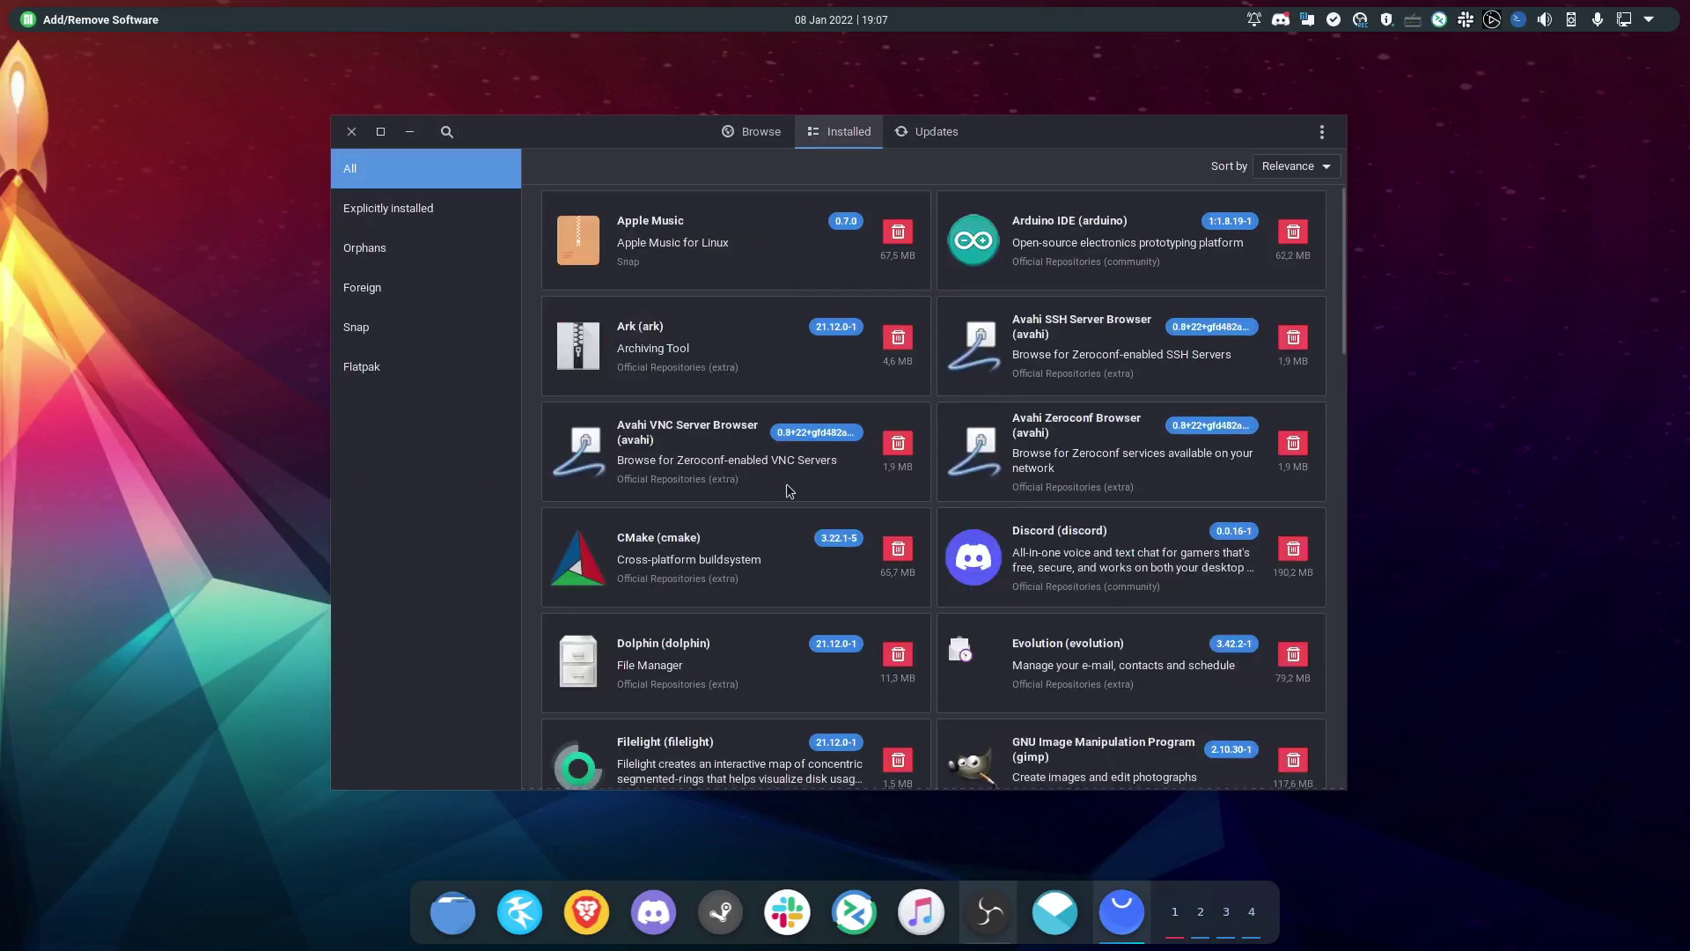
pyautogui.click(929, 132)
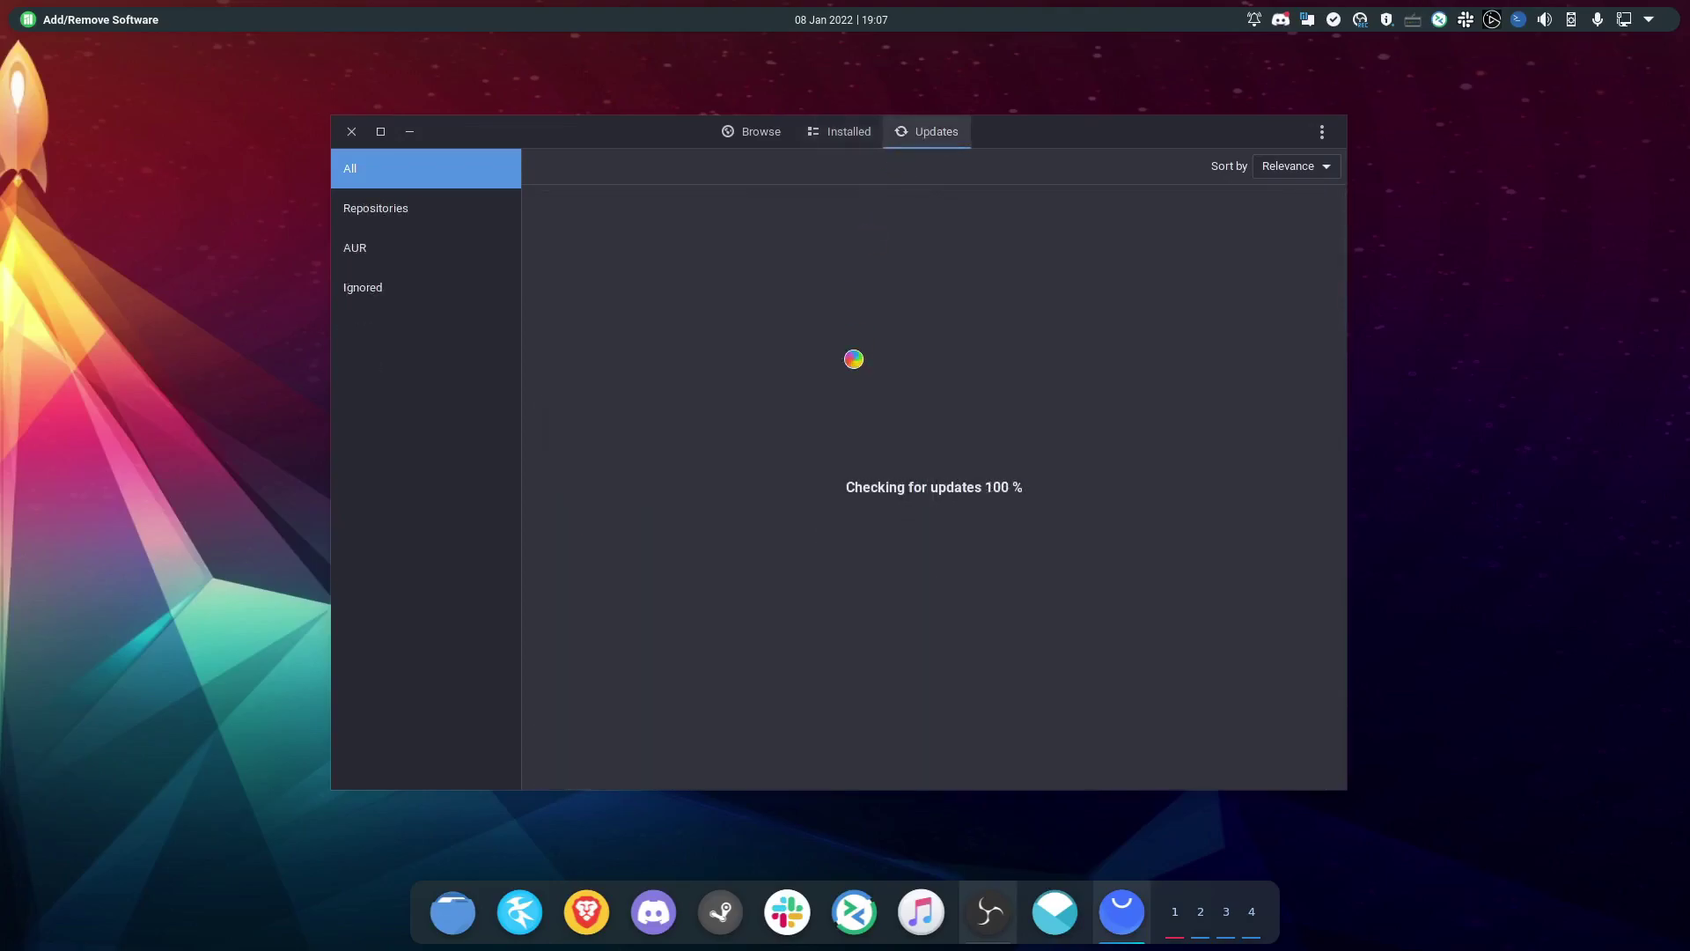
pyautogui.click(741, 137)
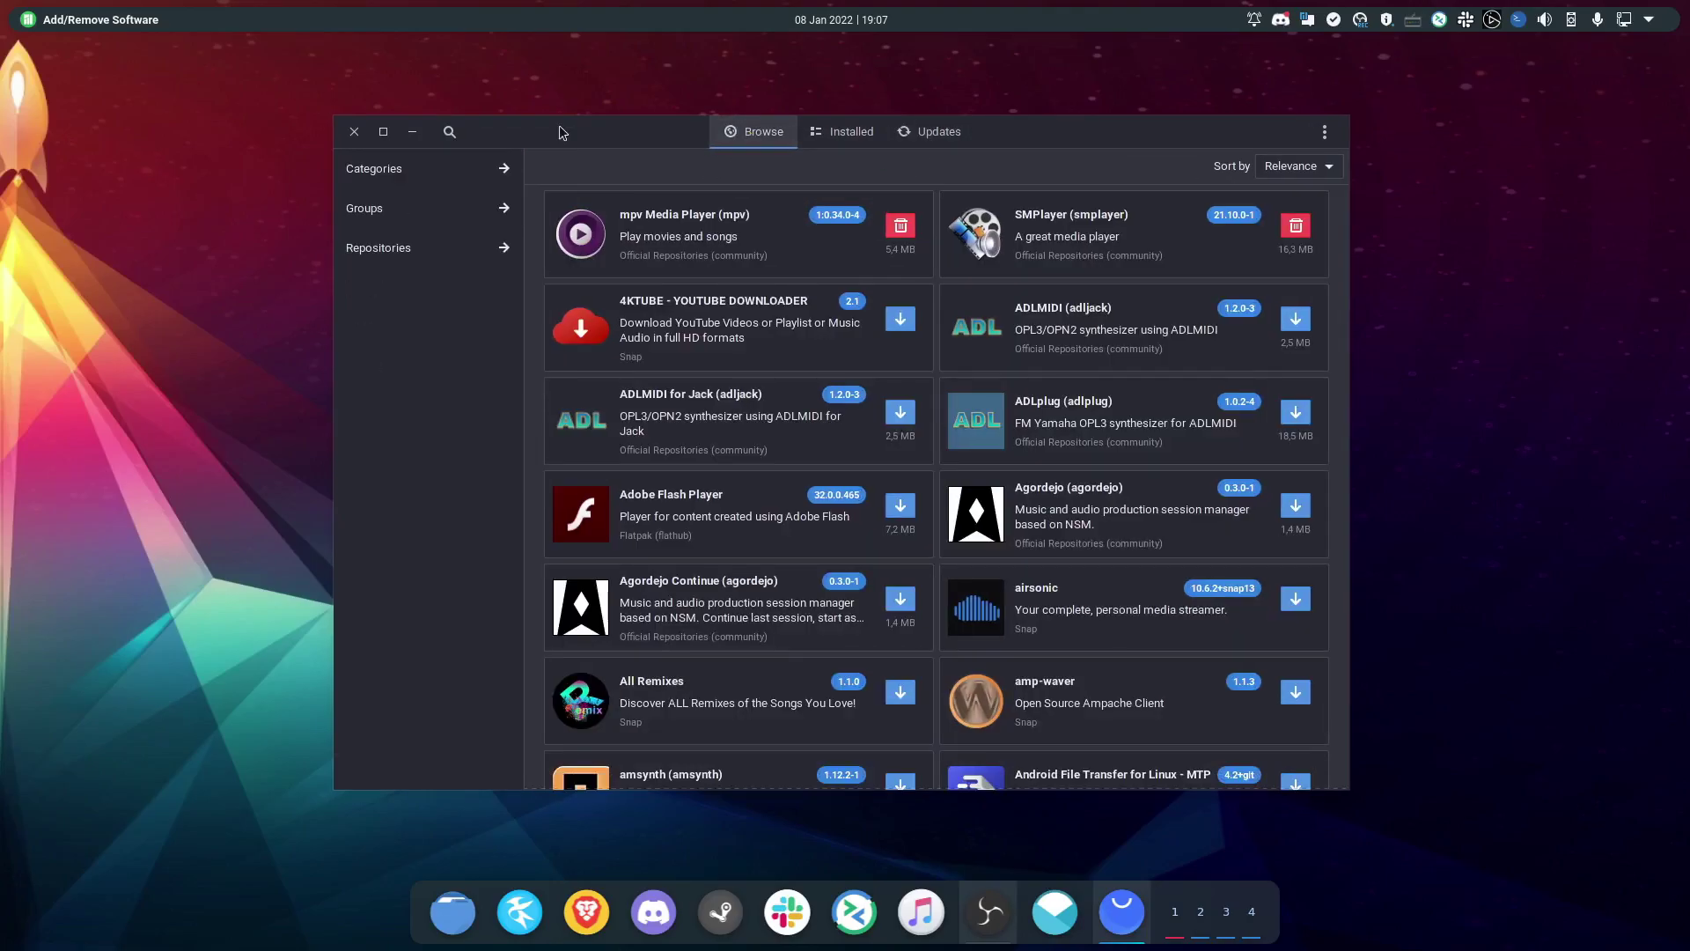
pyautogui.click(449, 131)
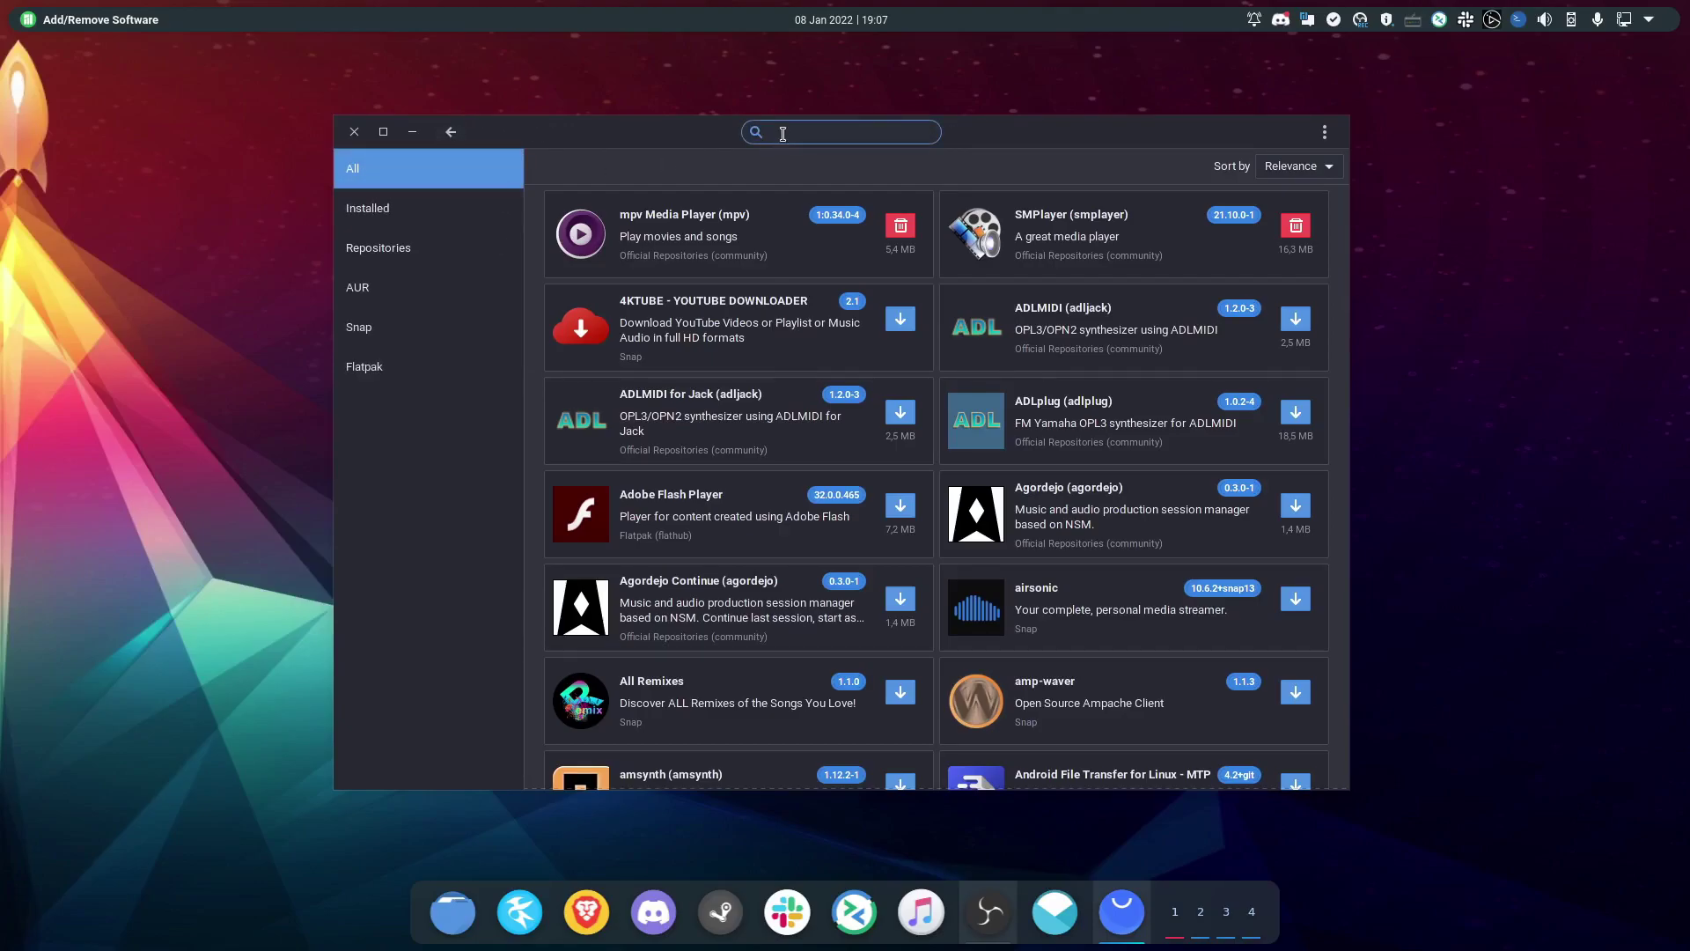
# - Search 'obs' and pick the obs-studio suggestion
pyautogui.write('obs')
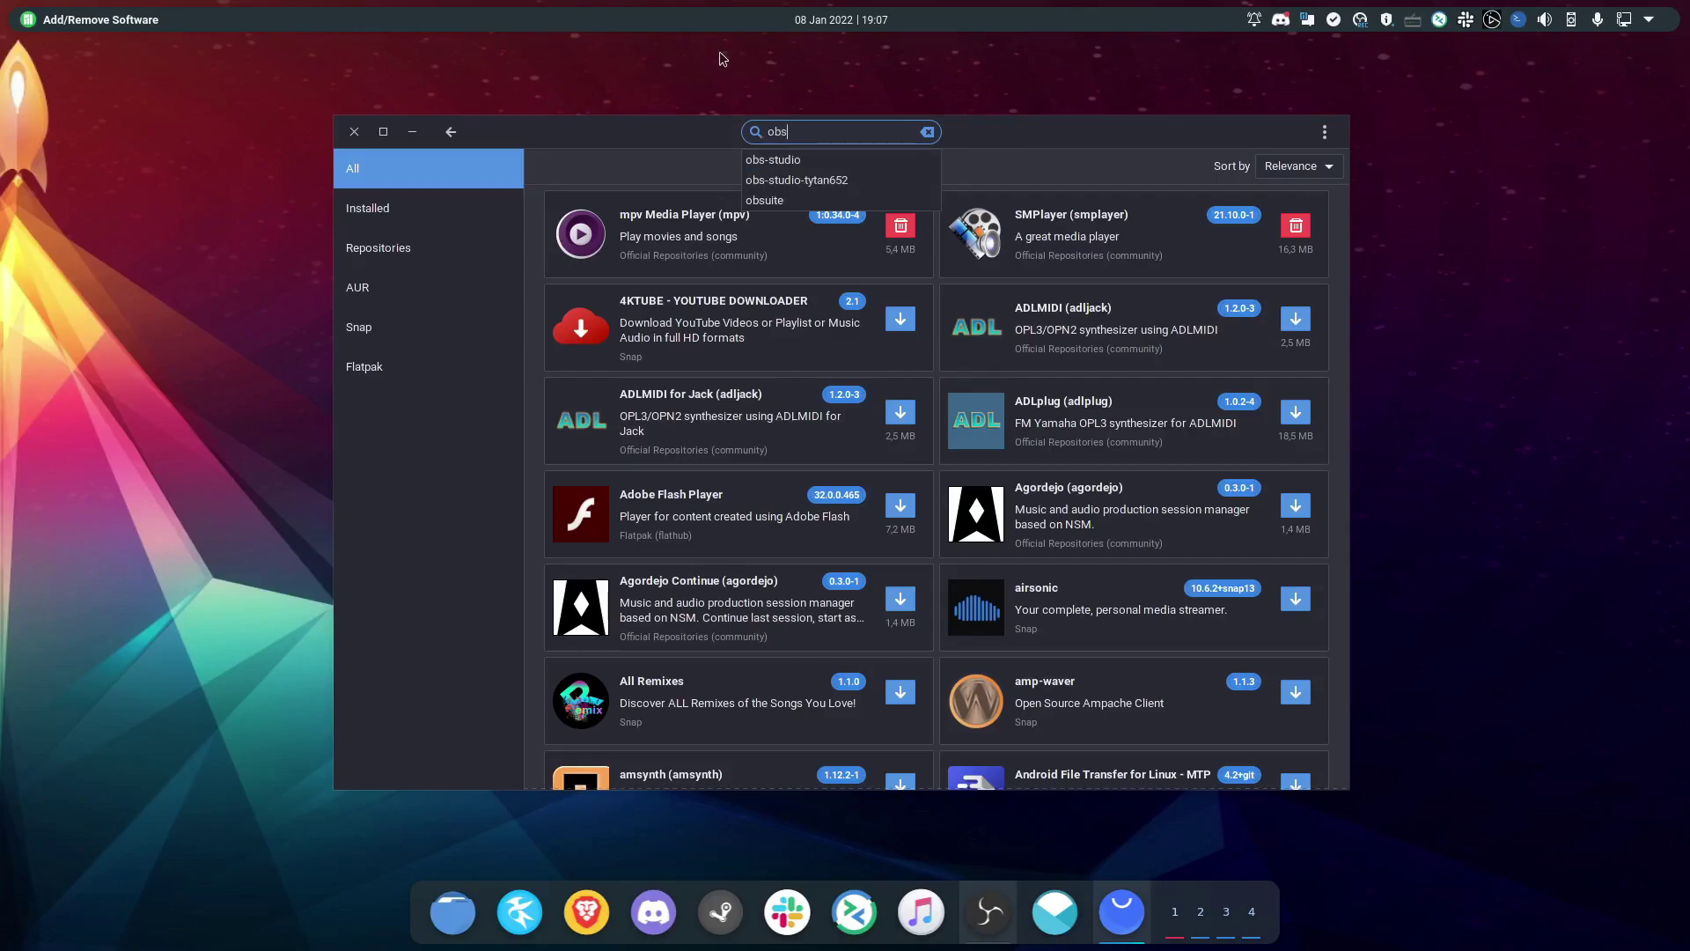
pyautogui.click(772, 163)
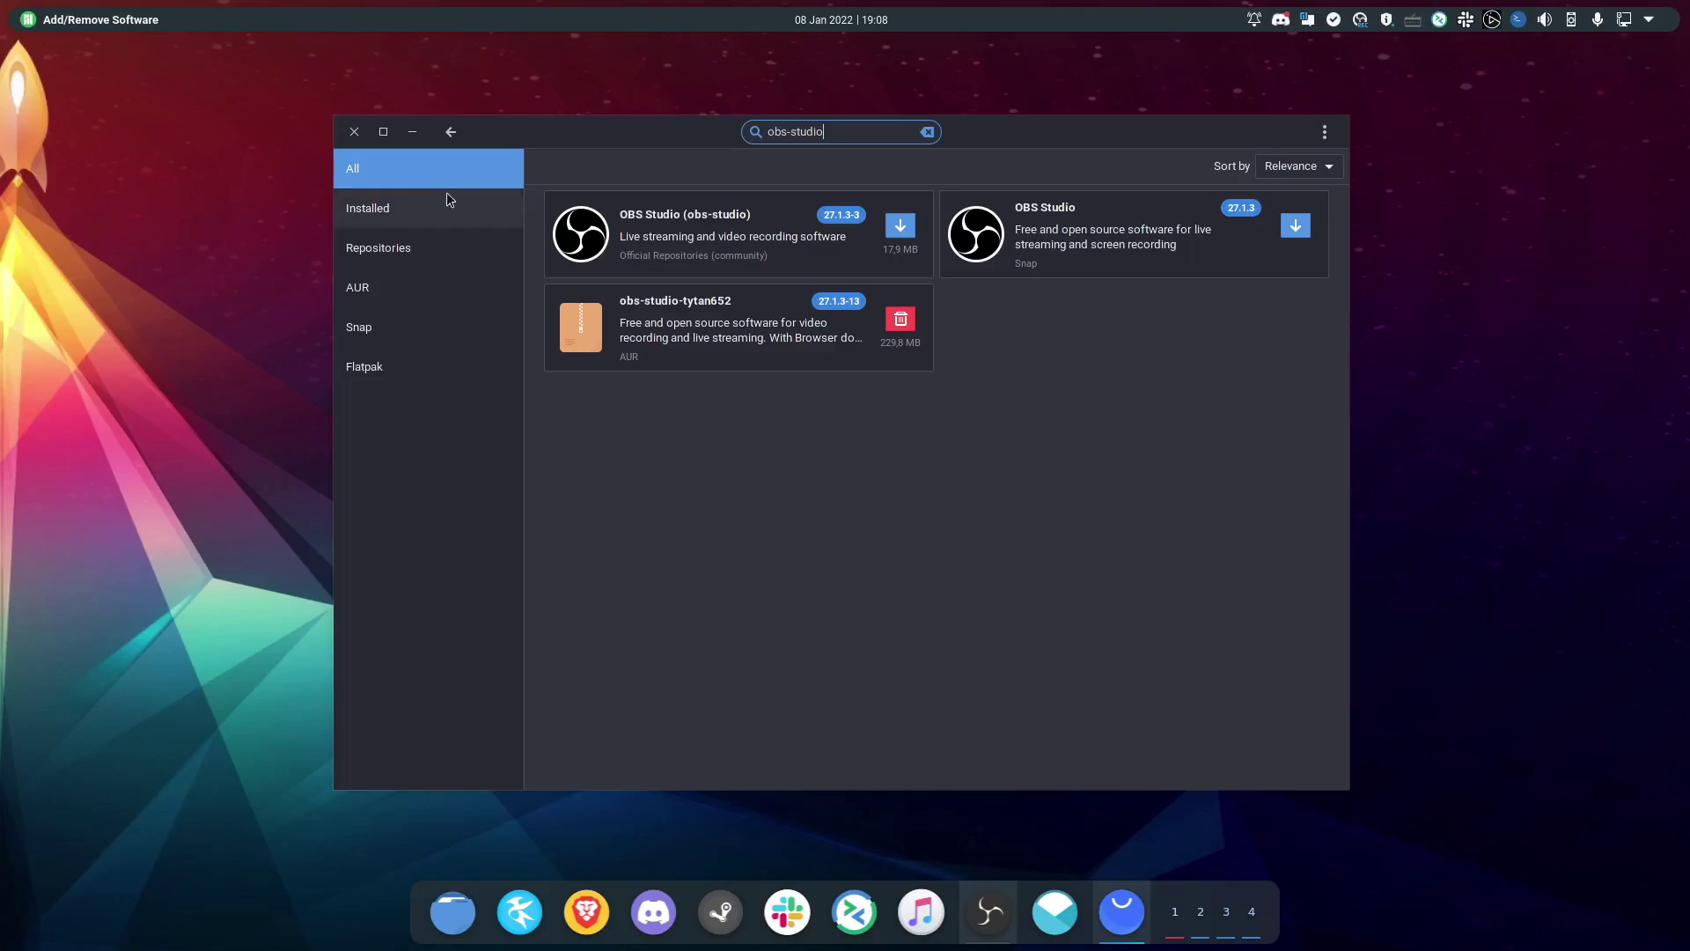
# - Filter obs-studio results to official Repositories, then to AUR, scrolling through the AUR matches
pyautogui.click(374, 255)
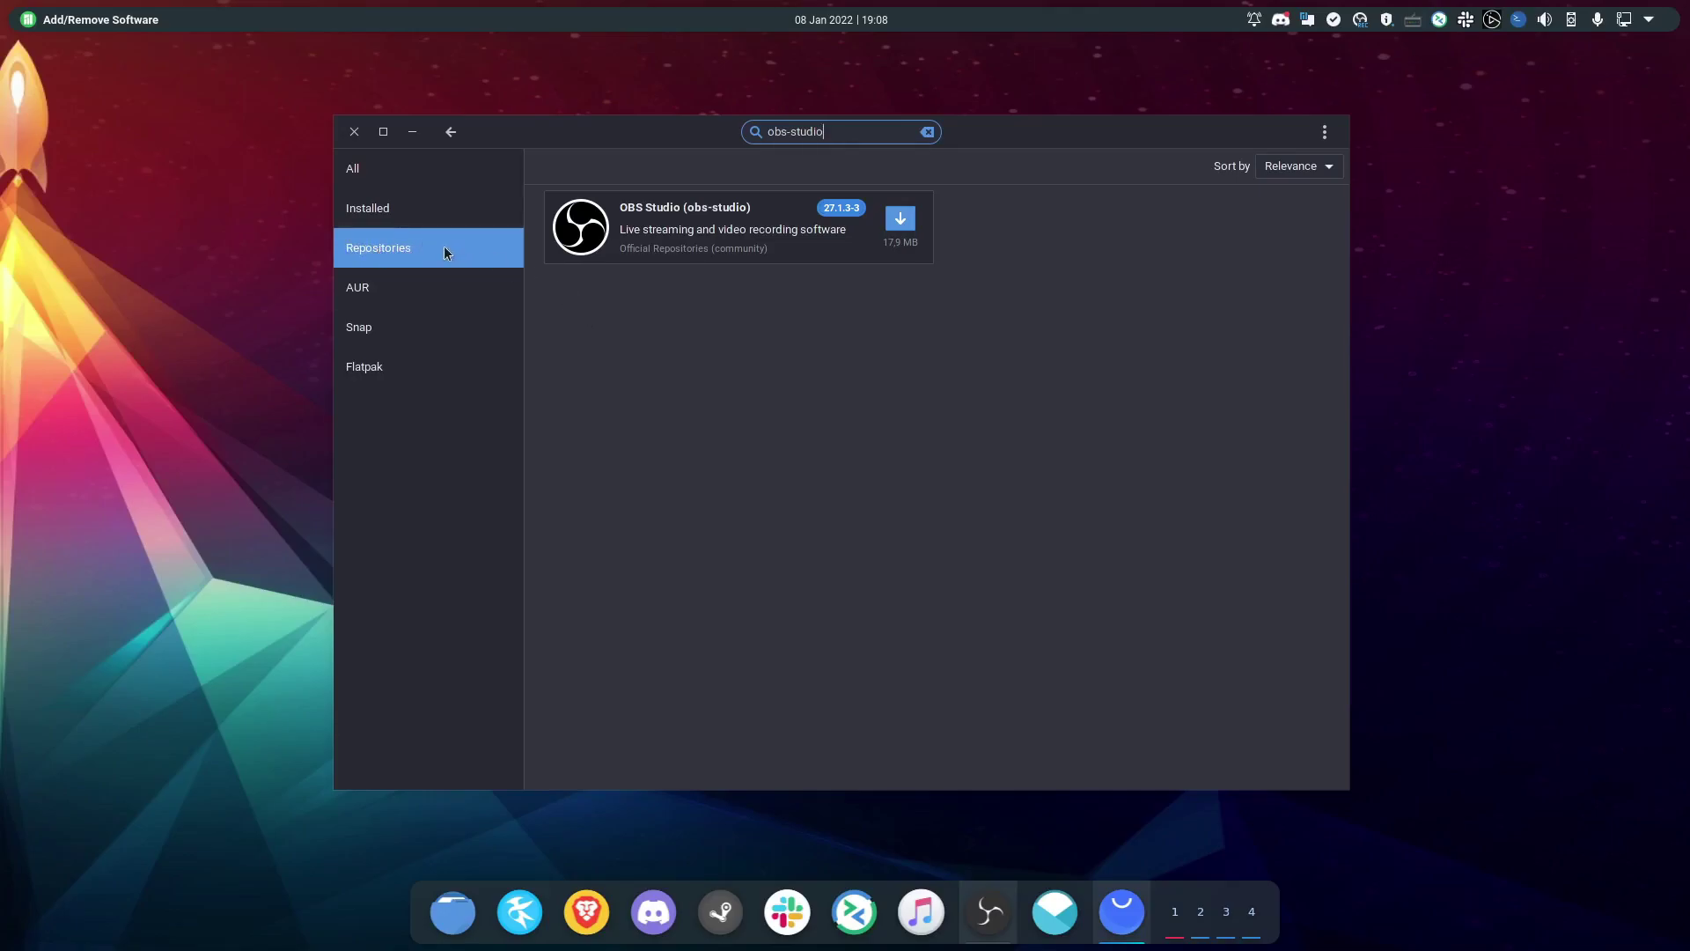
pyautogui.click(419, 297)
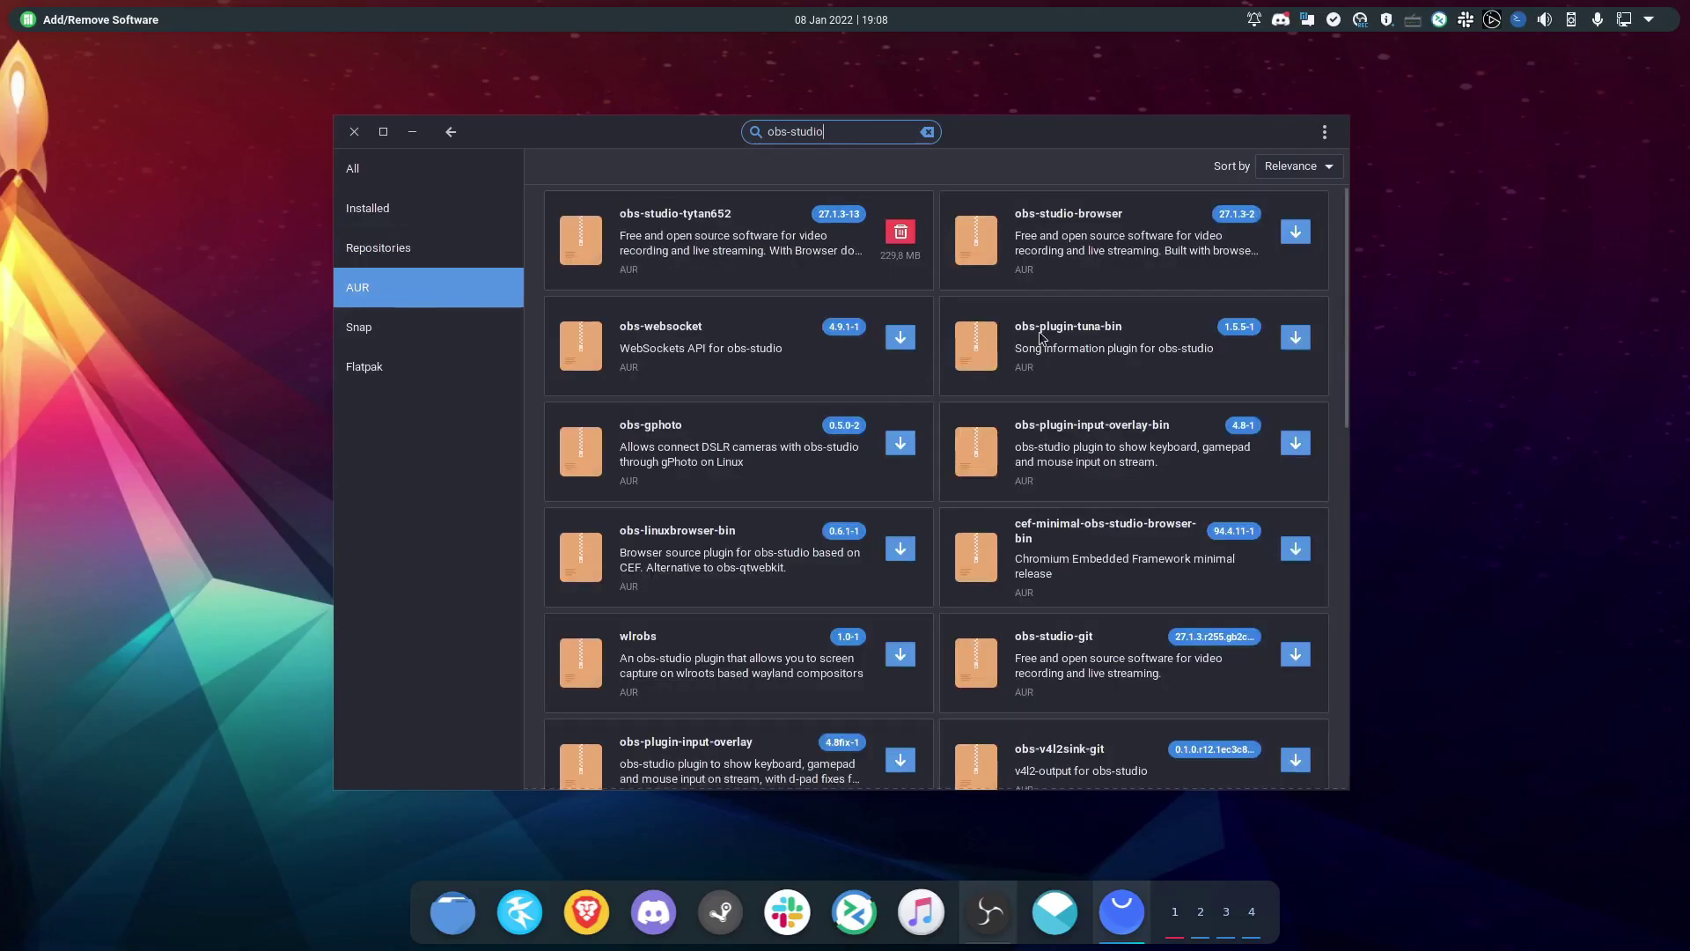
pyautogui.scroll(-1, 1039, 324)
pyautogui.scroll(1, 1039, 324)
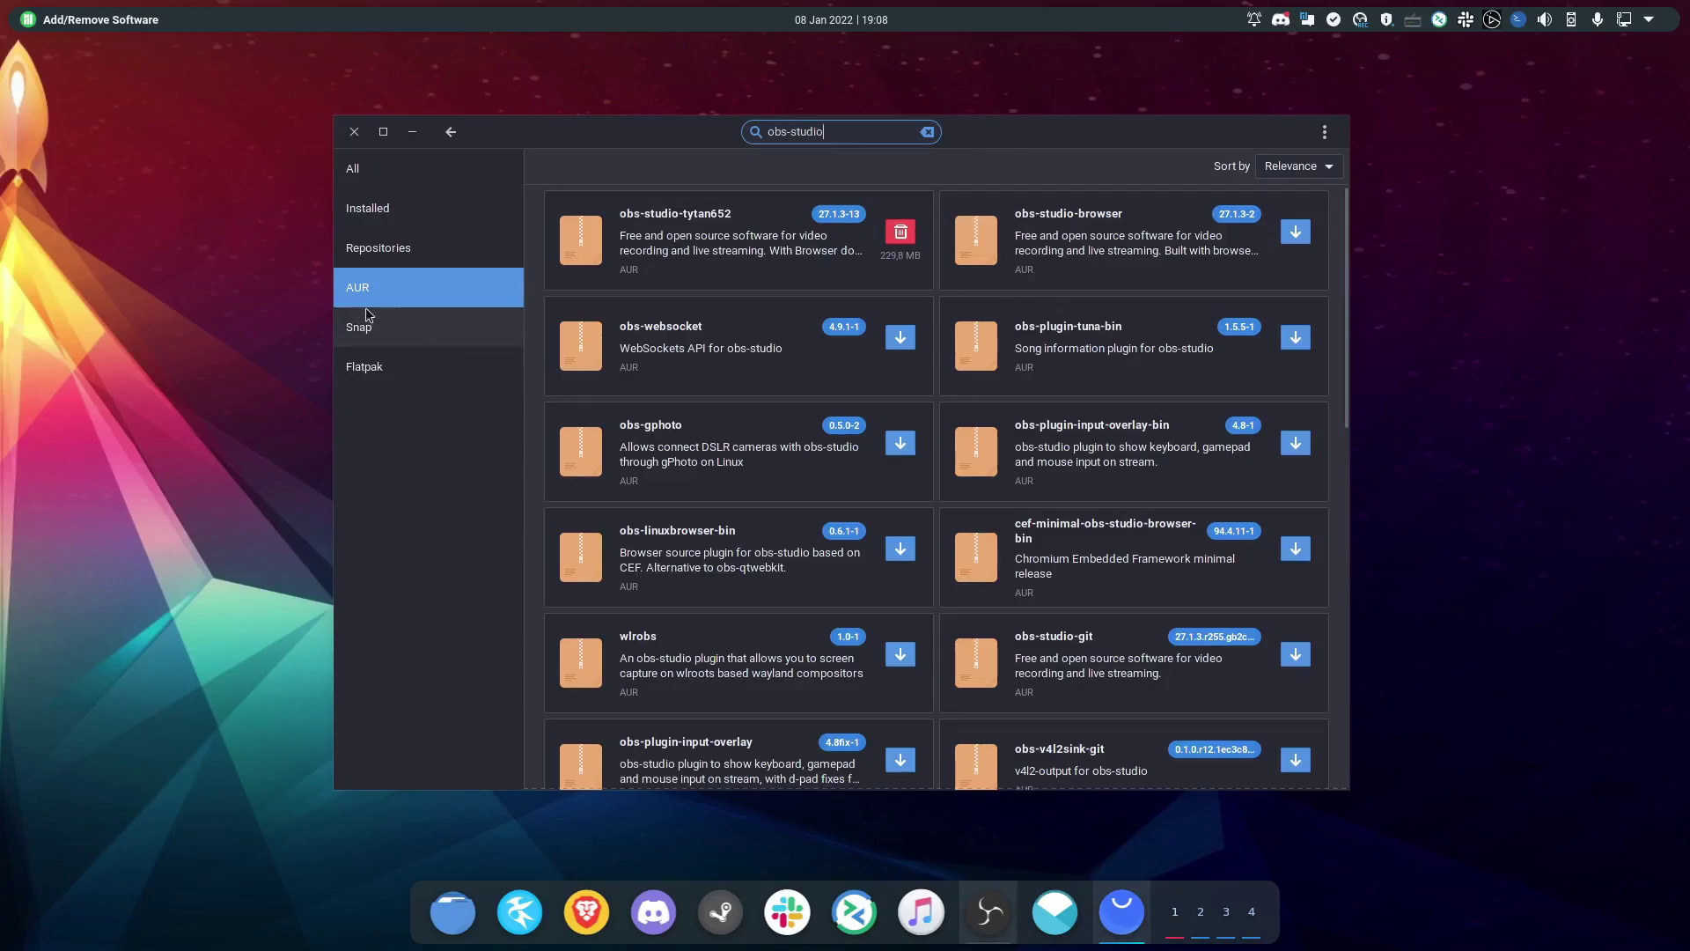
pyautogui.scroll(-10, 1174, 394)
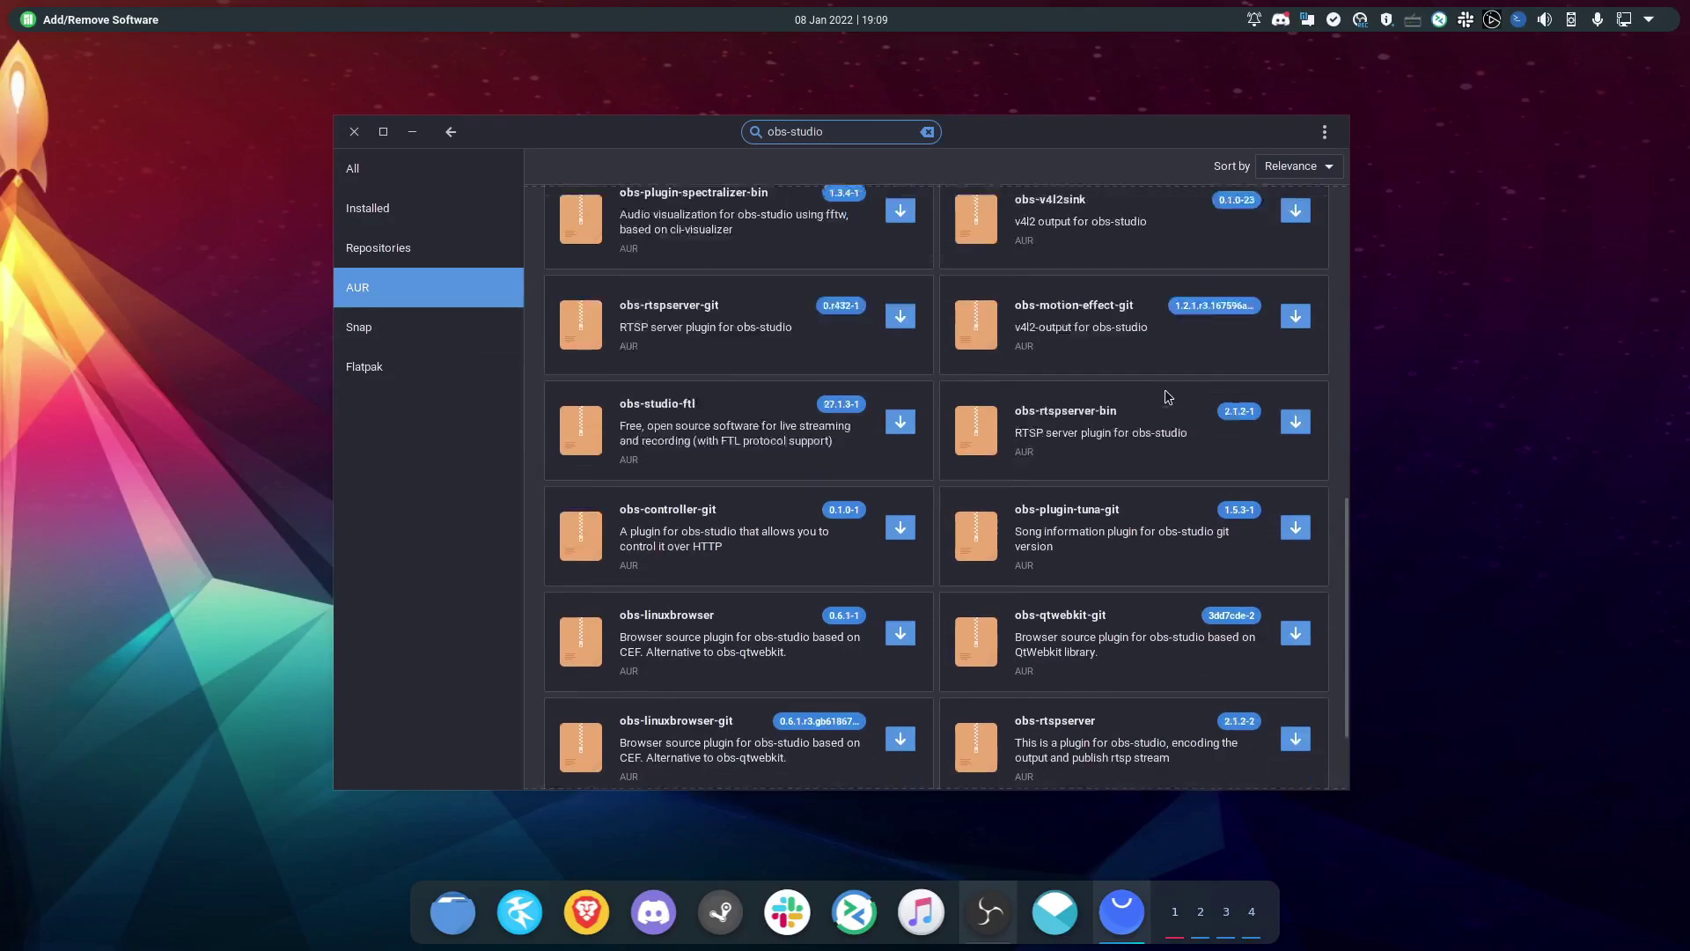
pyautogui.scroll(10, 1165, 396)
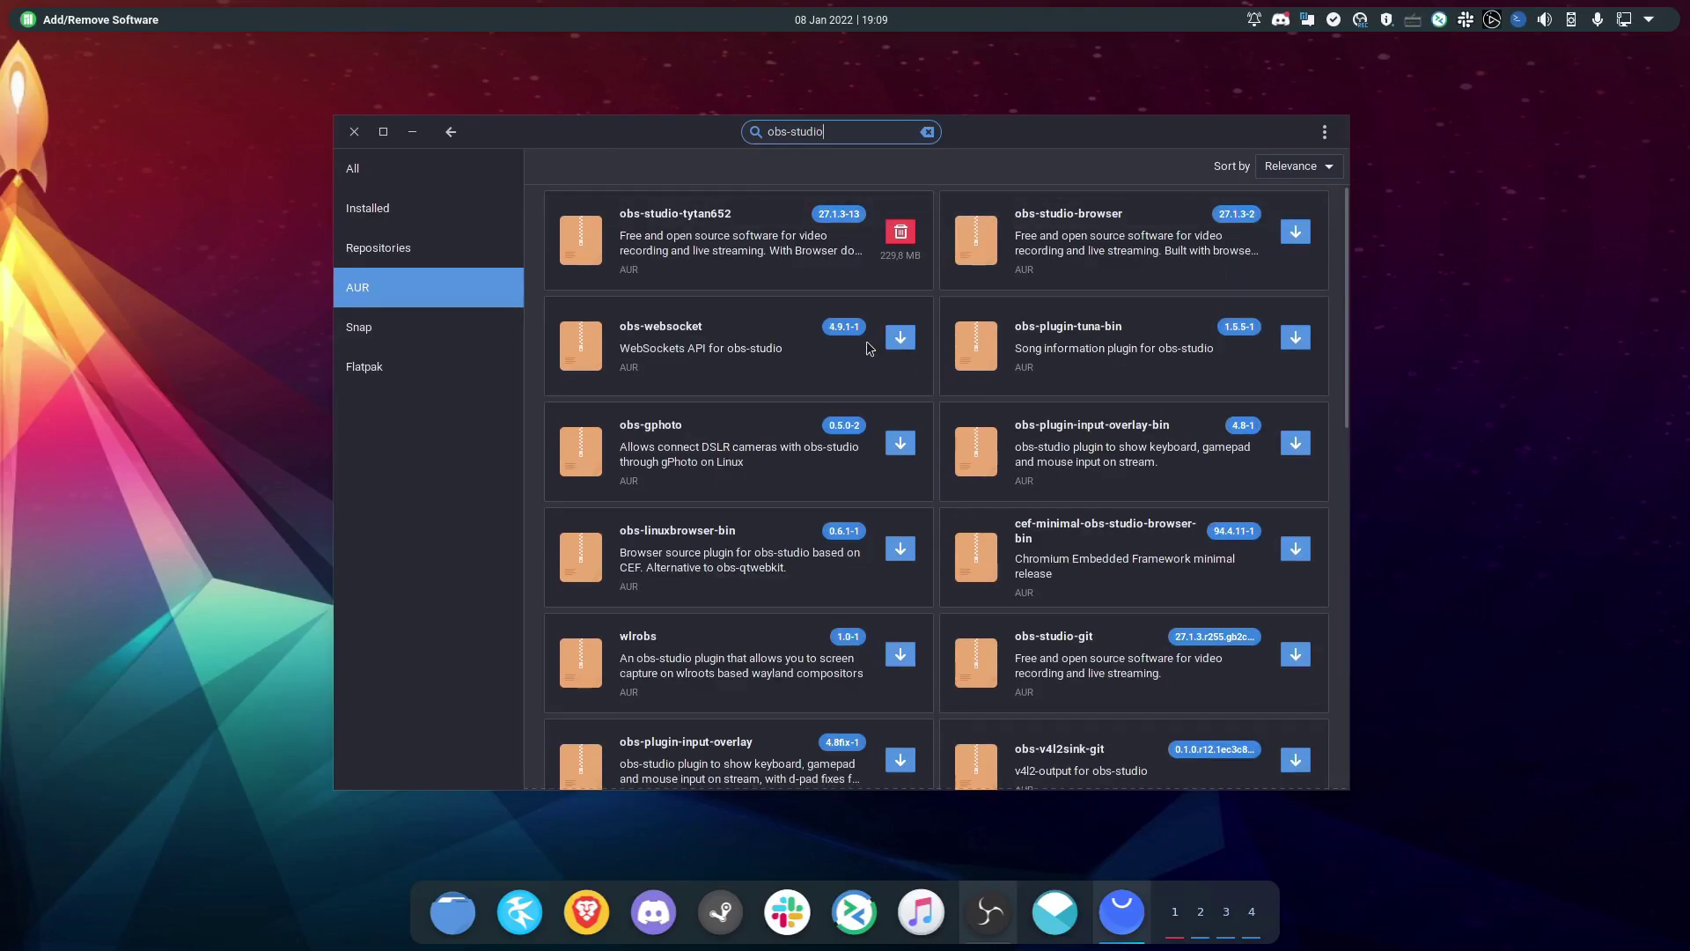
# - Check the Snap and Flatpak obs-studio results, then show All sources again
pyautogui.click(387, 328)
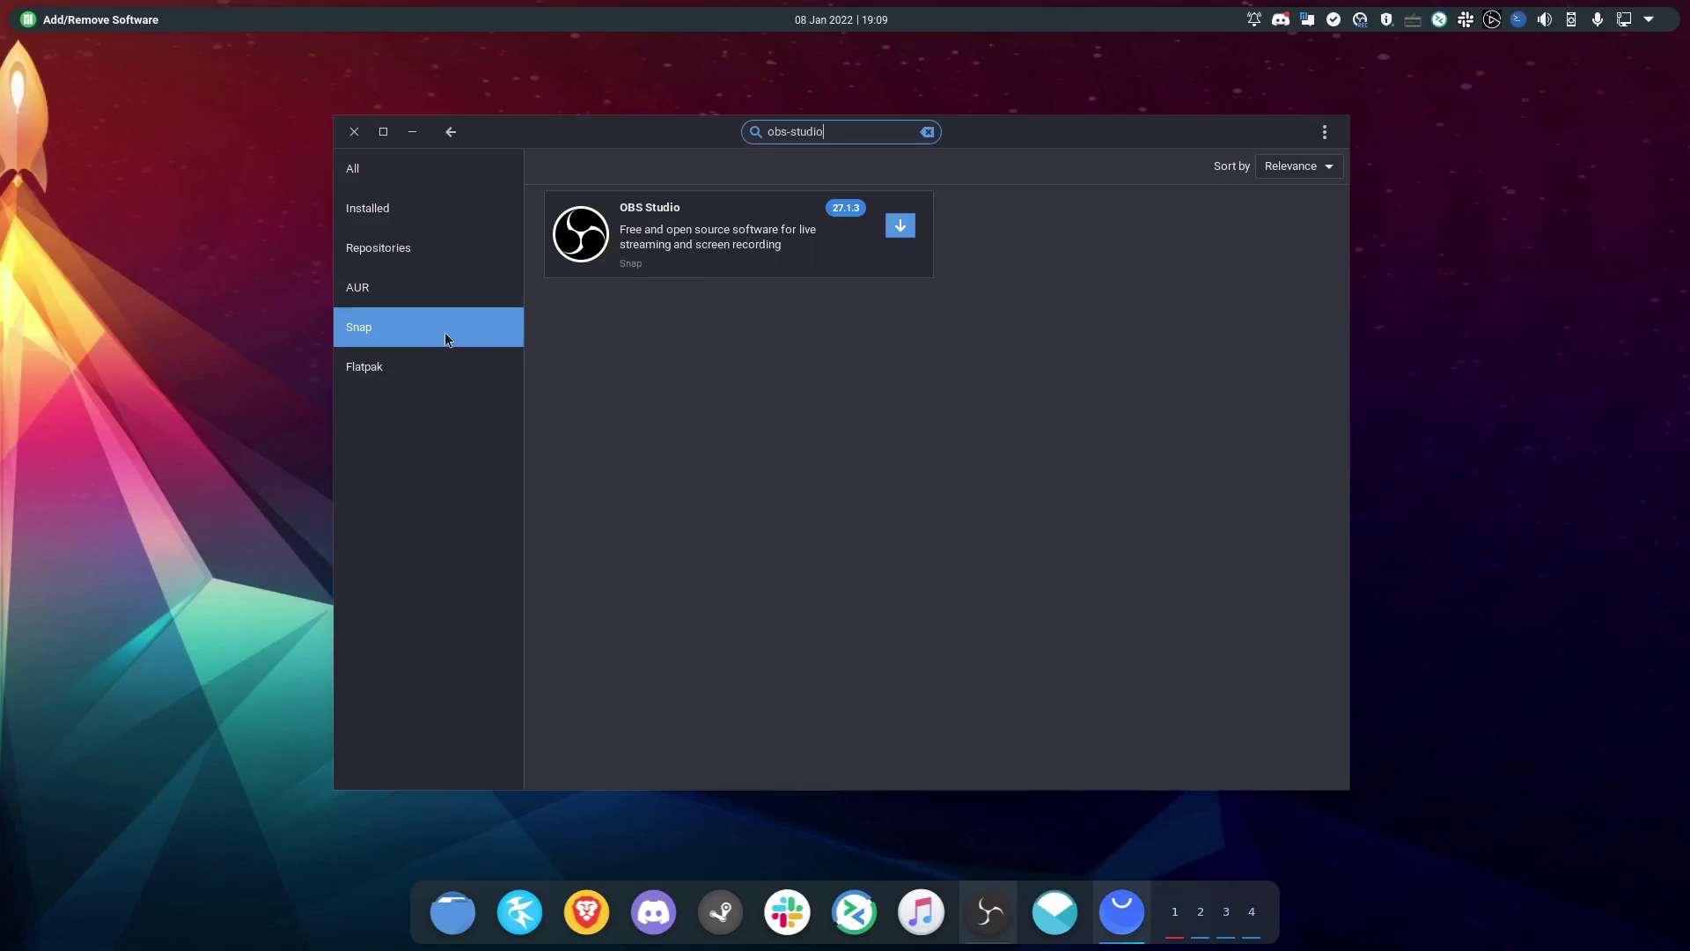
pyautogui.click(440, 366)
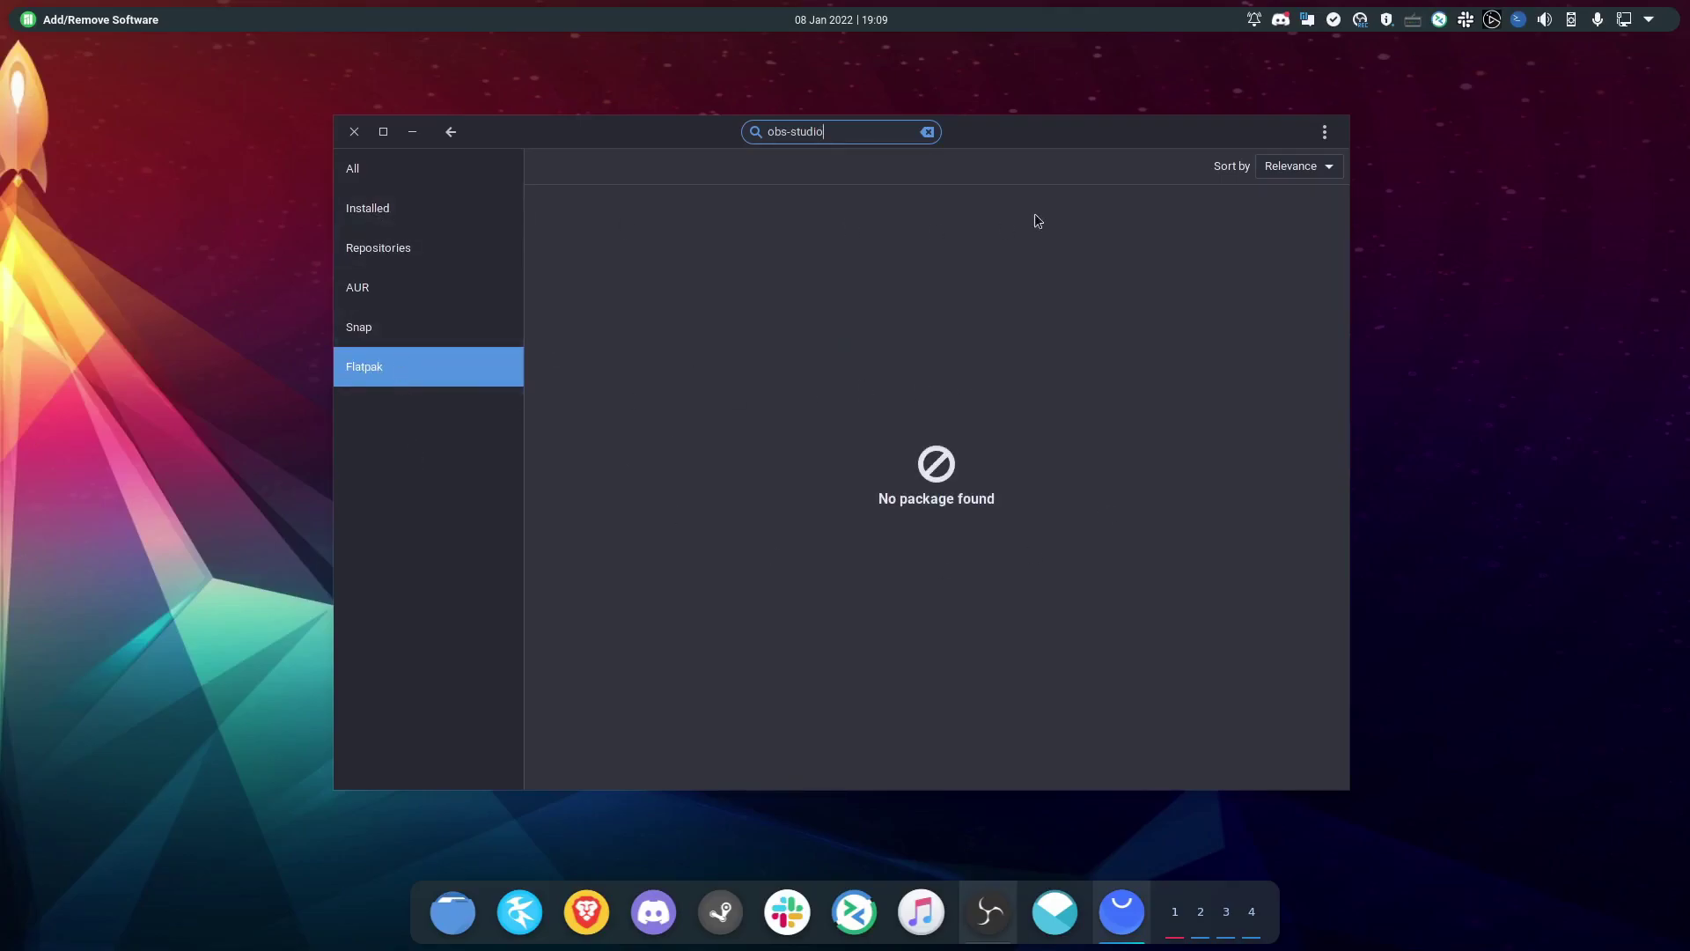
pyautogui.click(437, 163)
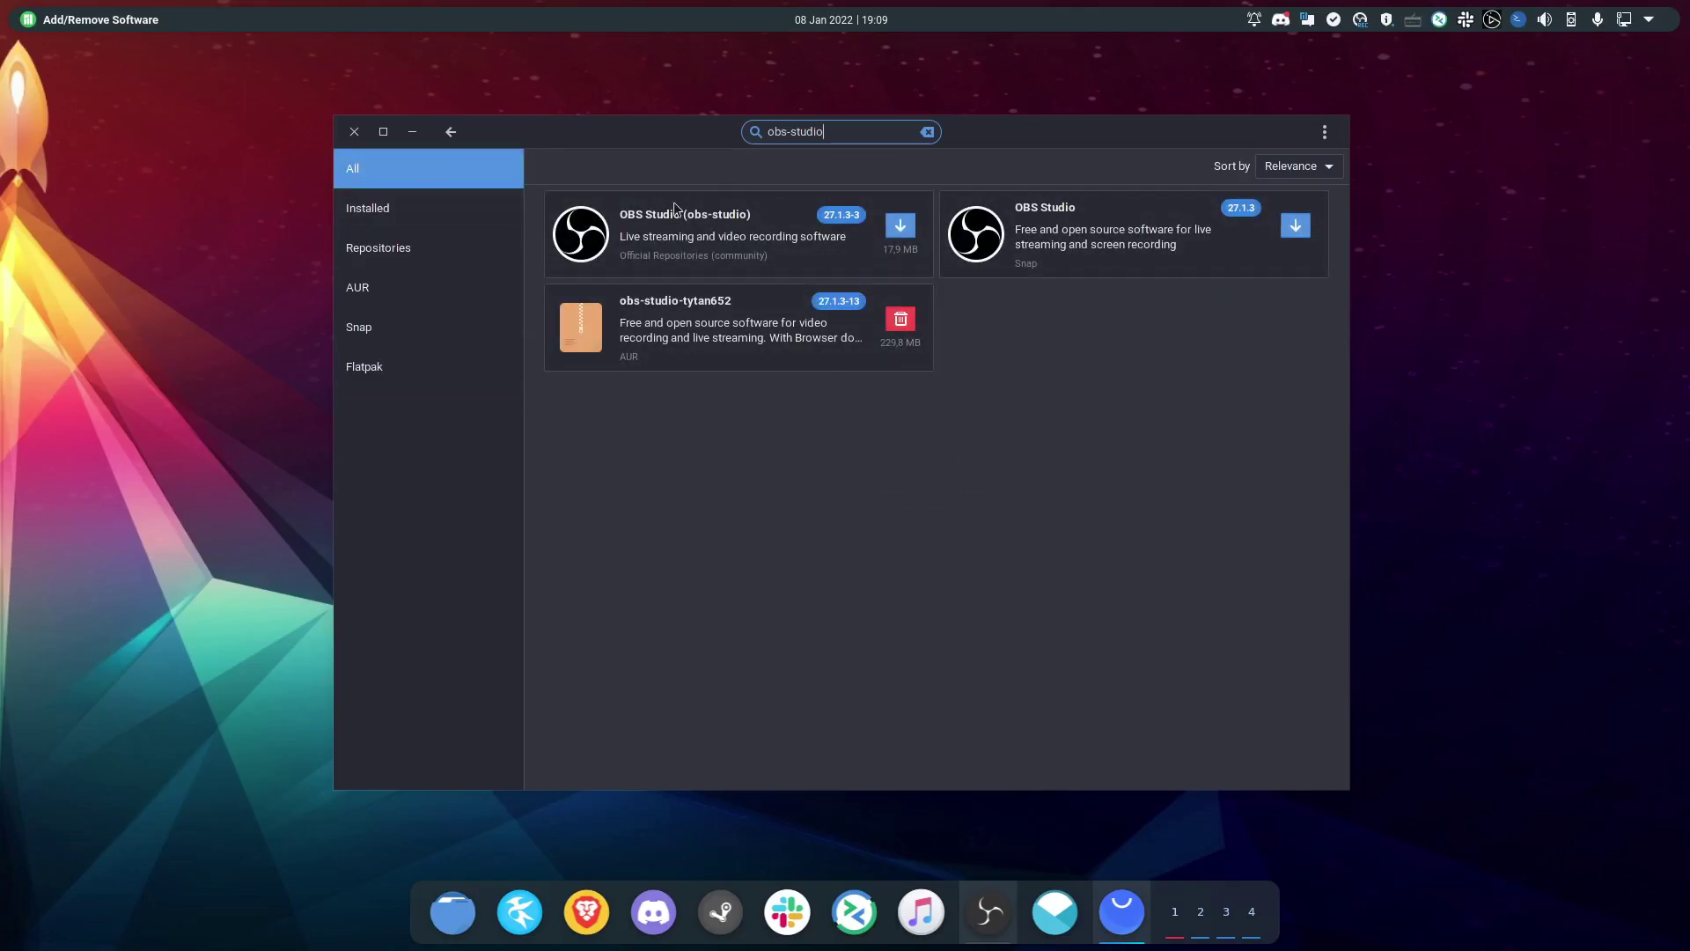
pyautogui.click(669, 237)
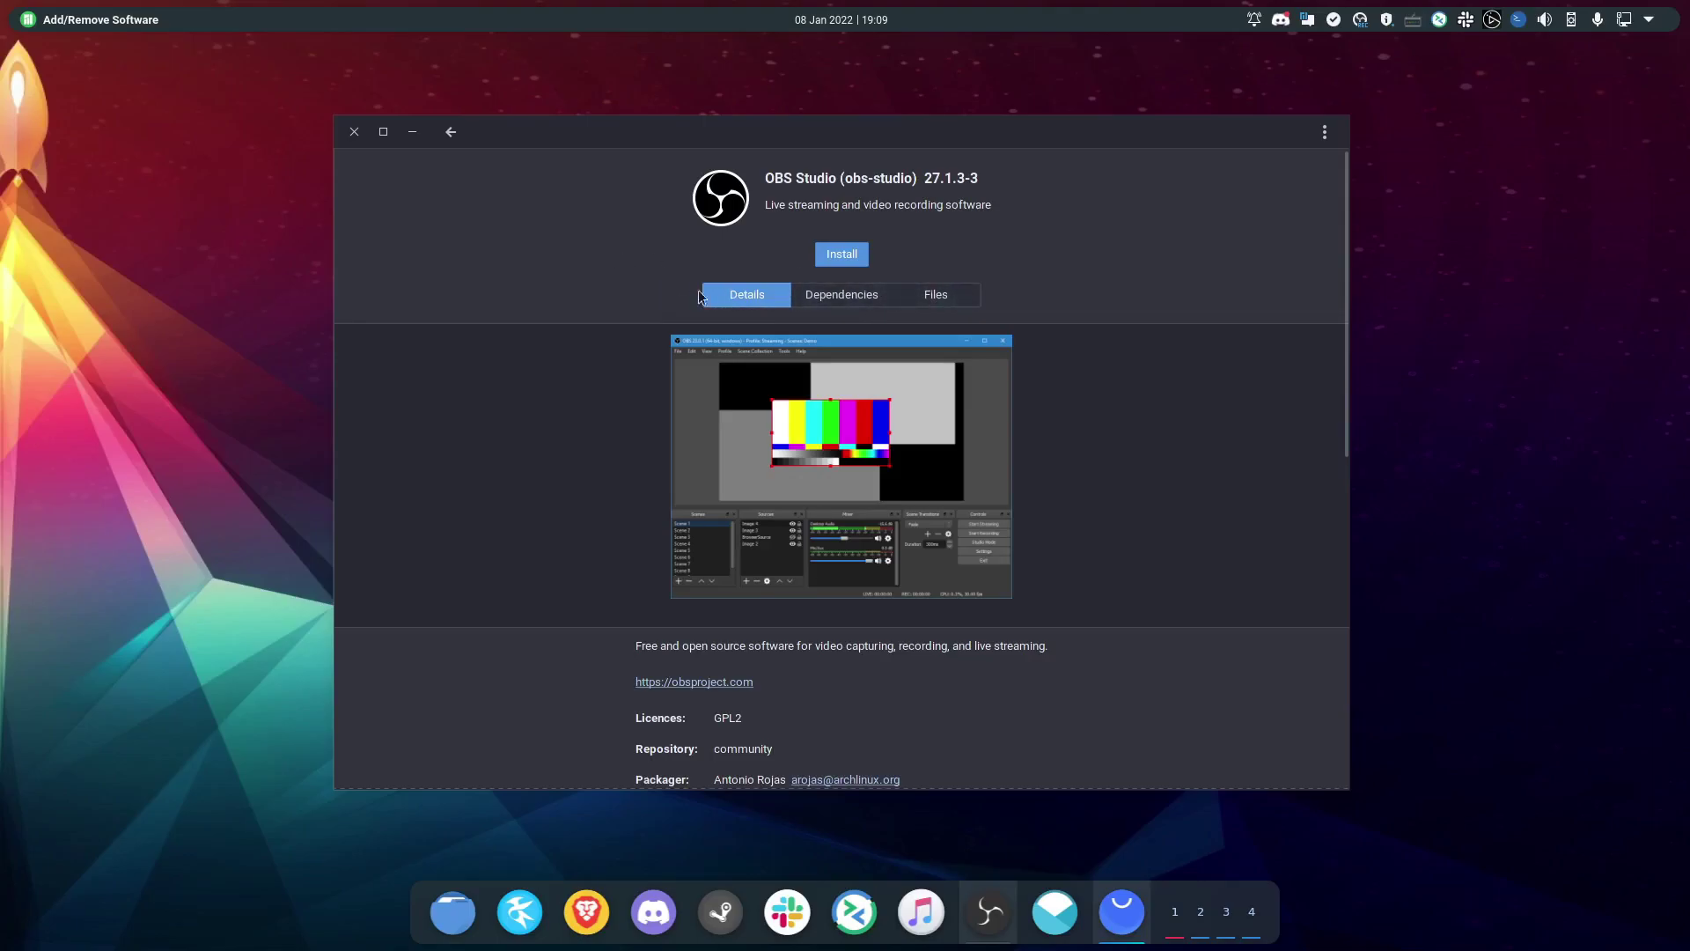
pyautogui.click(836, 295)
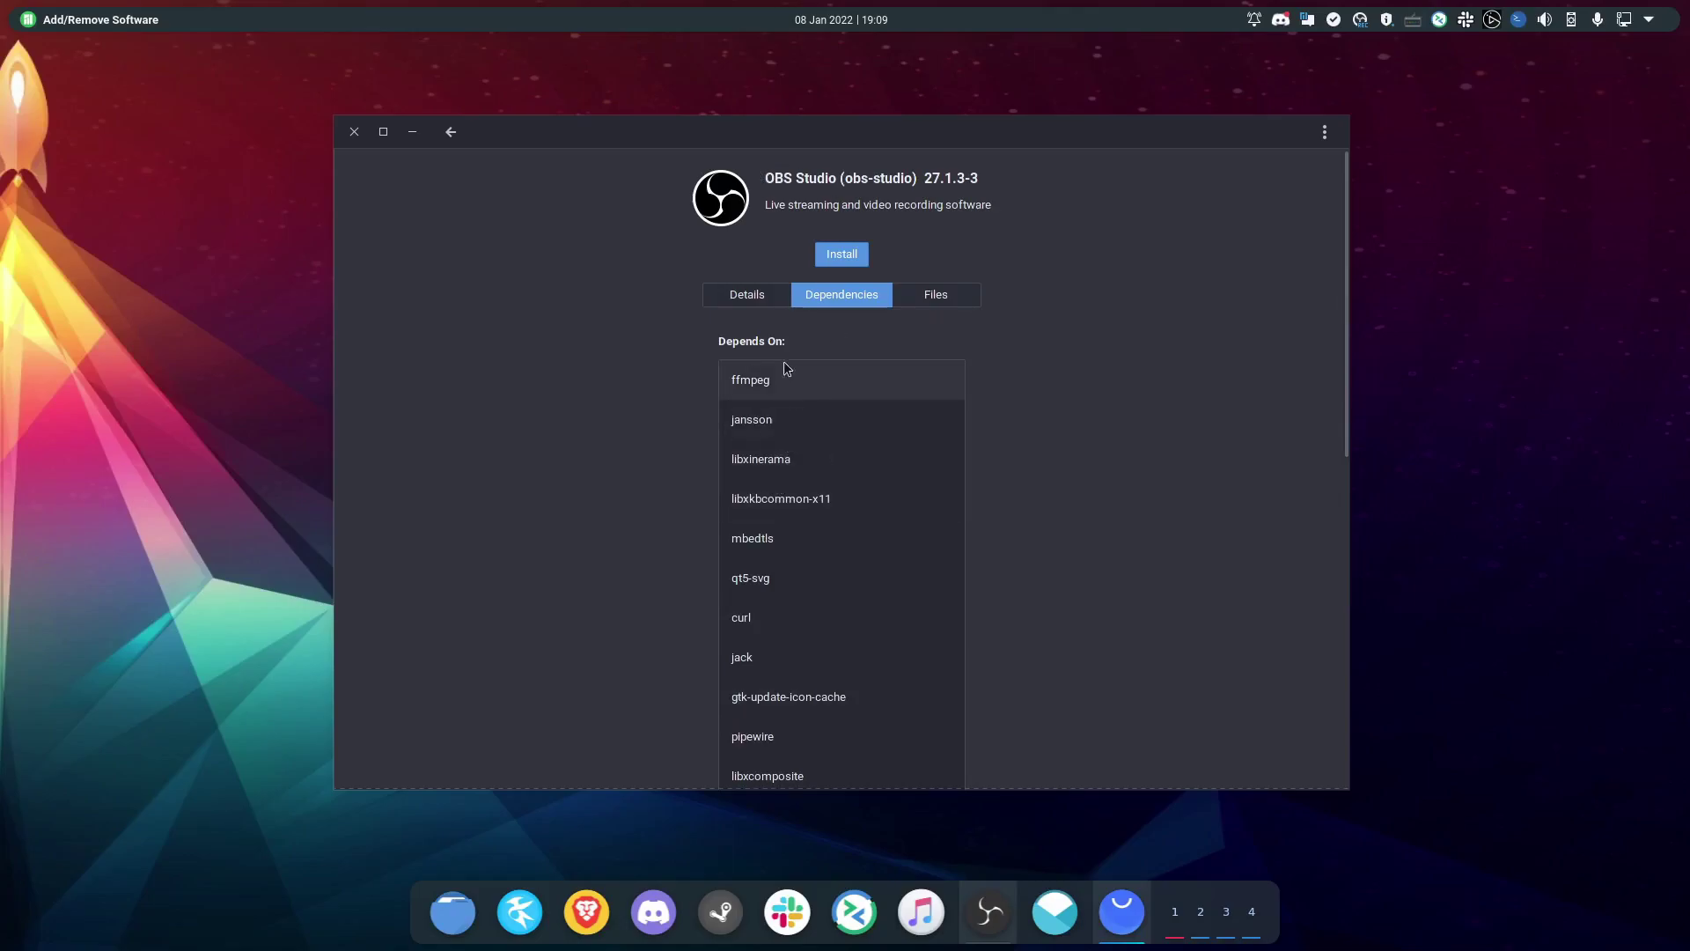
pyautogui.click(955, 297)
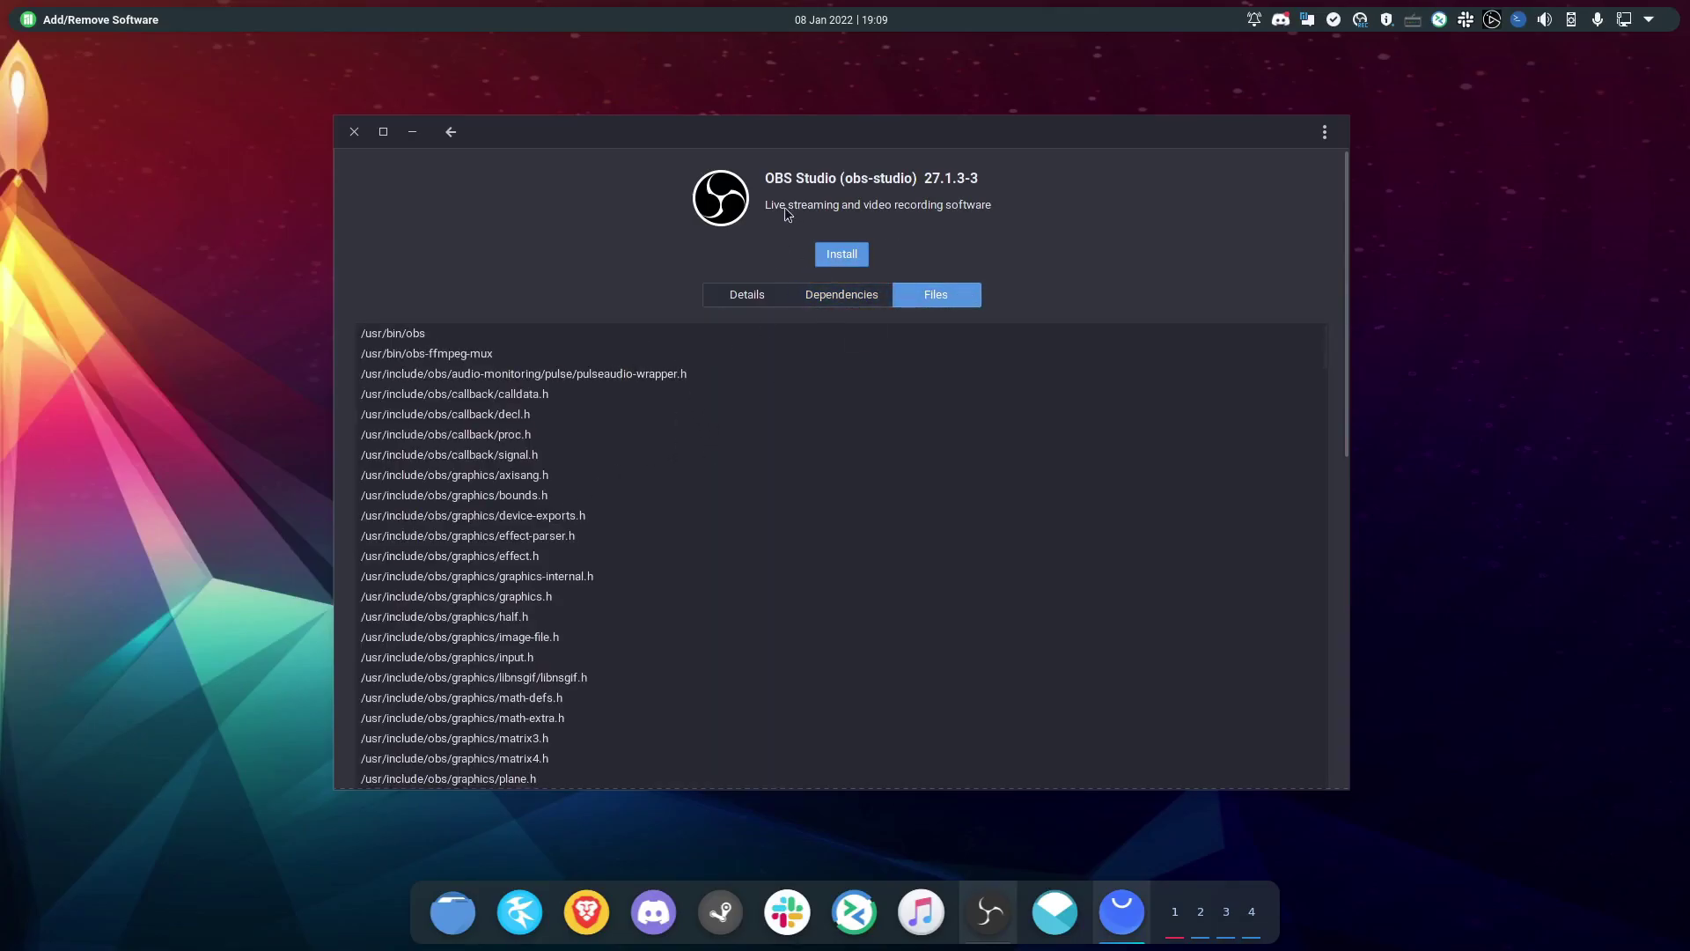
pyautogui.click(721, 292)
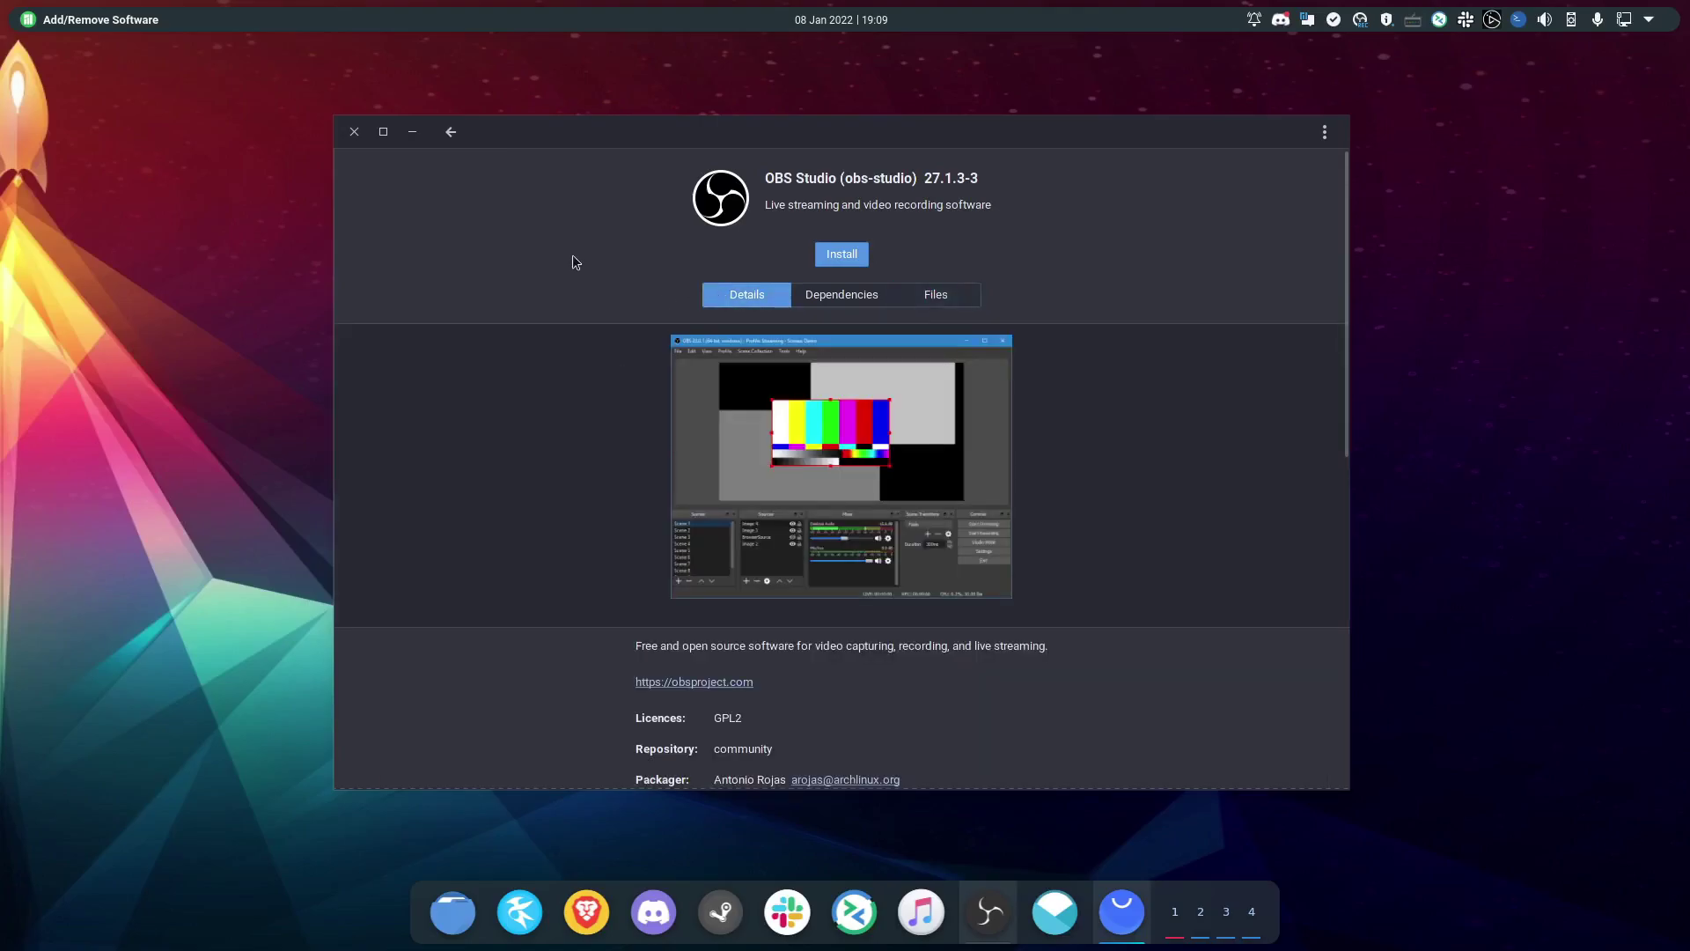
pyautogui.scroll(-5, 563, 493)
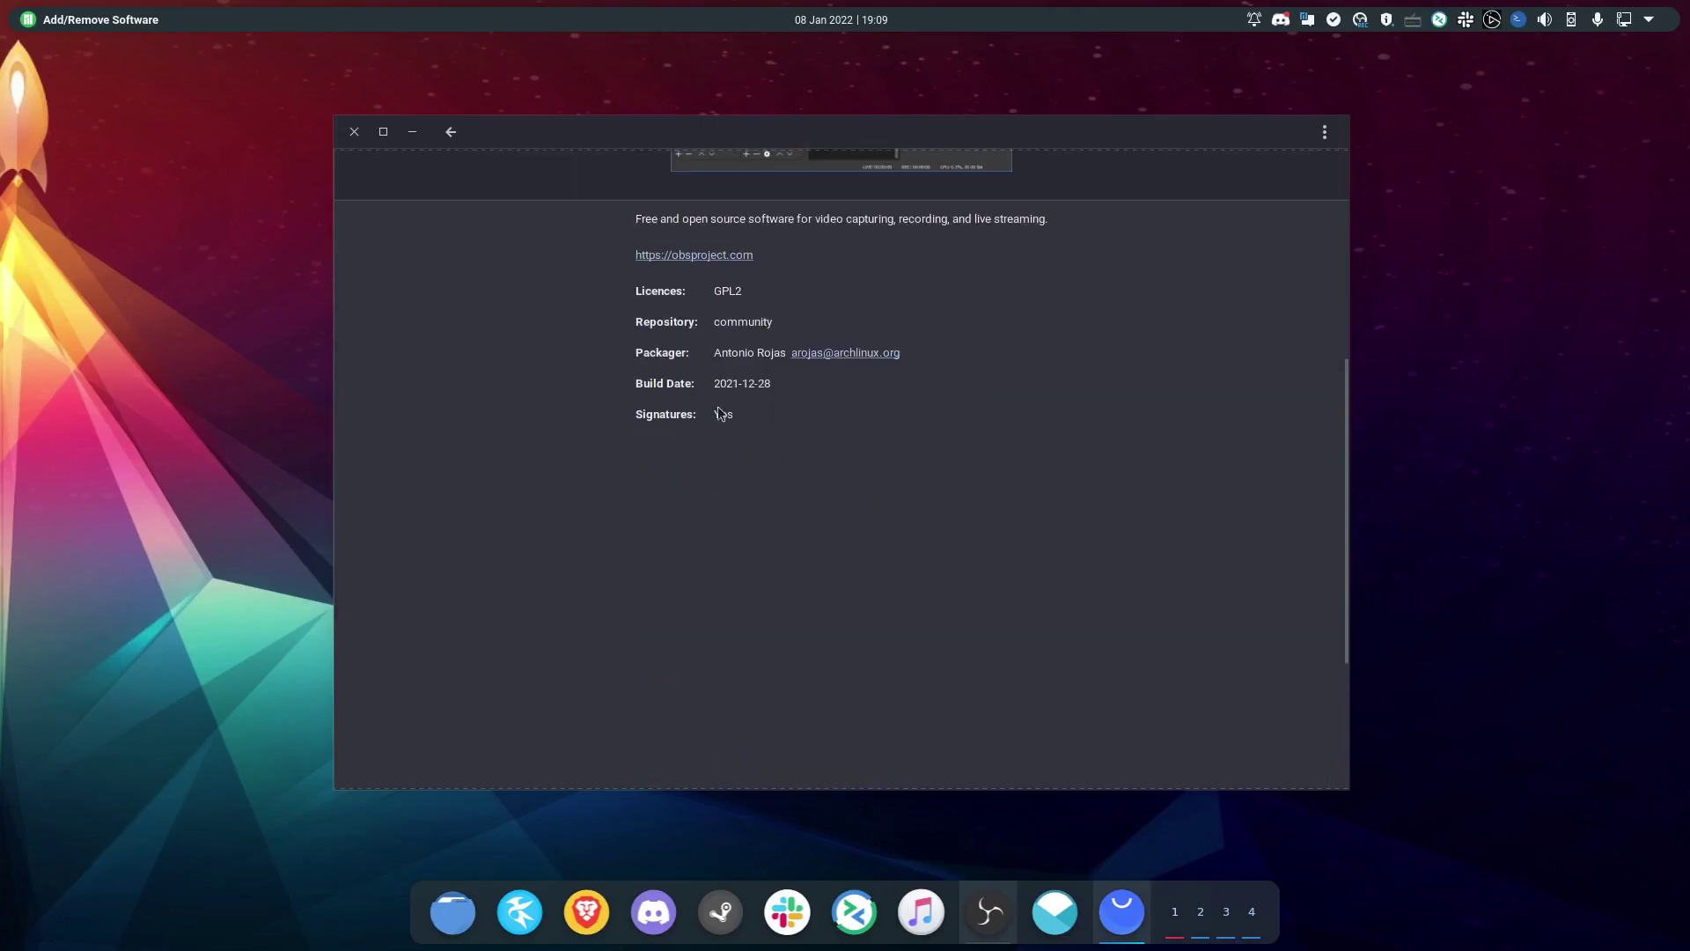
pyautogui.scroll(1, 731, 340)
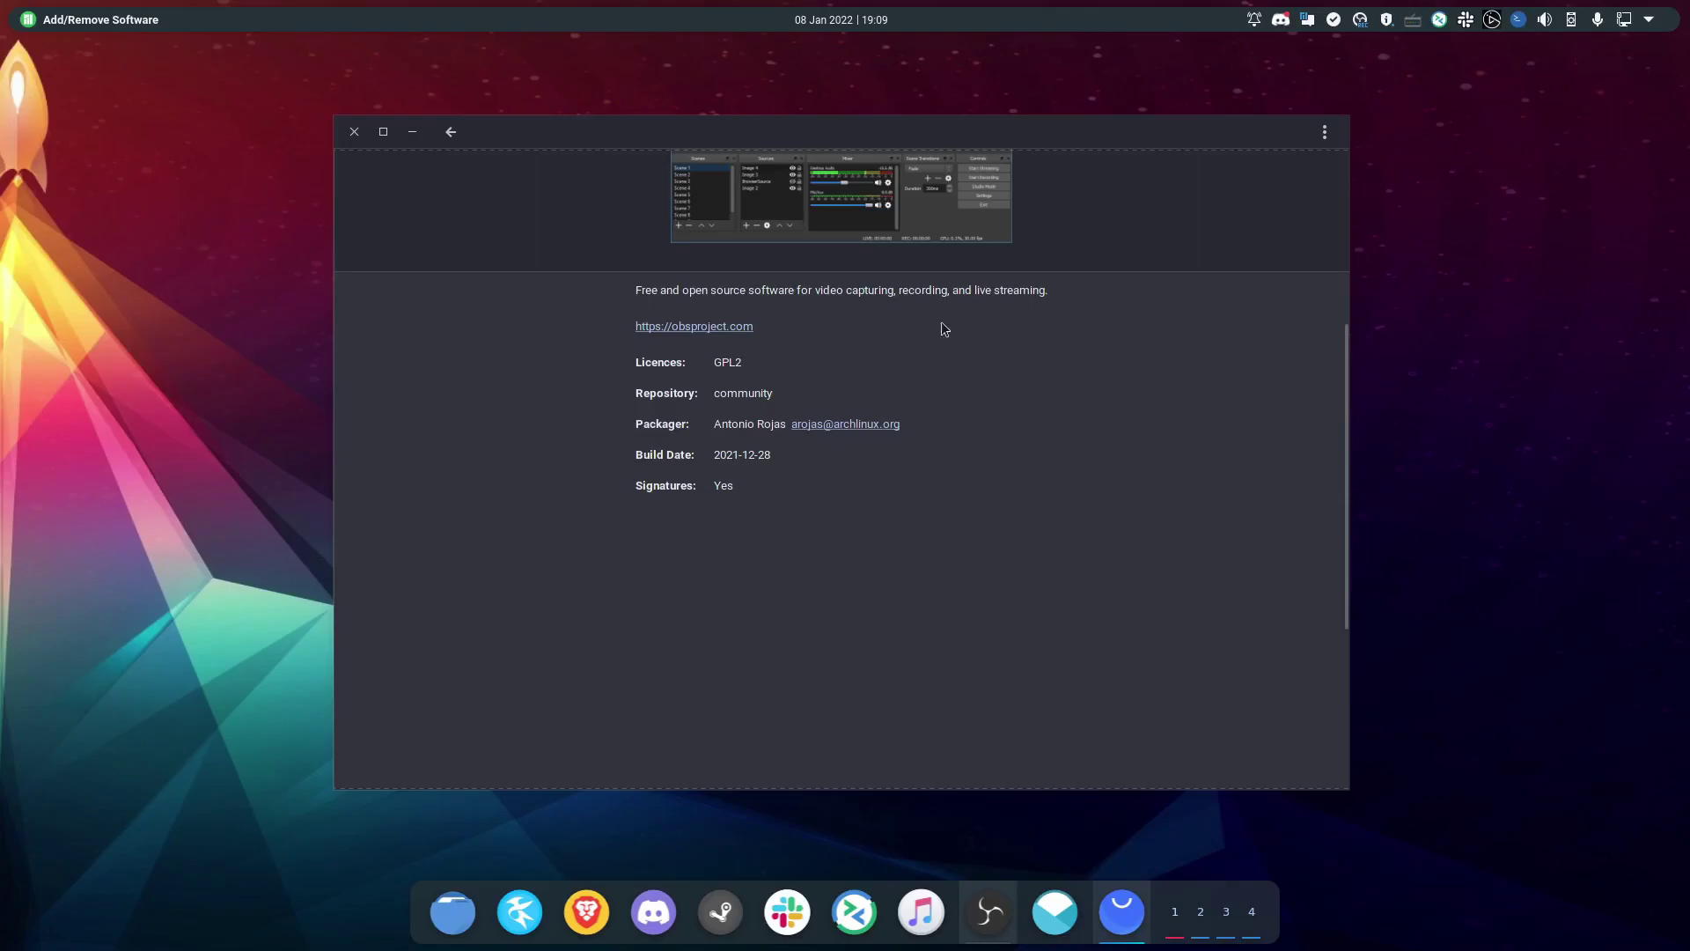
pyautogui.scroll(5, 770, 508)
pyautogui.click(451, 131)
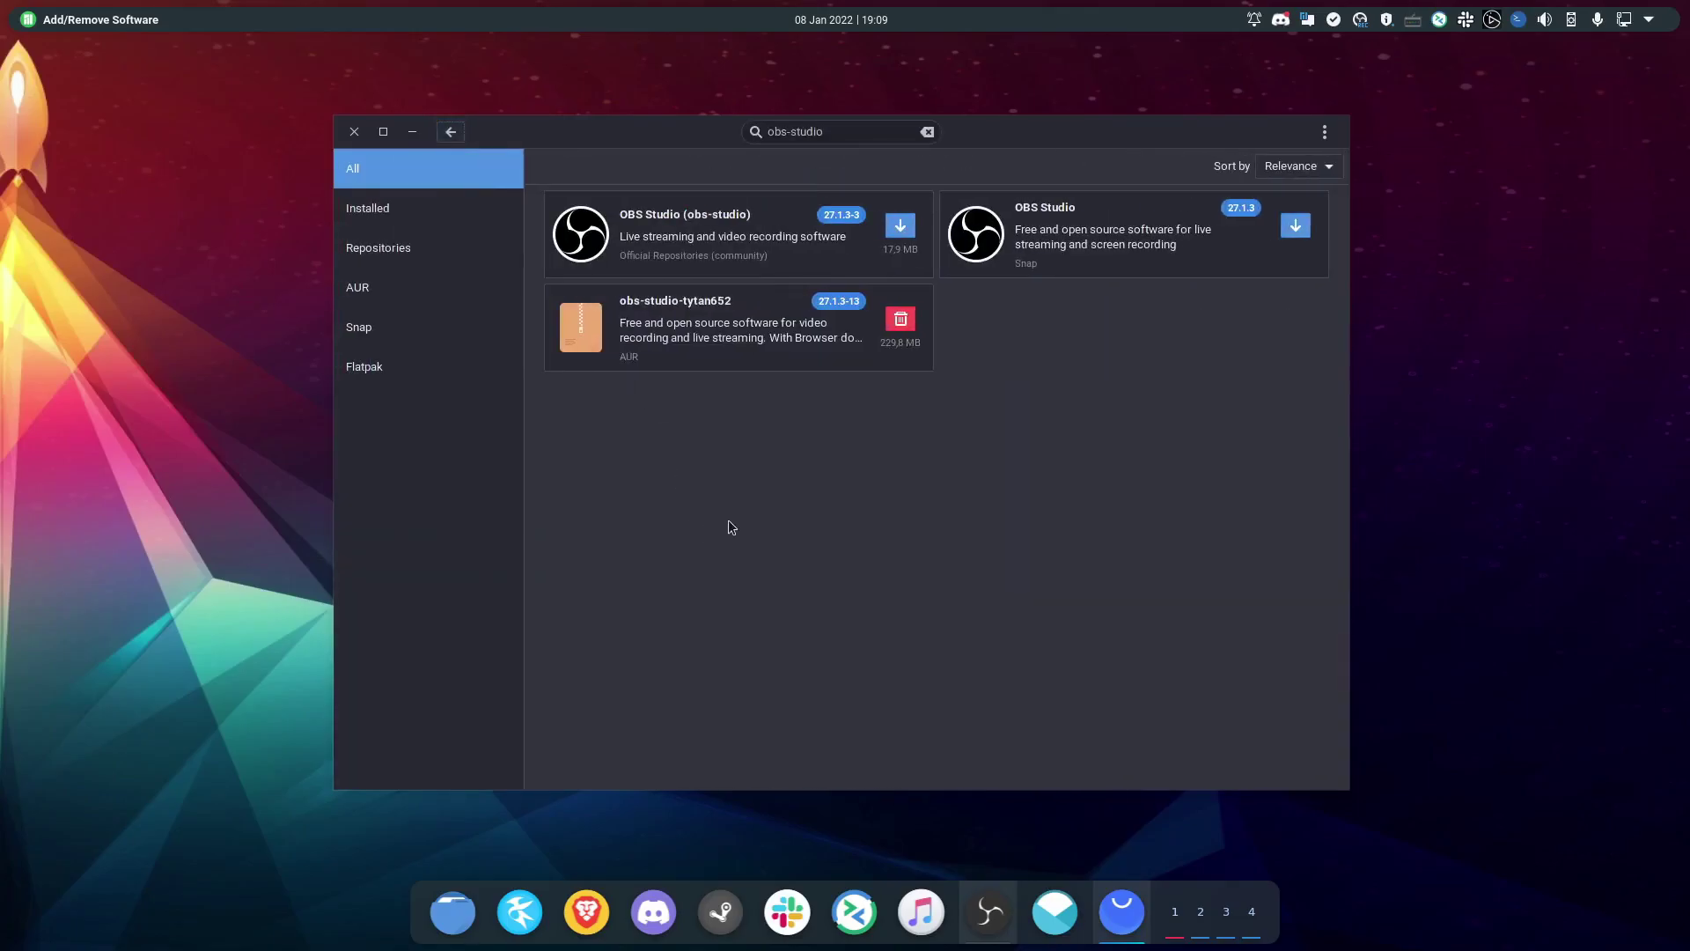
pyautogui.click(1081, 236)
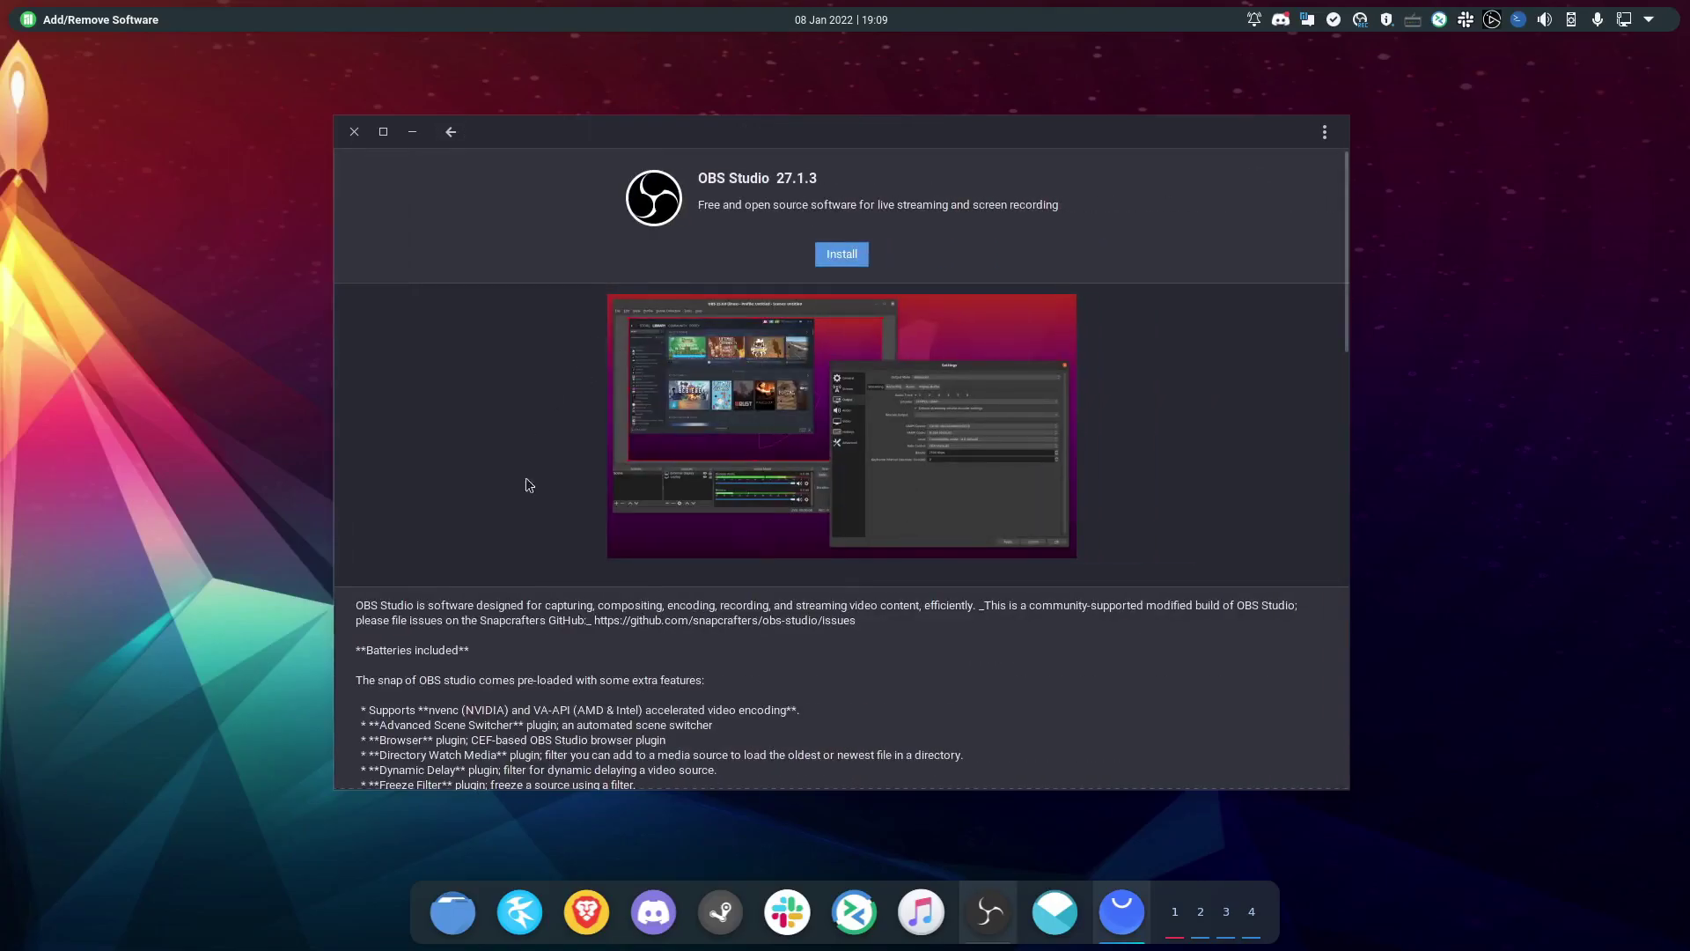
pyautogui.scroll(-5, 521, 504)
pyautogui.scroll(-3, 656, 424)
pyautogui.scroll(8, 604, 457)
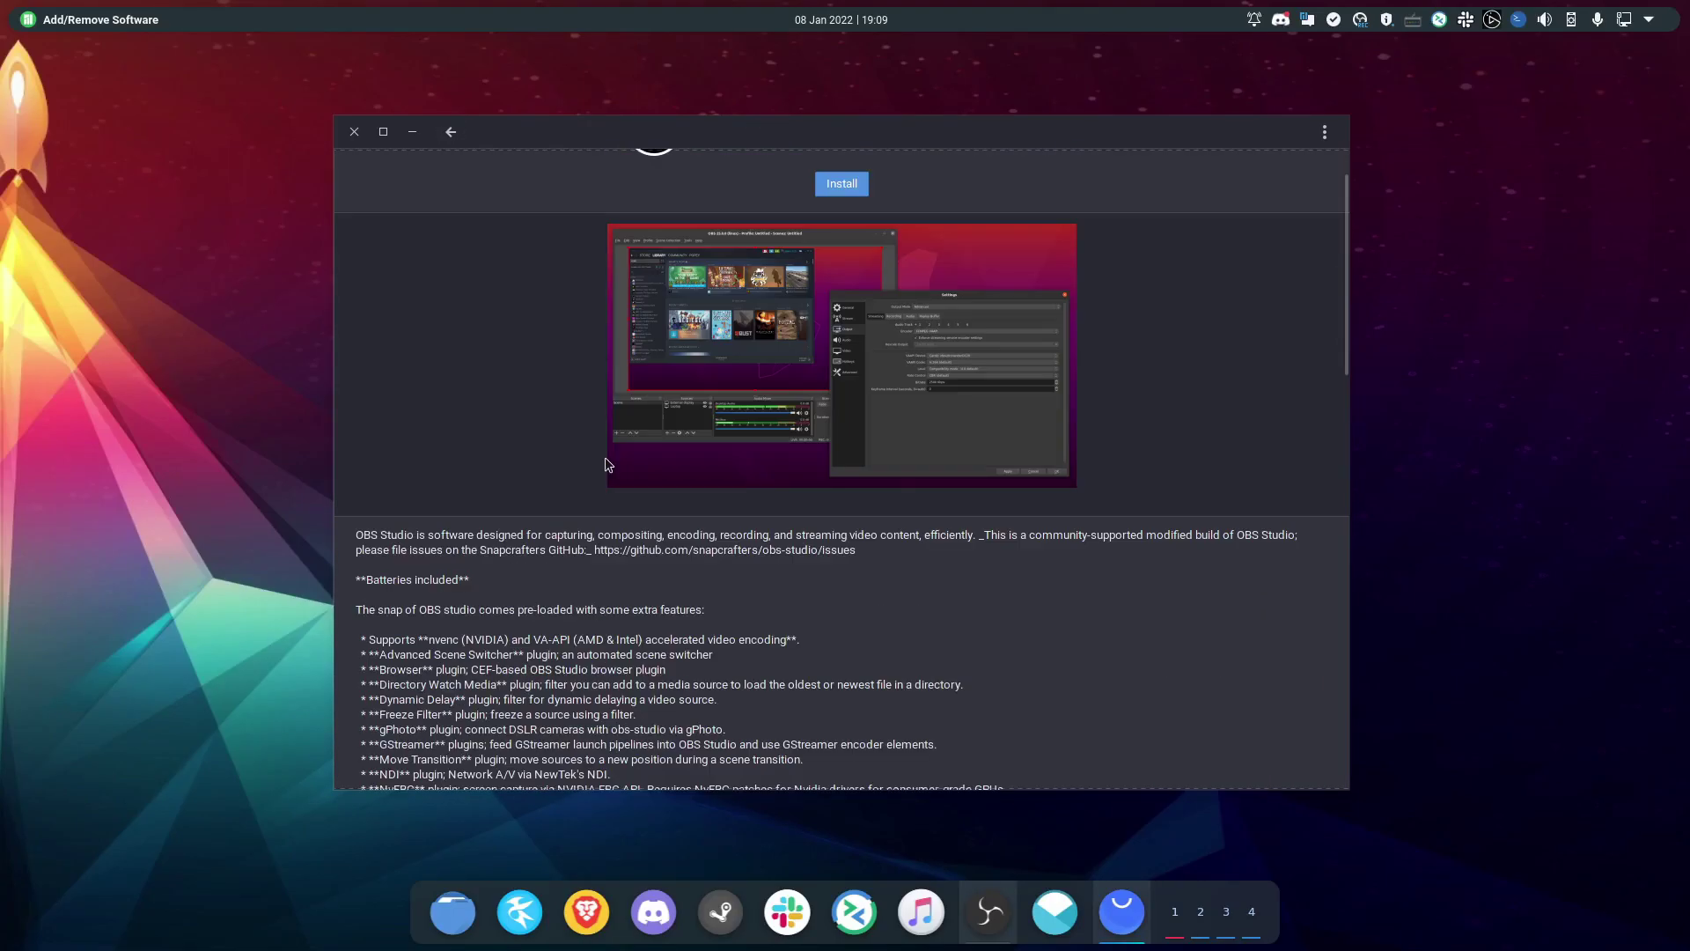
# - Return to the obs-studio results and open the installed obs-studio-tytan652 details page
pyautogui.click(450, 134)
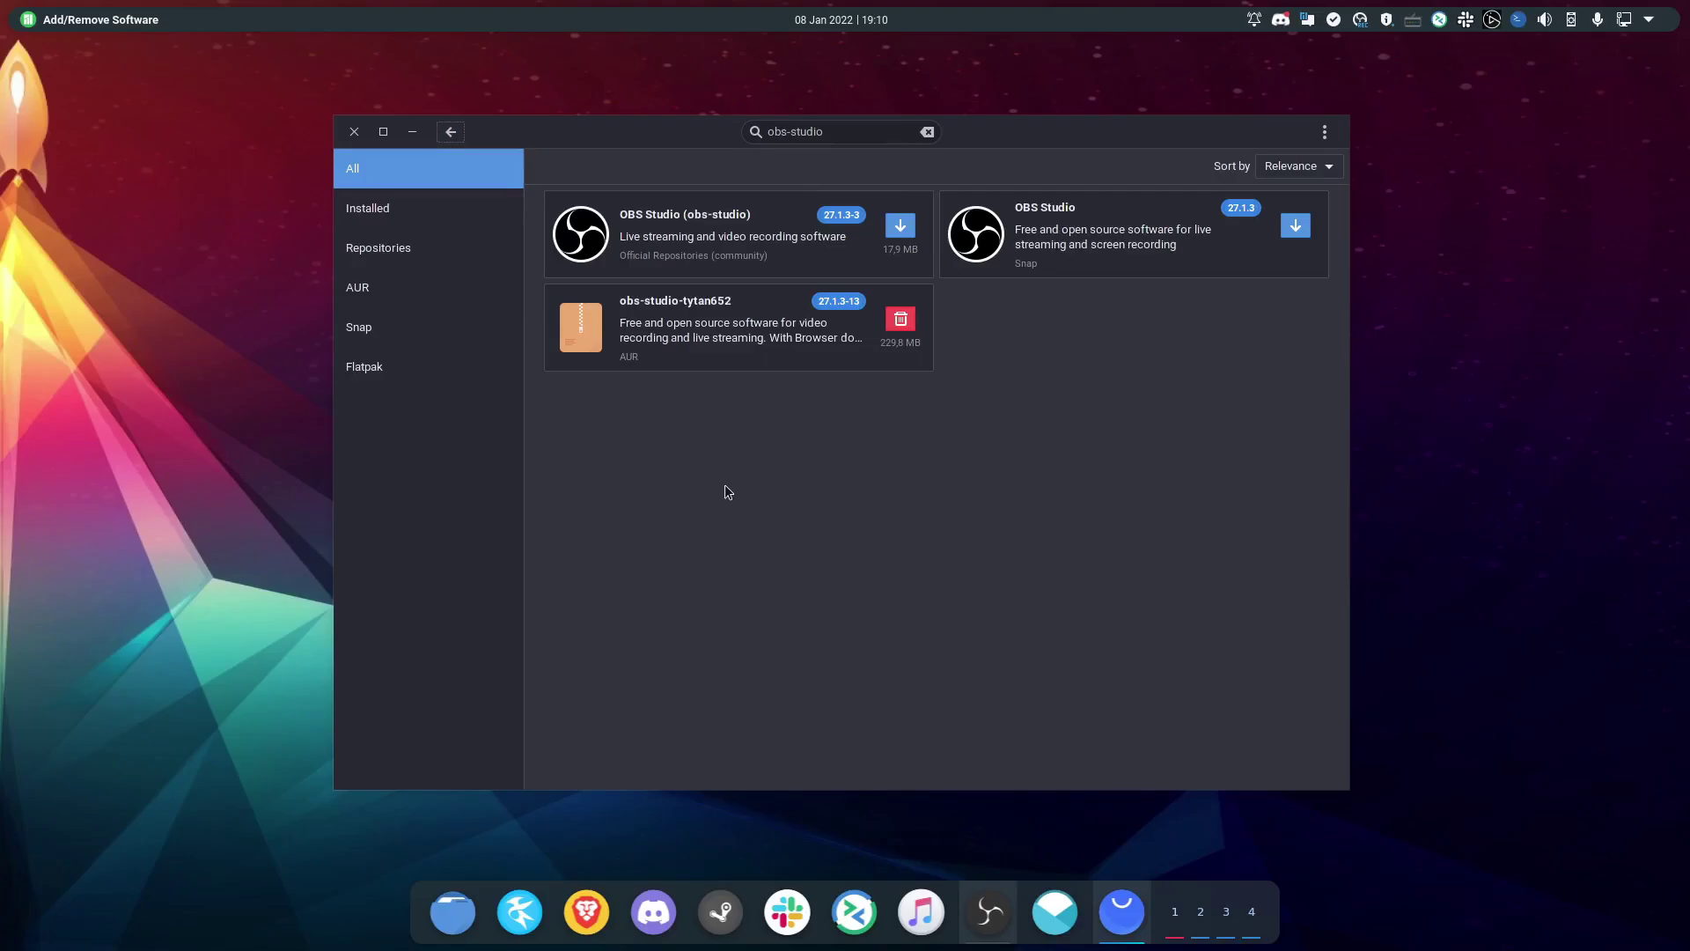
pyautogui.click(634, 332)
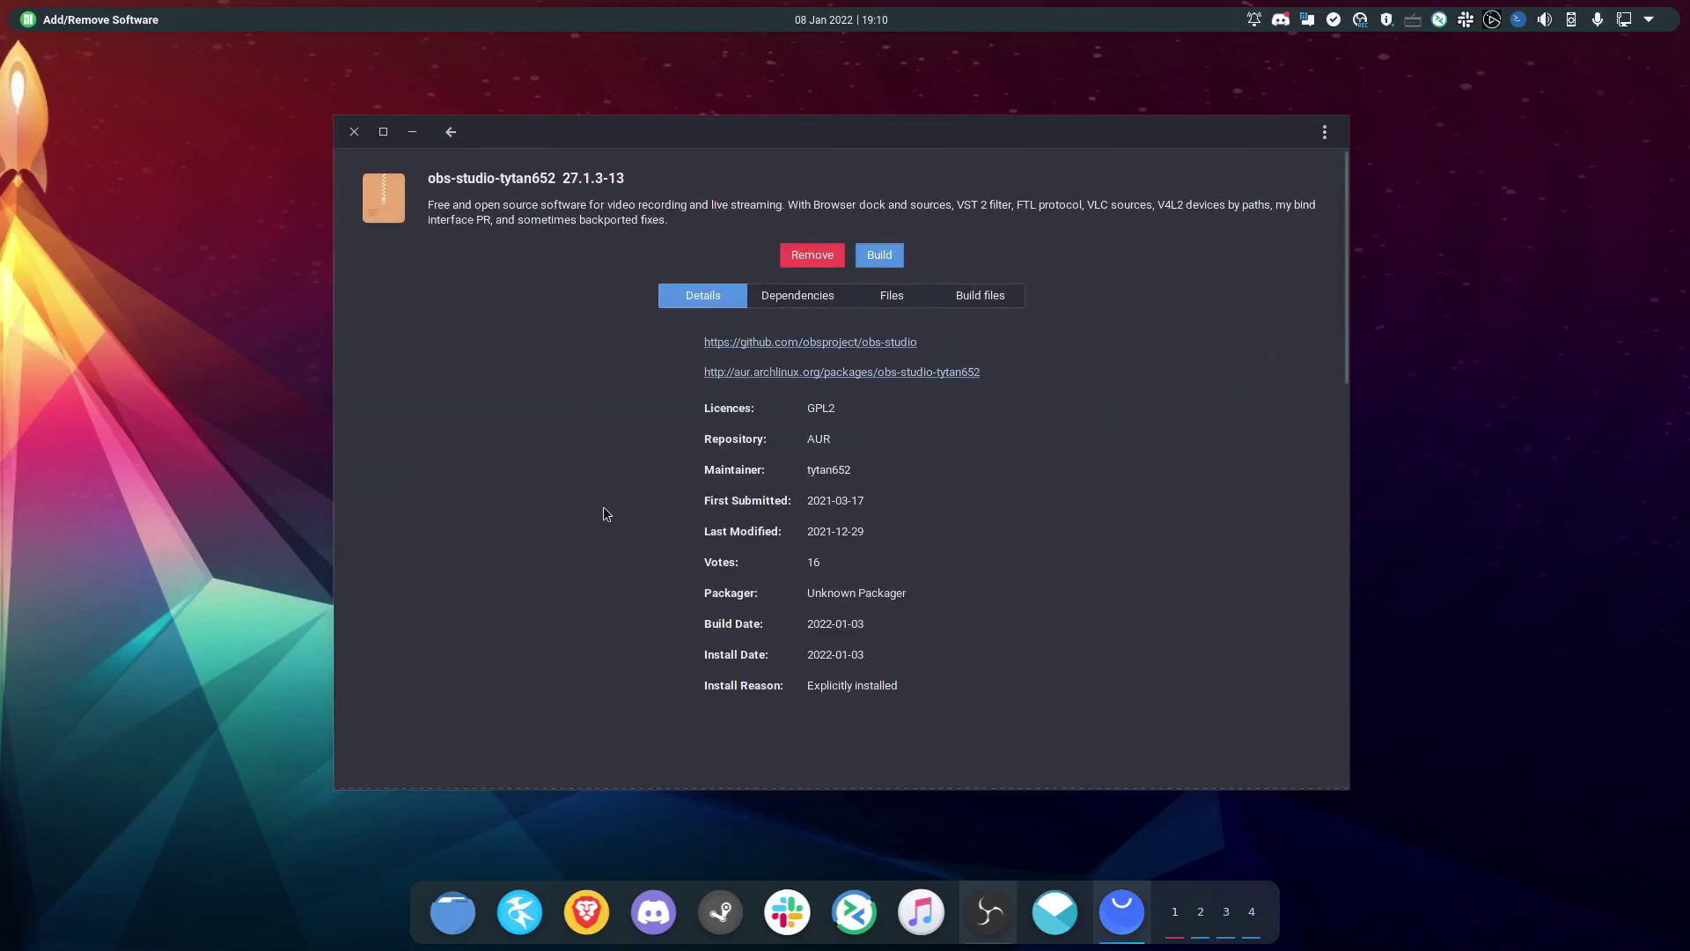
# - Queue the official OBS Studio install, preview its Transaction Summary, then cancel it
pyautogui.click(450, 132)
pyautogui.click(891, 231)
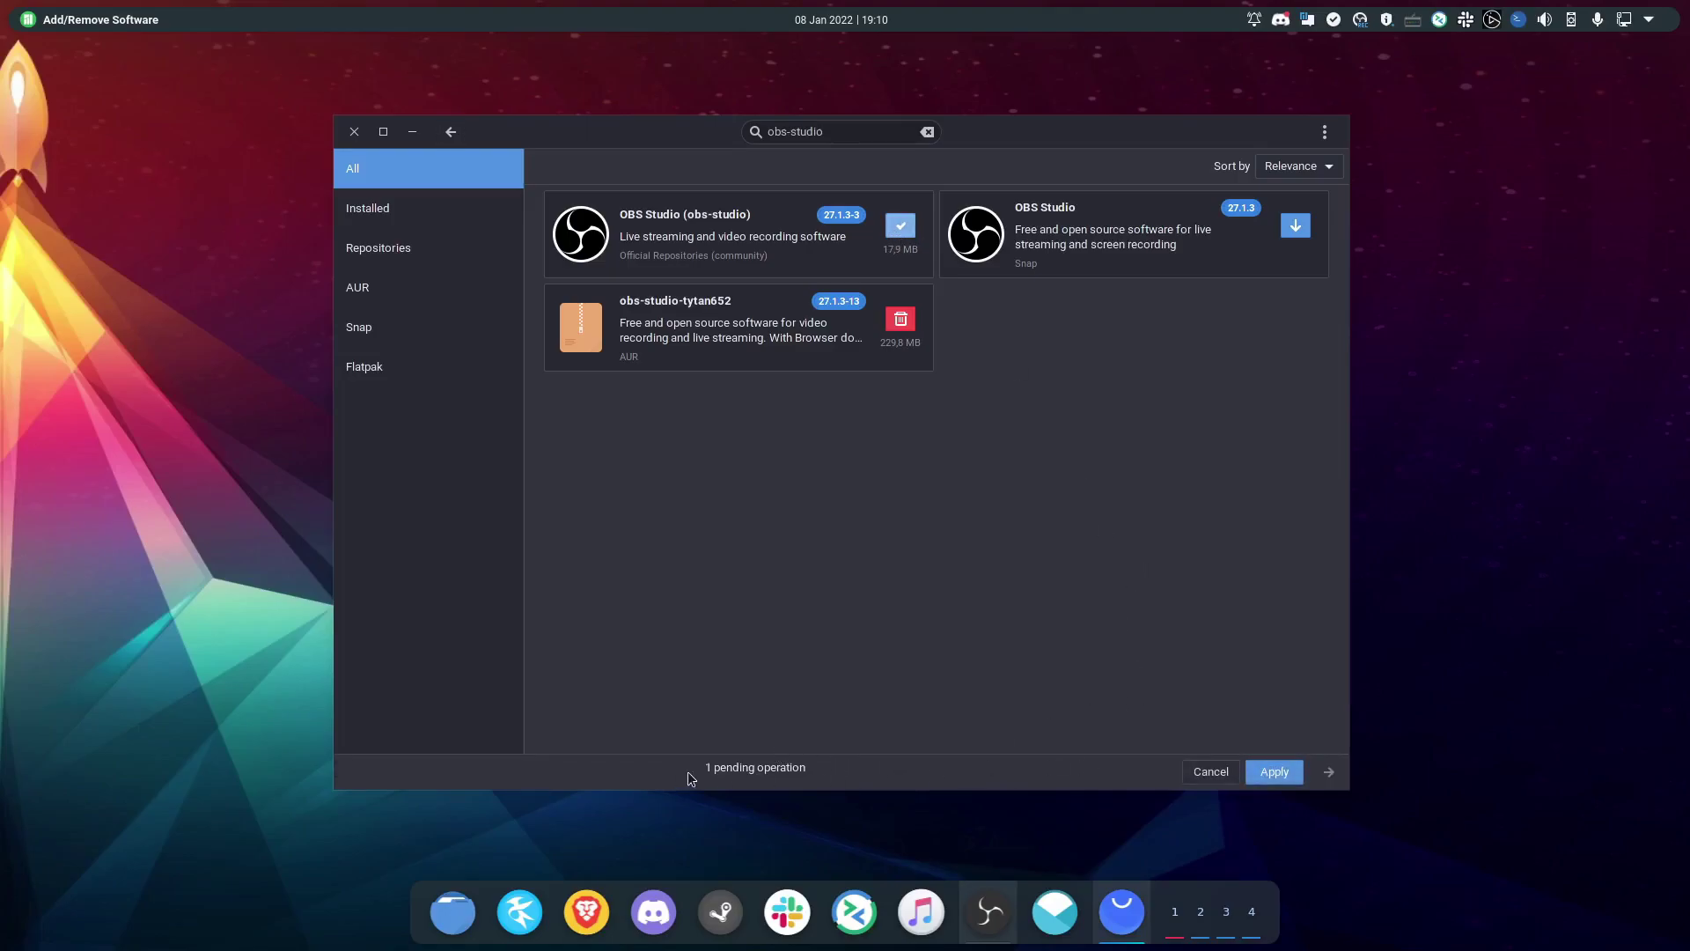
pyautogui.click(1269, 768)
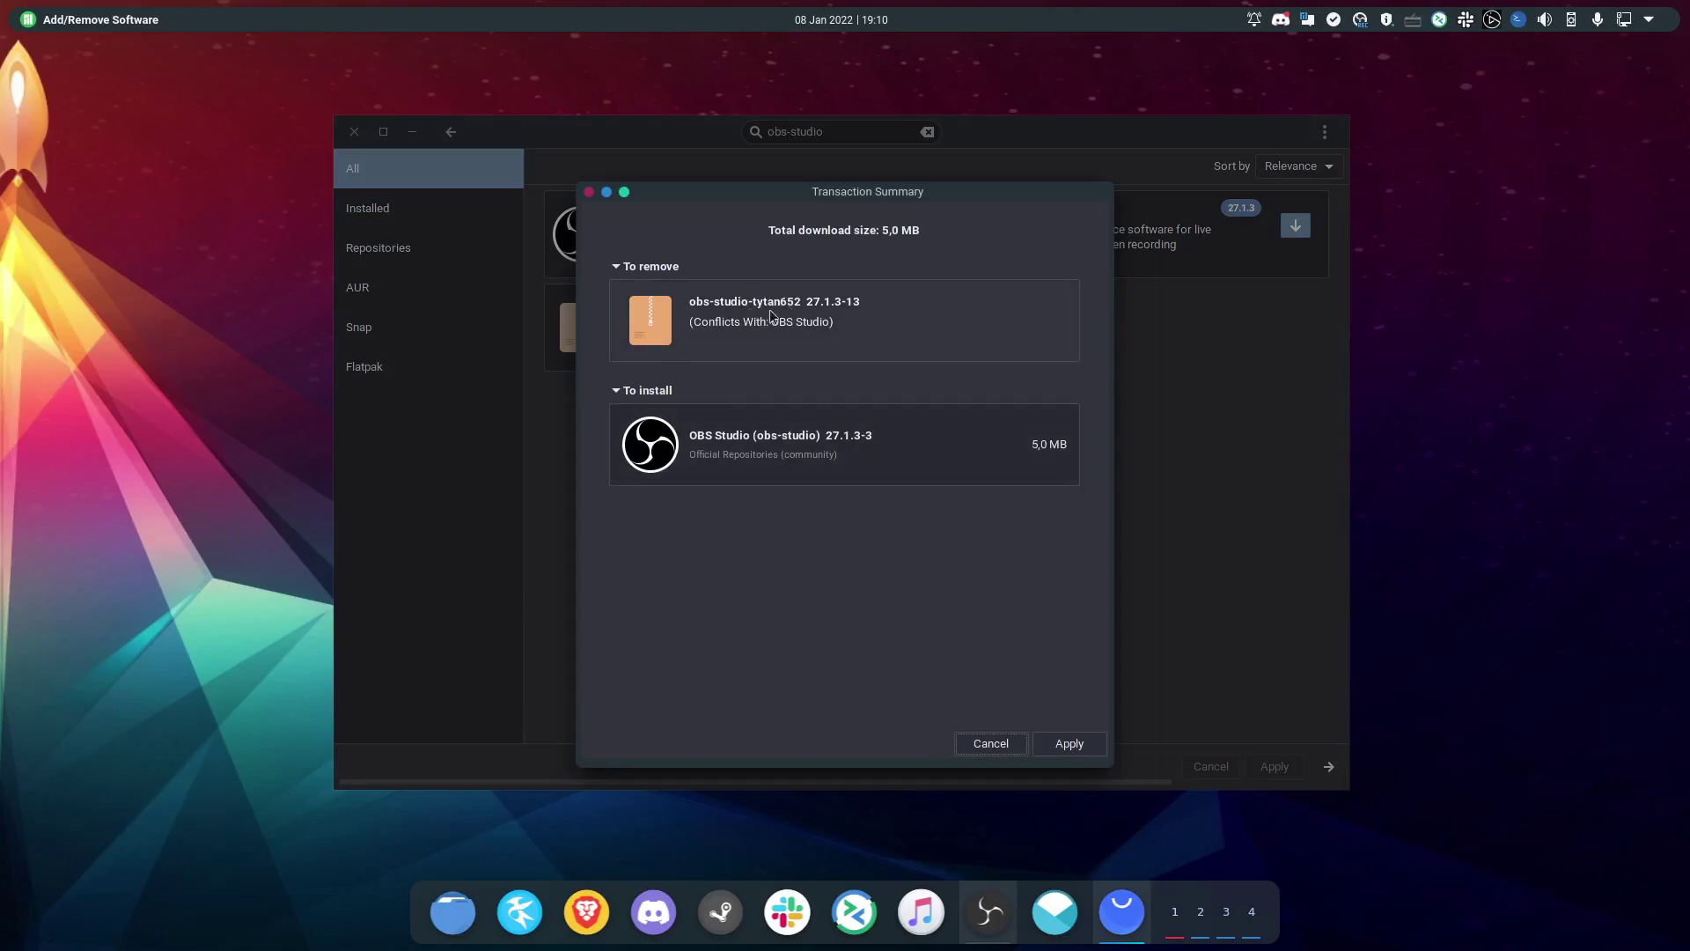
pyautogui.click(990, 744)
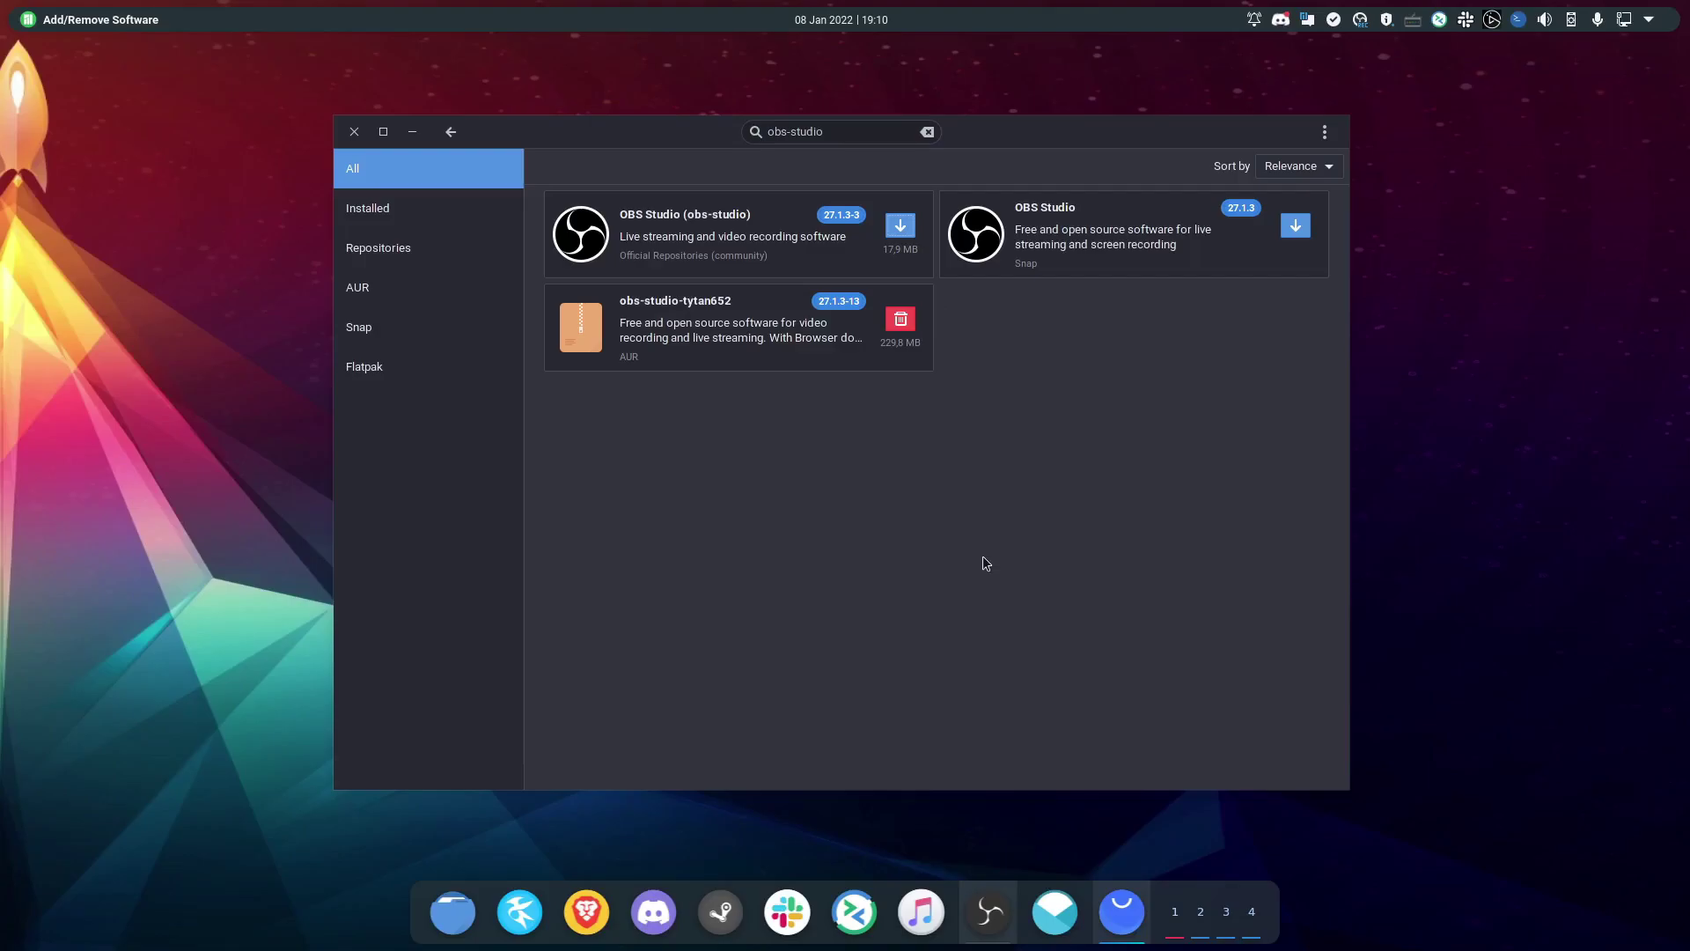
pyautogui.click(624, 349)
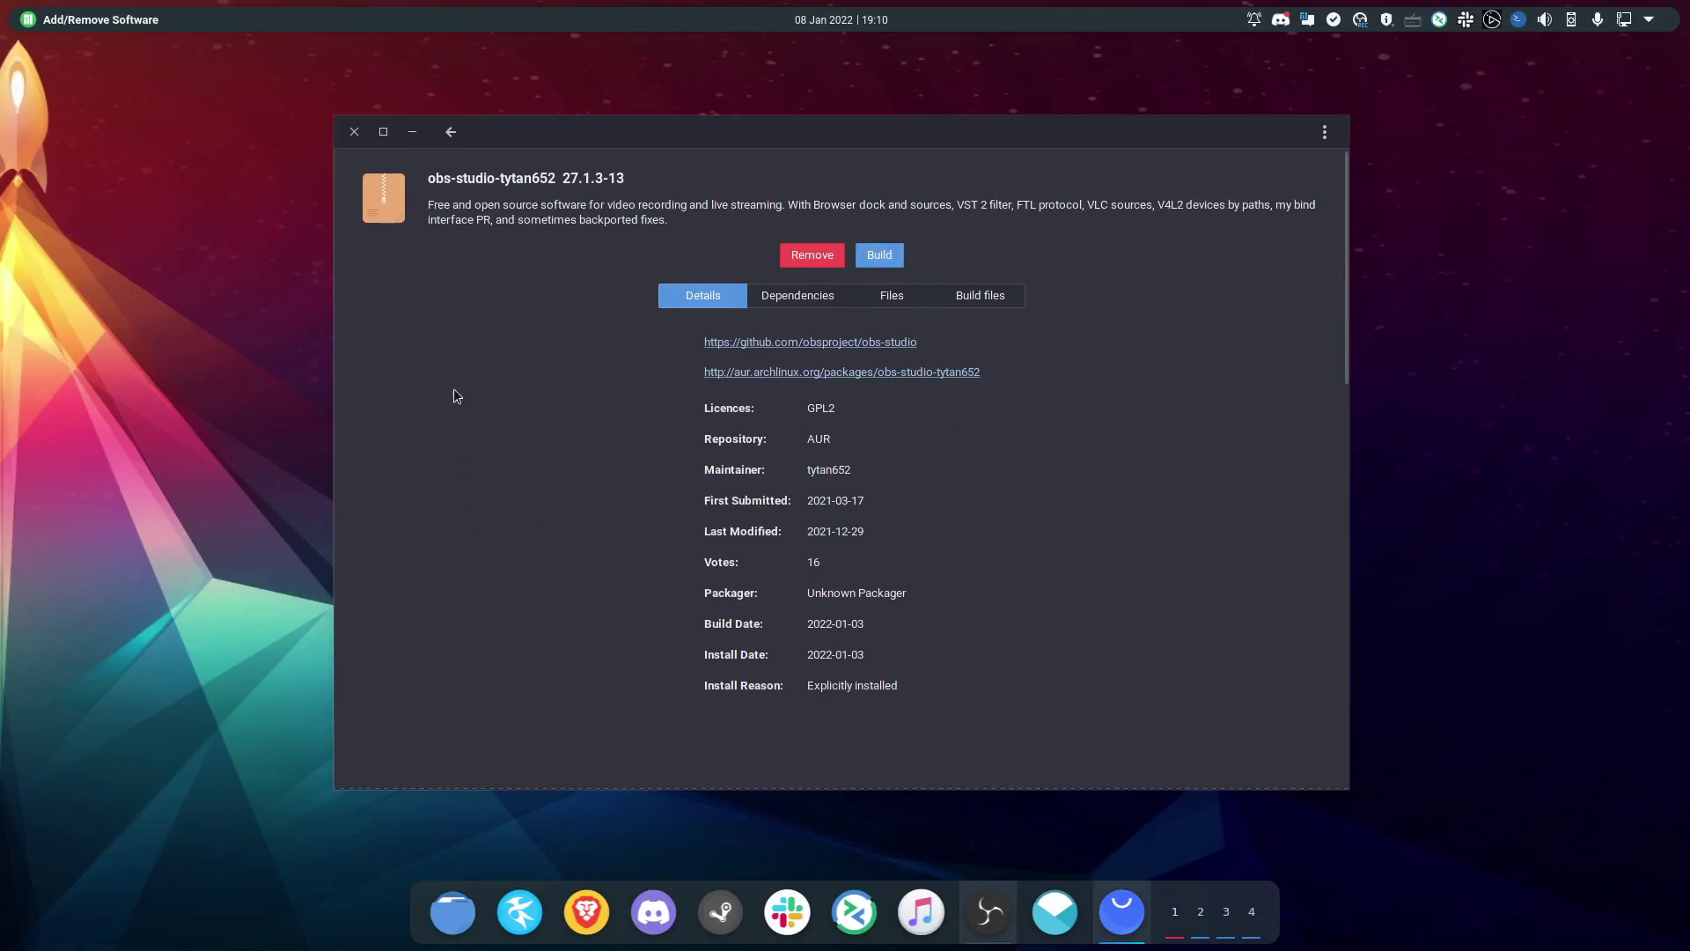
pyautogui.click(450, 138)
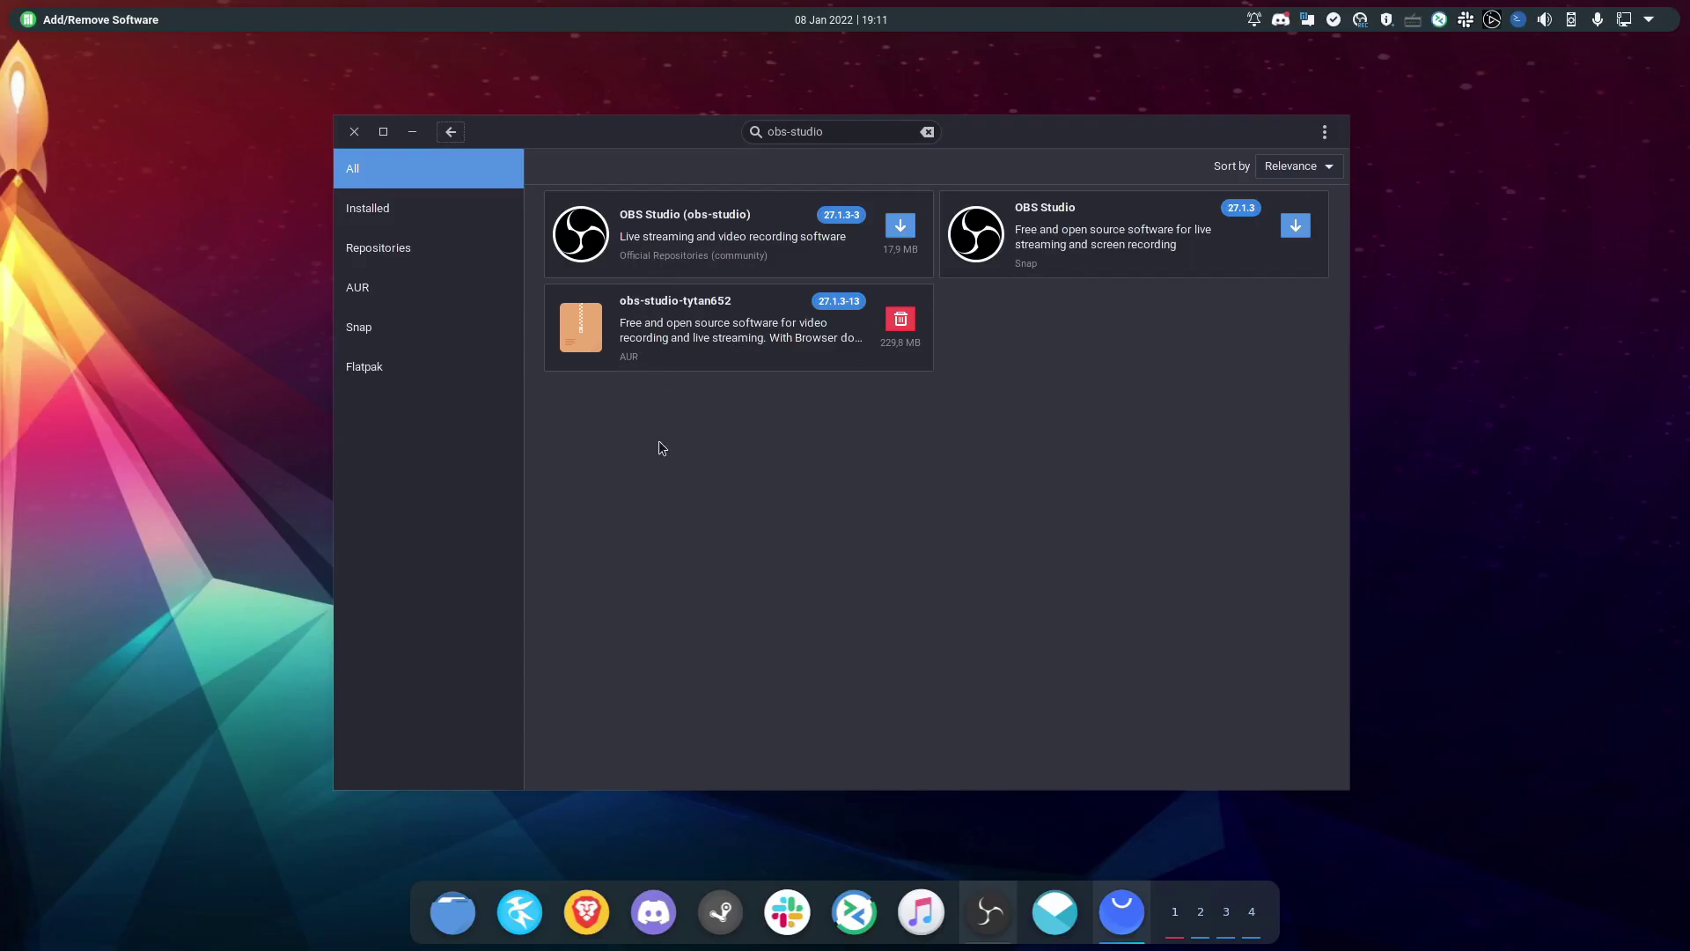
pyautogui.click(643, 271)
pyautogui.scroll(-1, 529, 621)
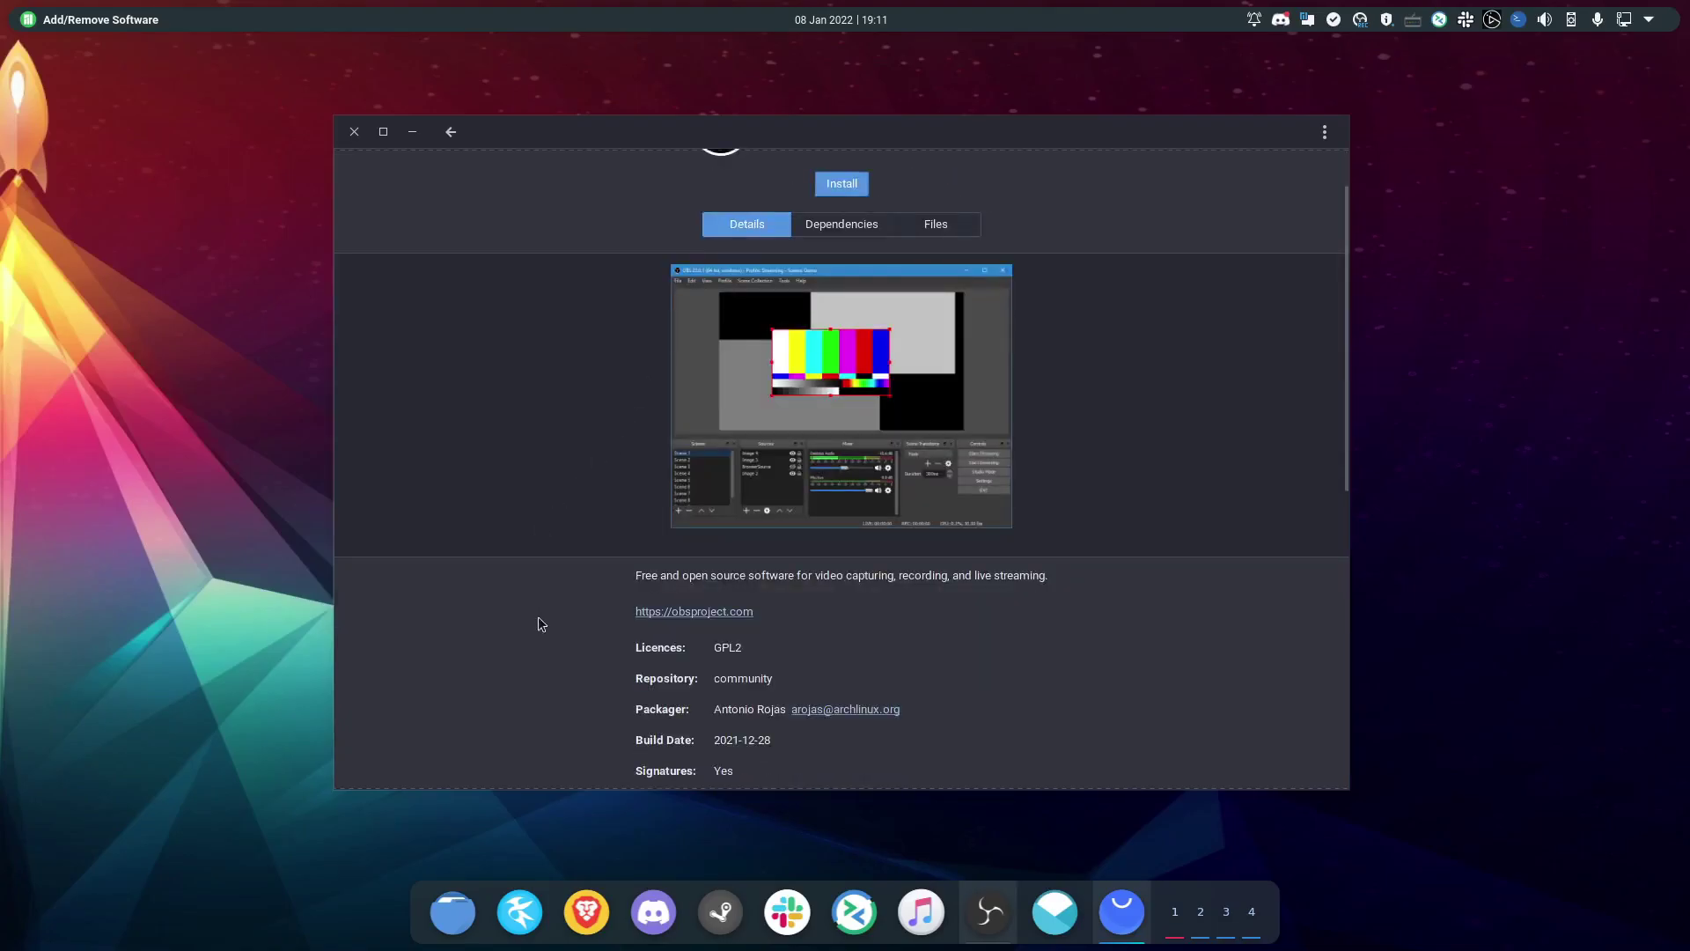
pyautogui.scroll(1, 616, 528)
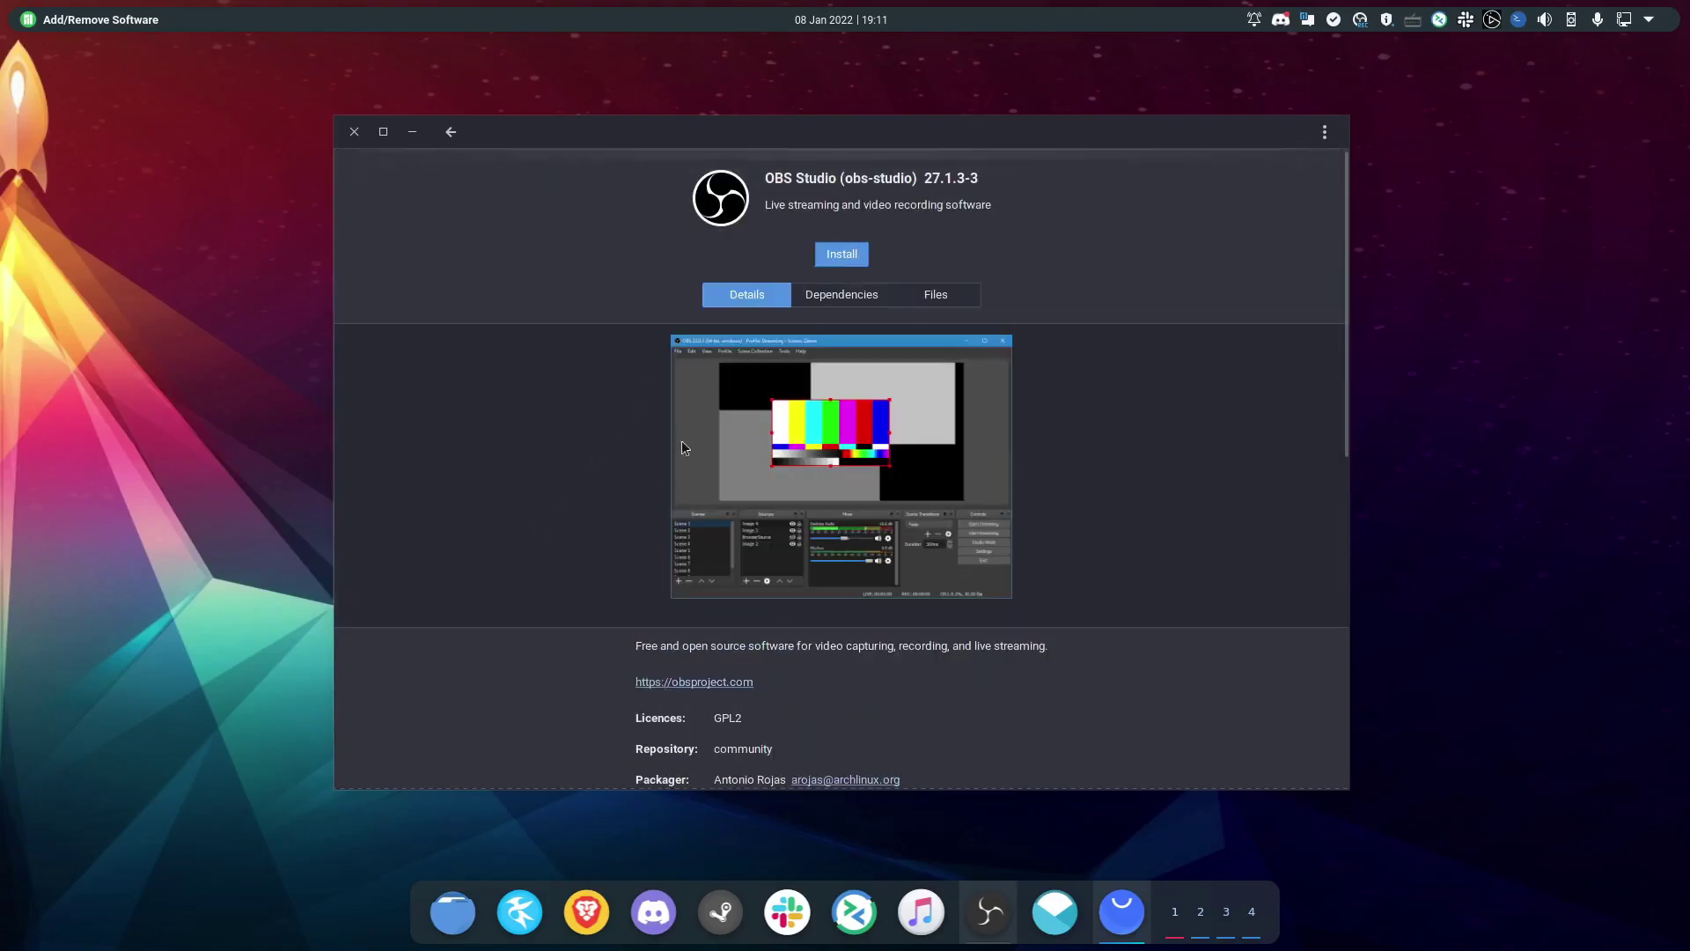
pyautogui.click(452, 132)
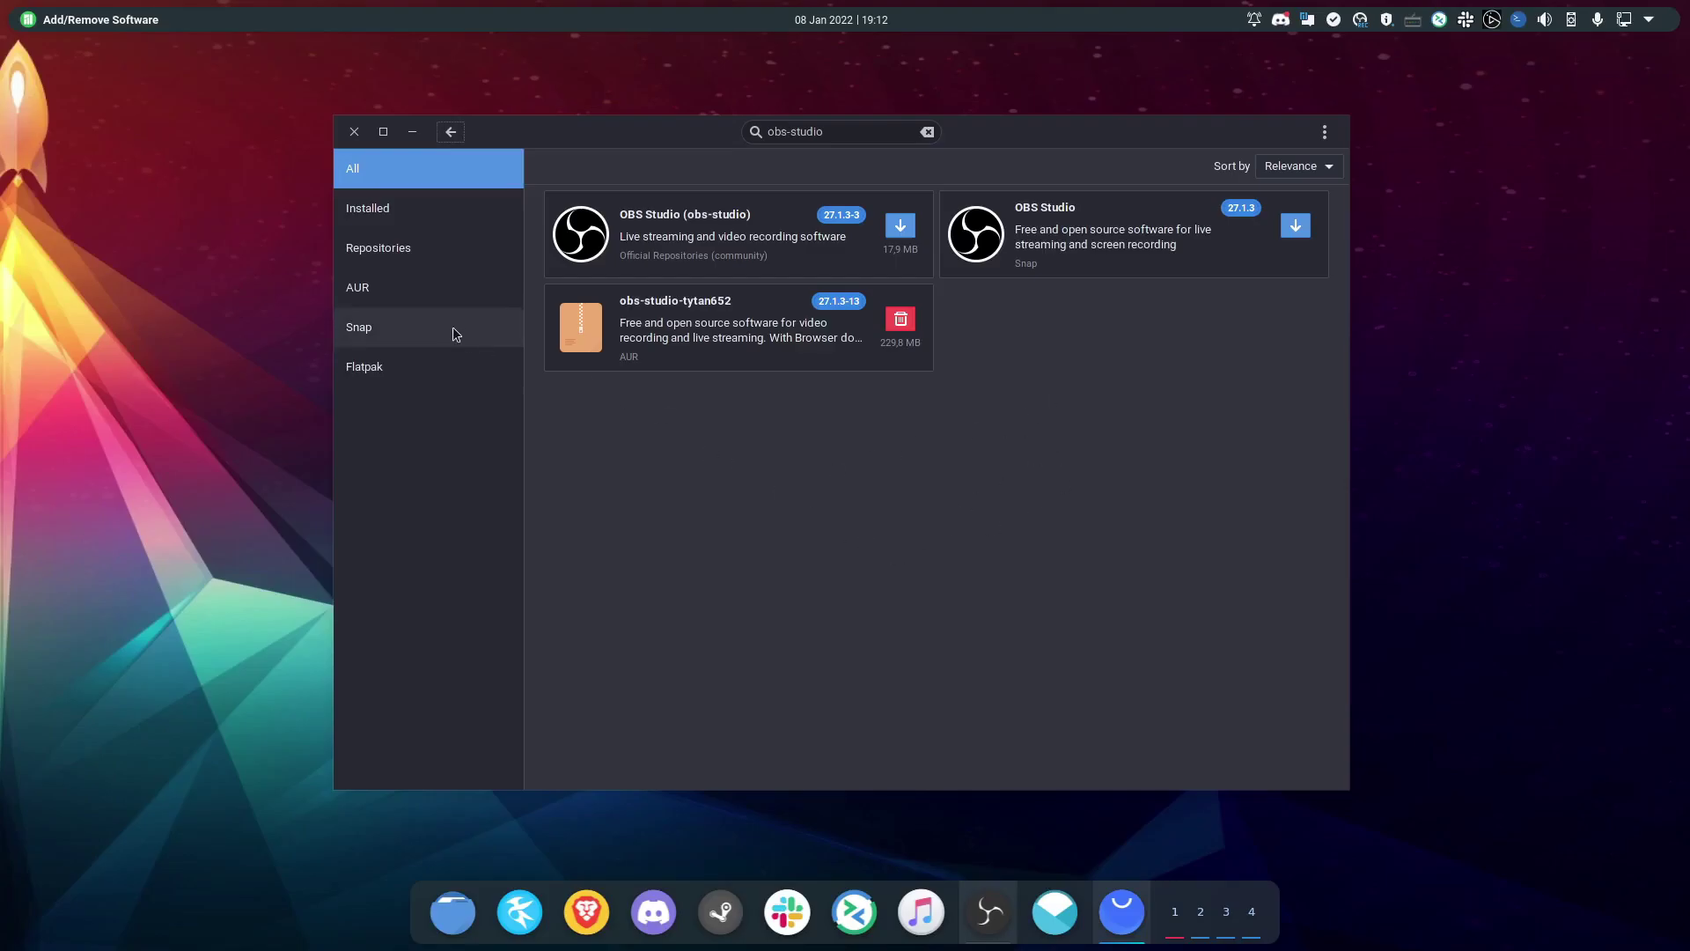
# - Leave the obs-studio search, open the categories list, and scroll through the Featured apps
pyautogui.click(449, 132)
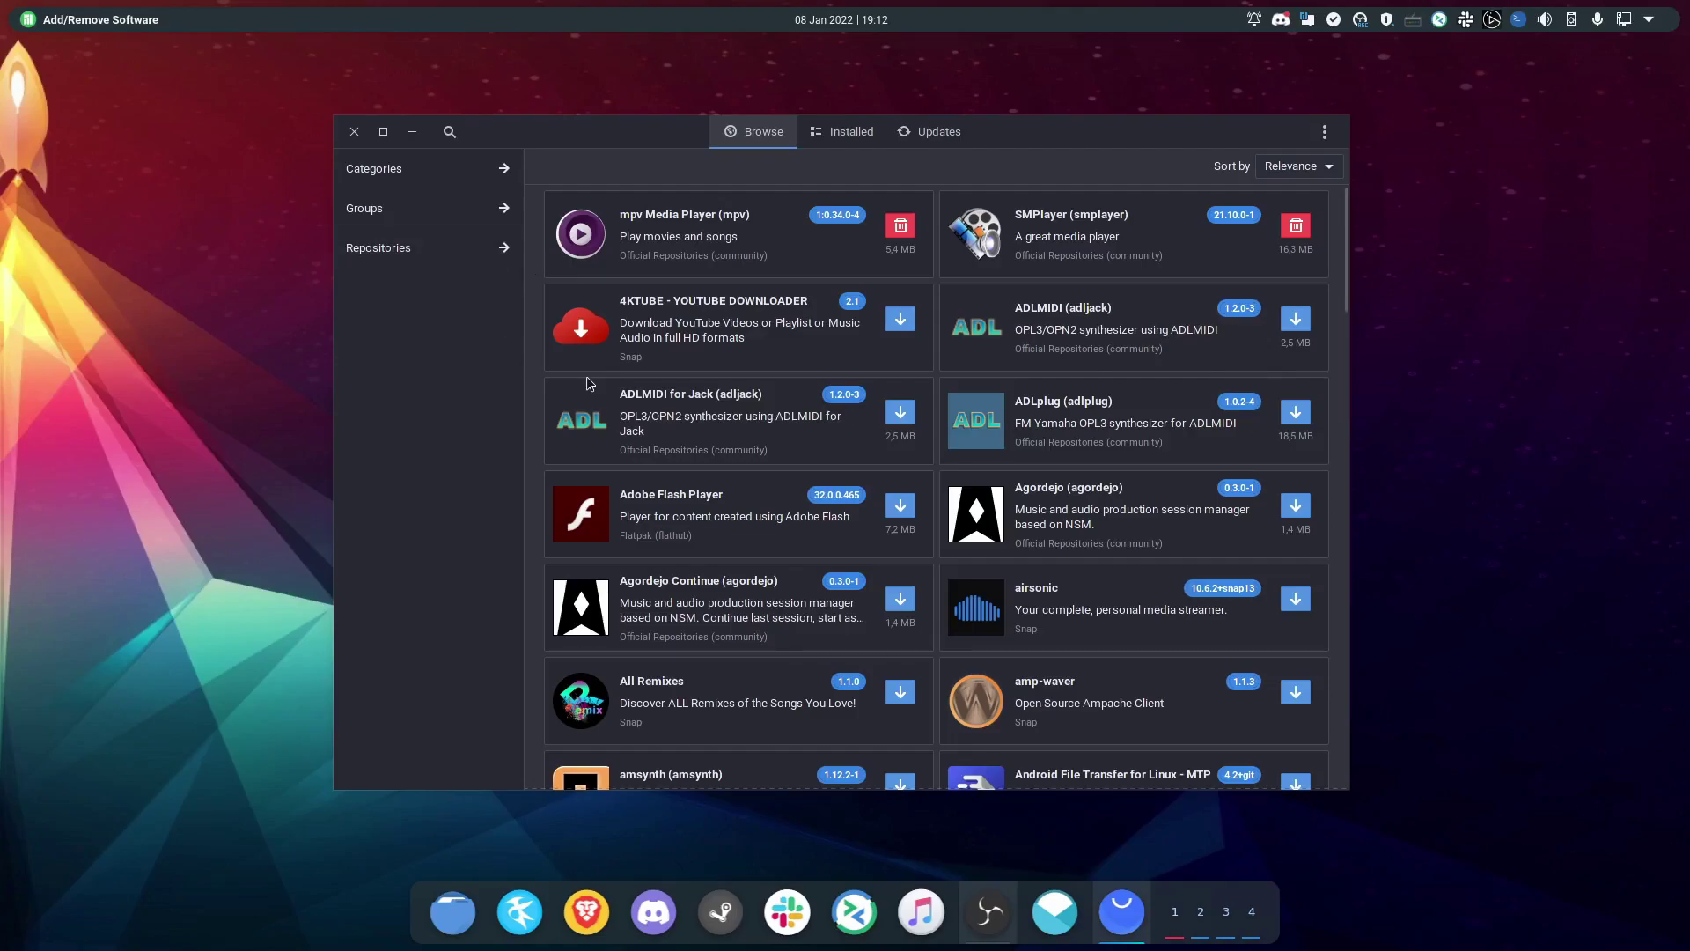
pyautogui.click(493, 168)
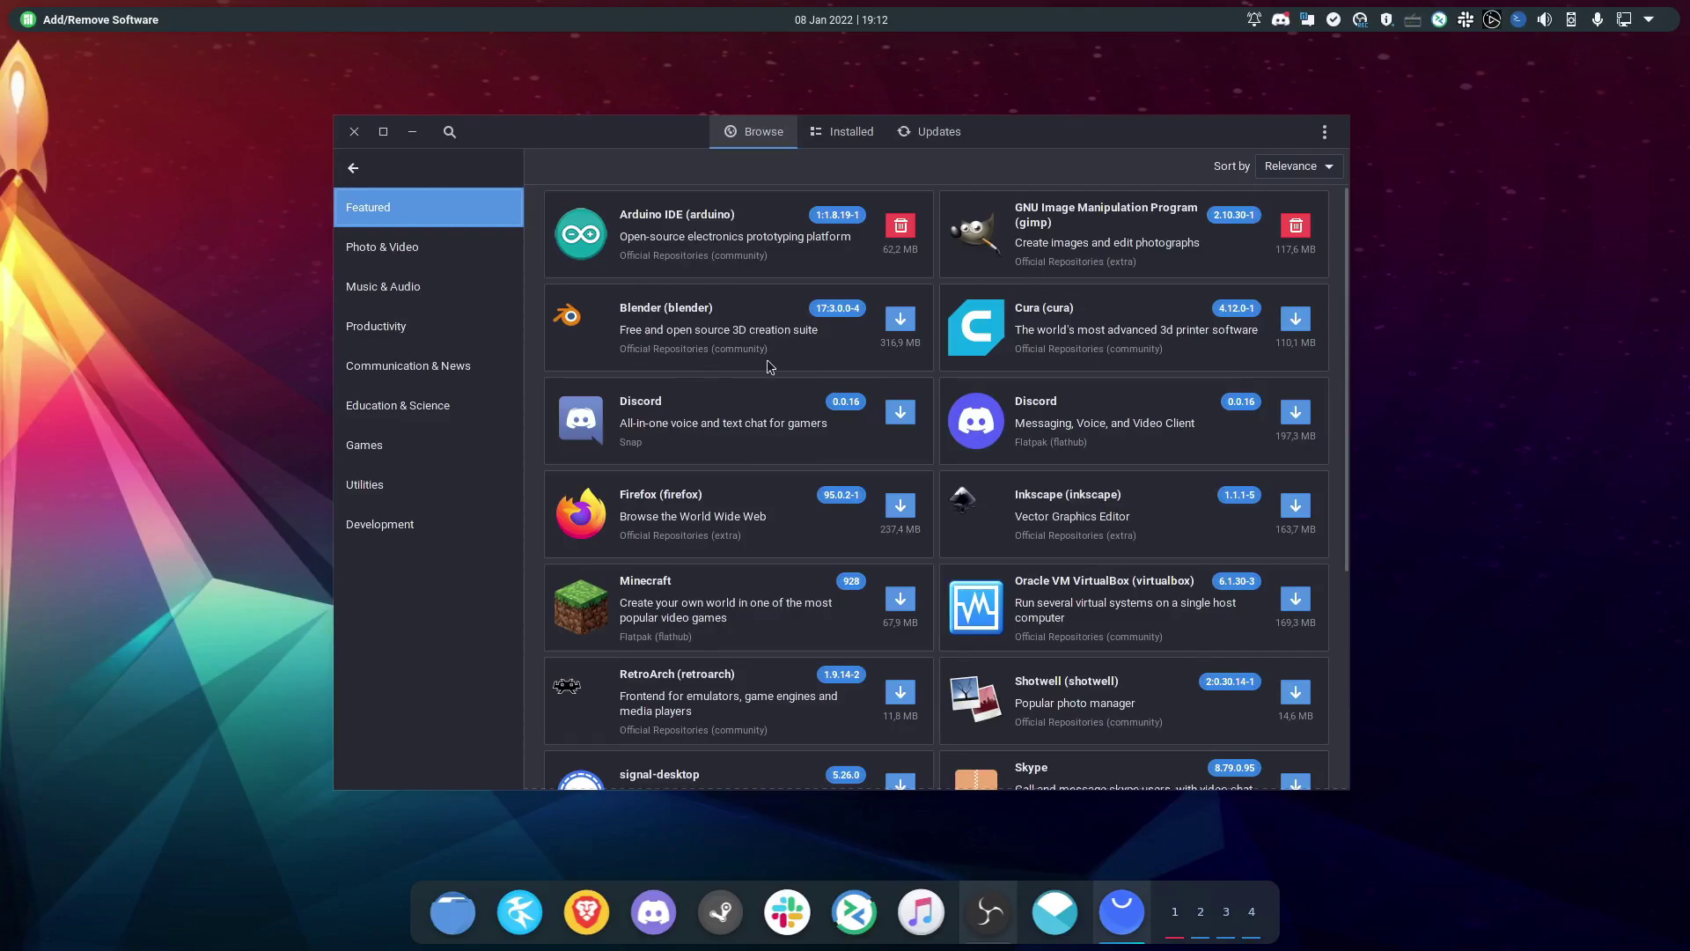
pyautogui.scroll(-2, 753, 403)
pyautogui.scroll(1, 631, 379)
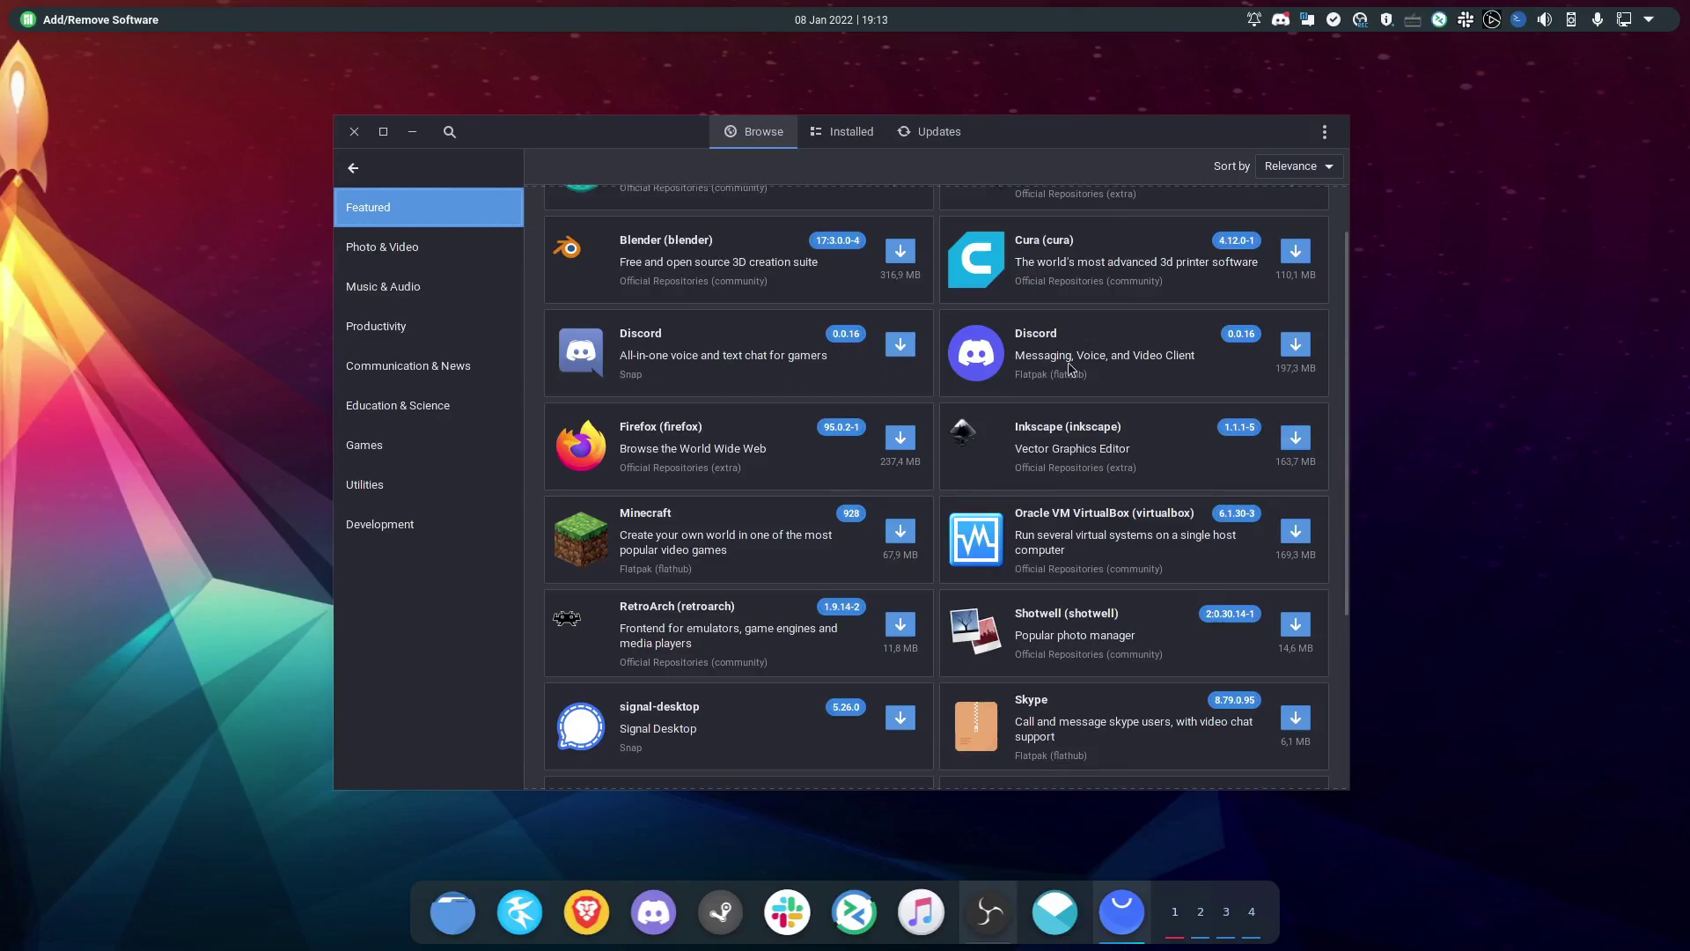
pyautogui.scroll(1, 730, 366)
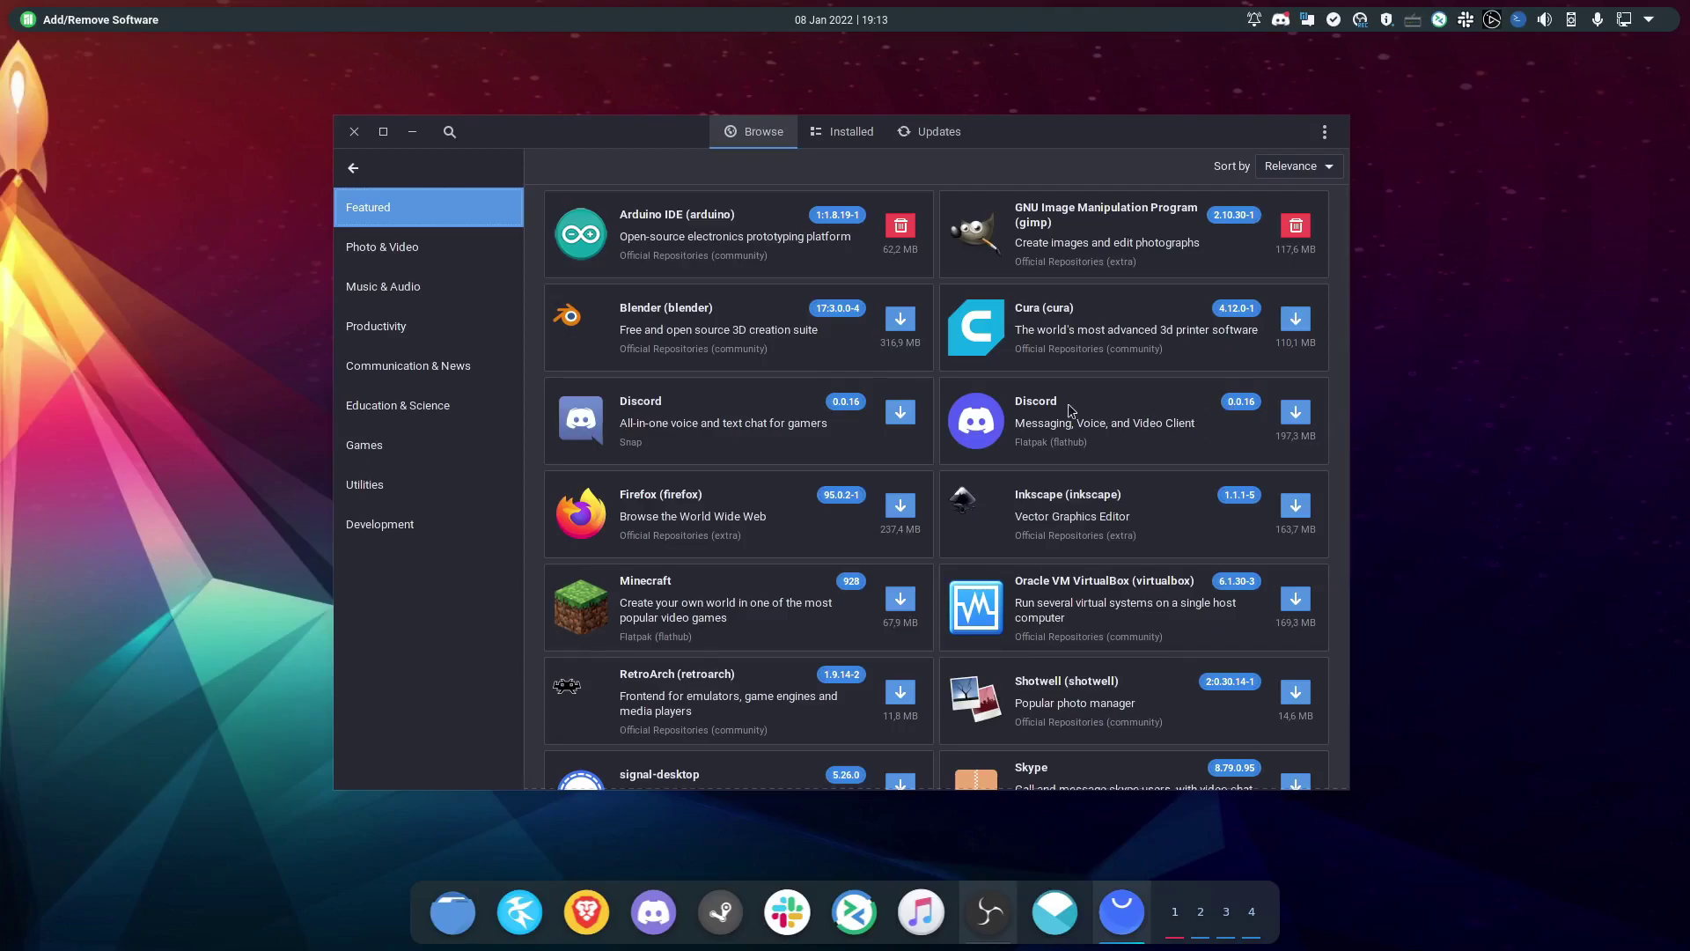
pyautogui.scroll(-5, 721, 424)
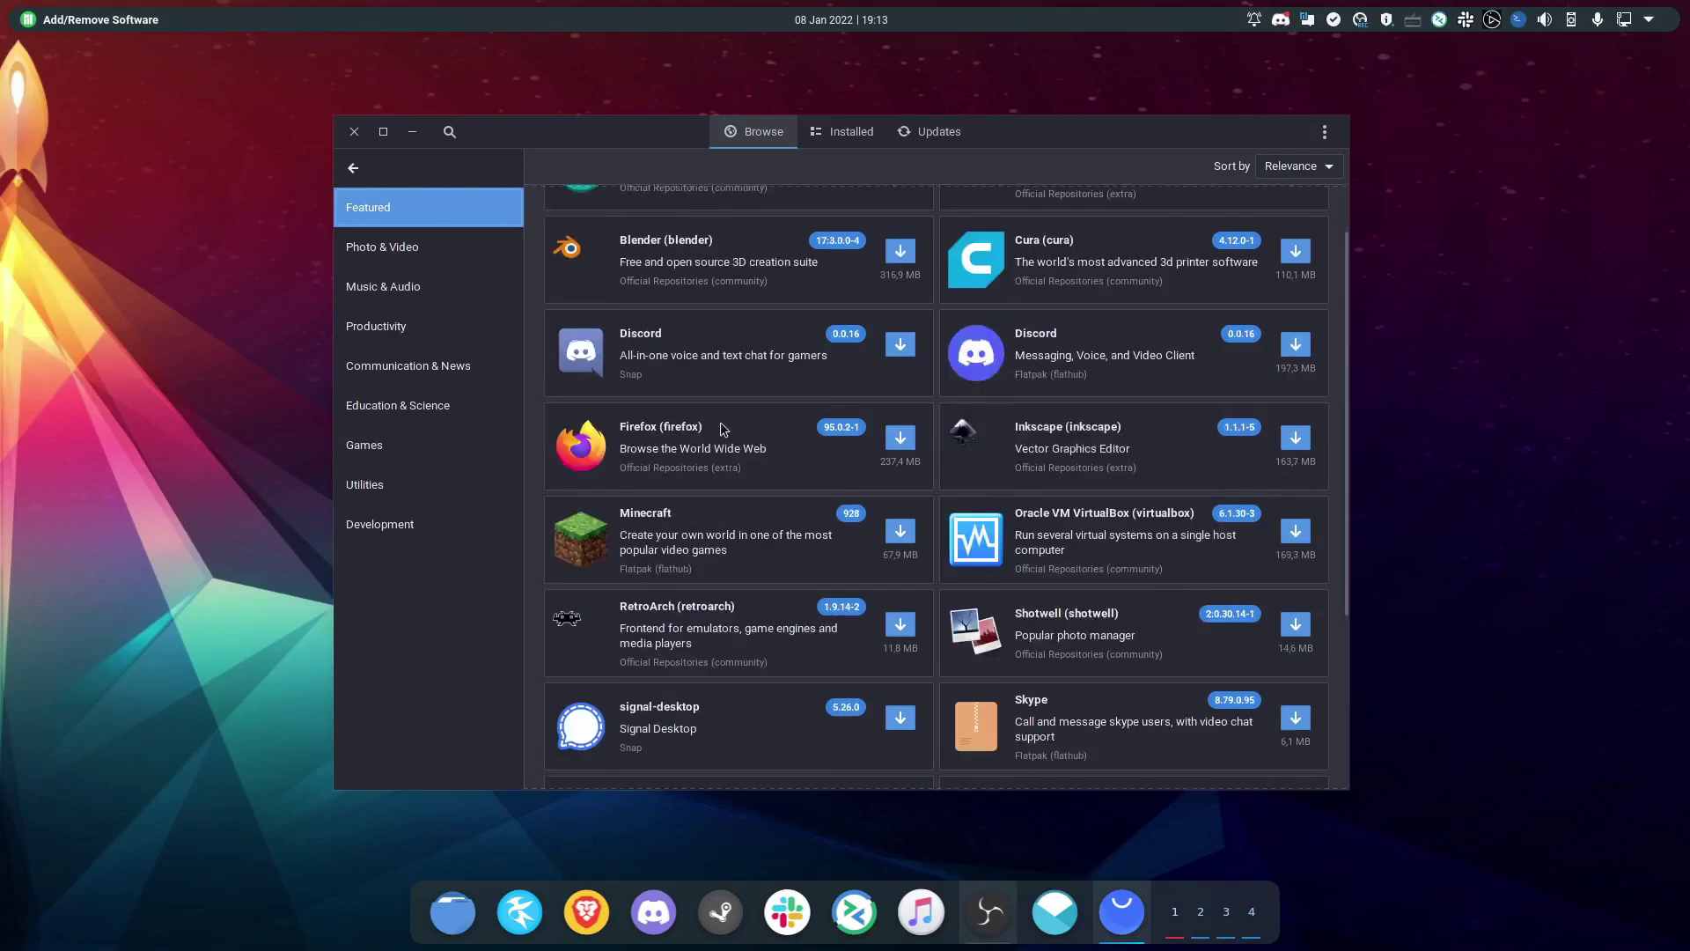
pyautogui.scroll(5, 720, 423)
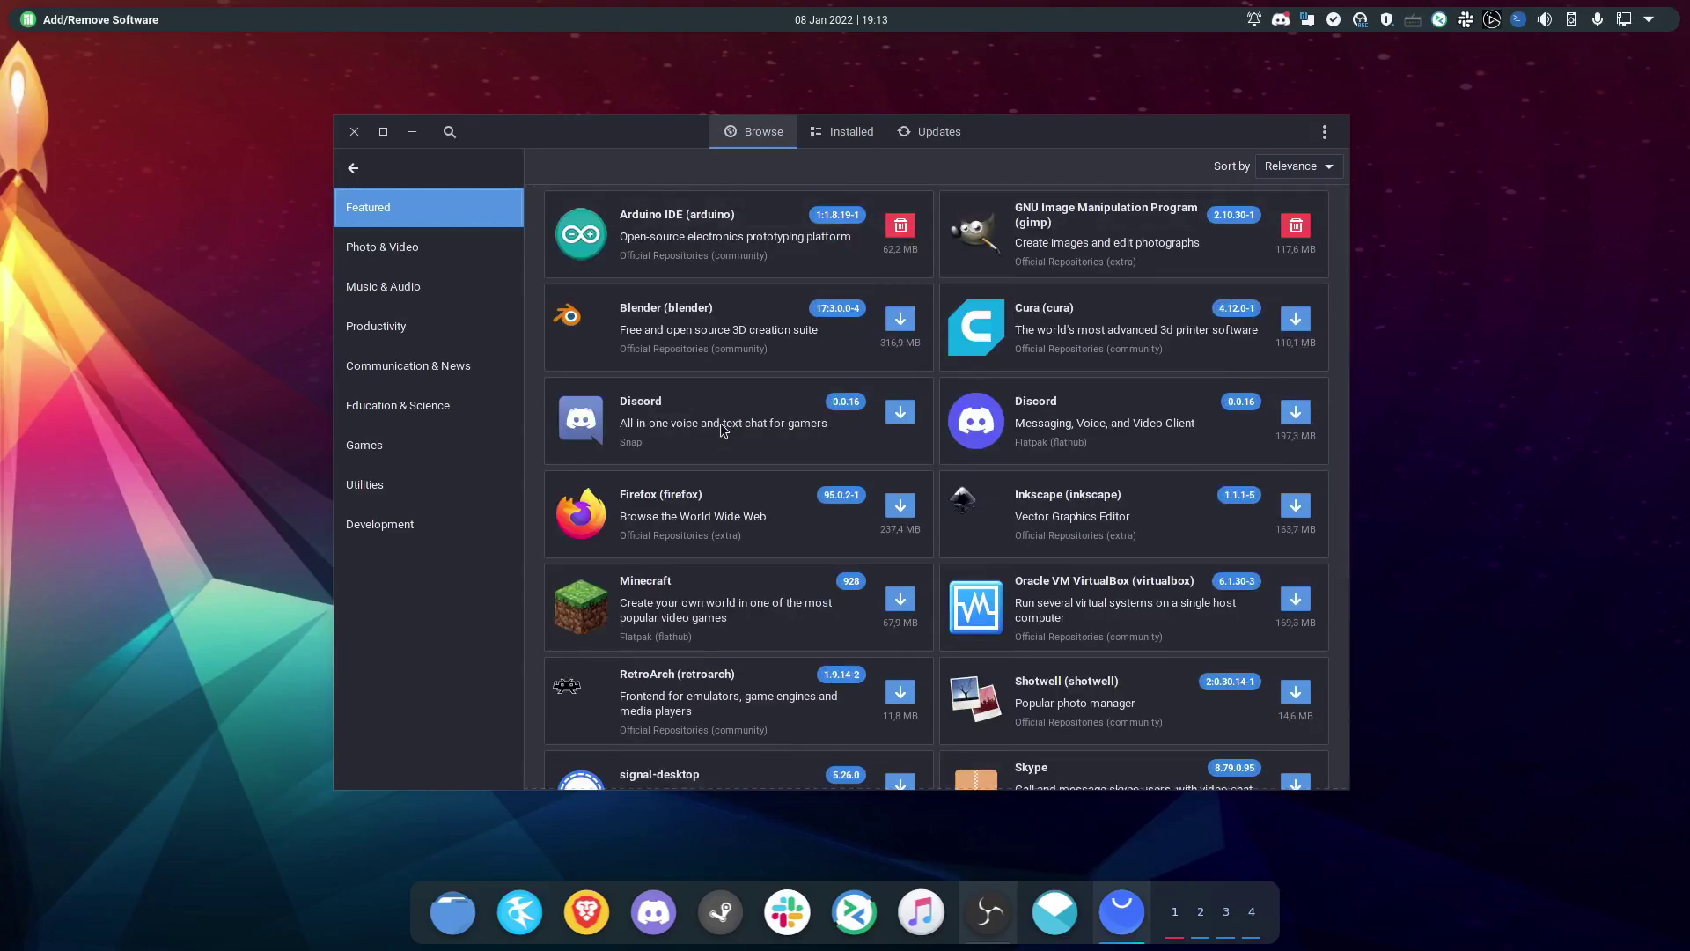
pyautogui.scroll(-3, 721, 427)
pyautogui.scroll(-1, 726, 439)
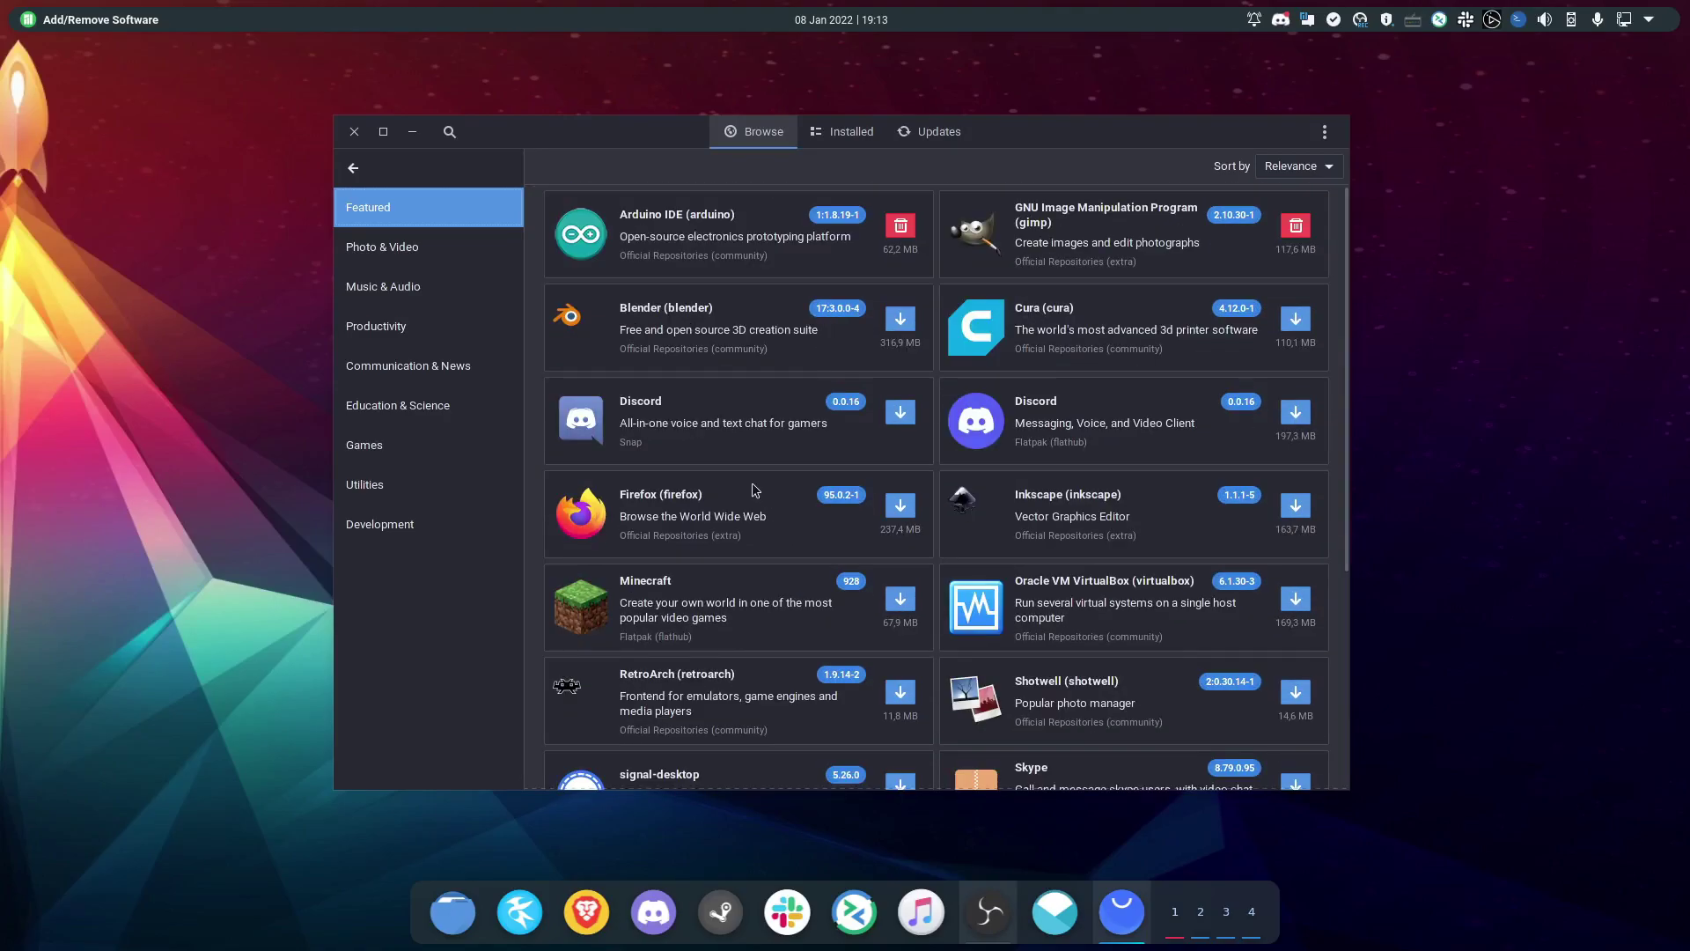
# - Search 'obs' again and accept the obs-studio suggestion from the dropdown
pyautogui.click(448, 132)
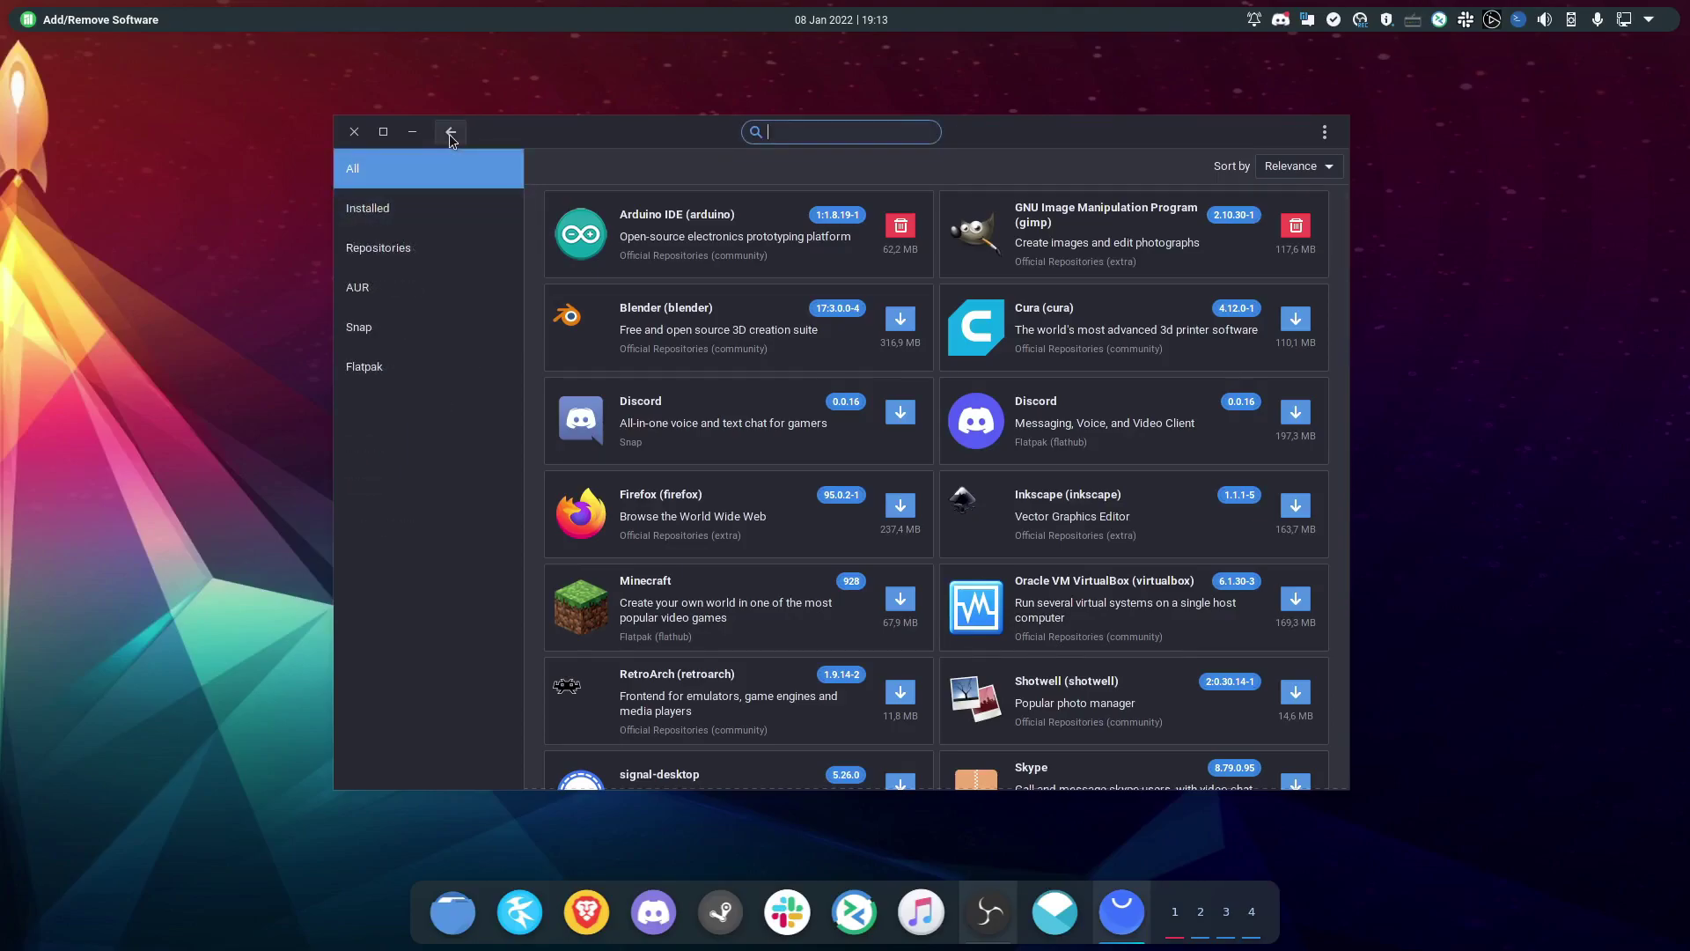
pyautogui.write('obs')
pyautogui.press('Down')
pyautogui.press('Return')
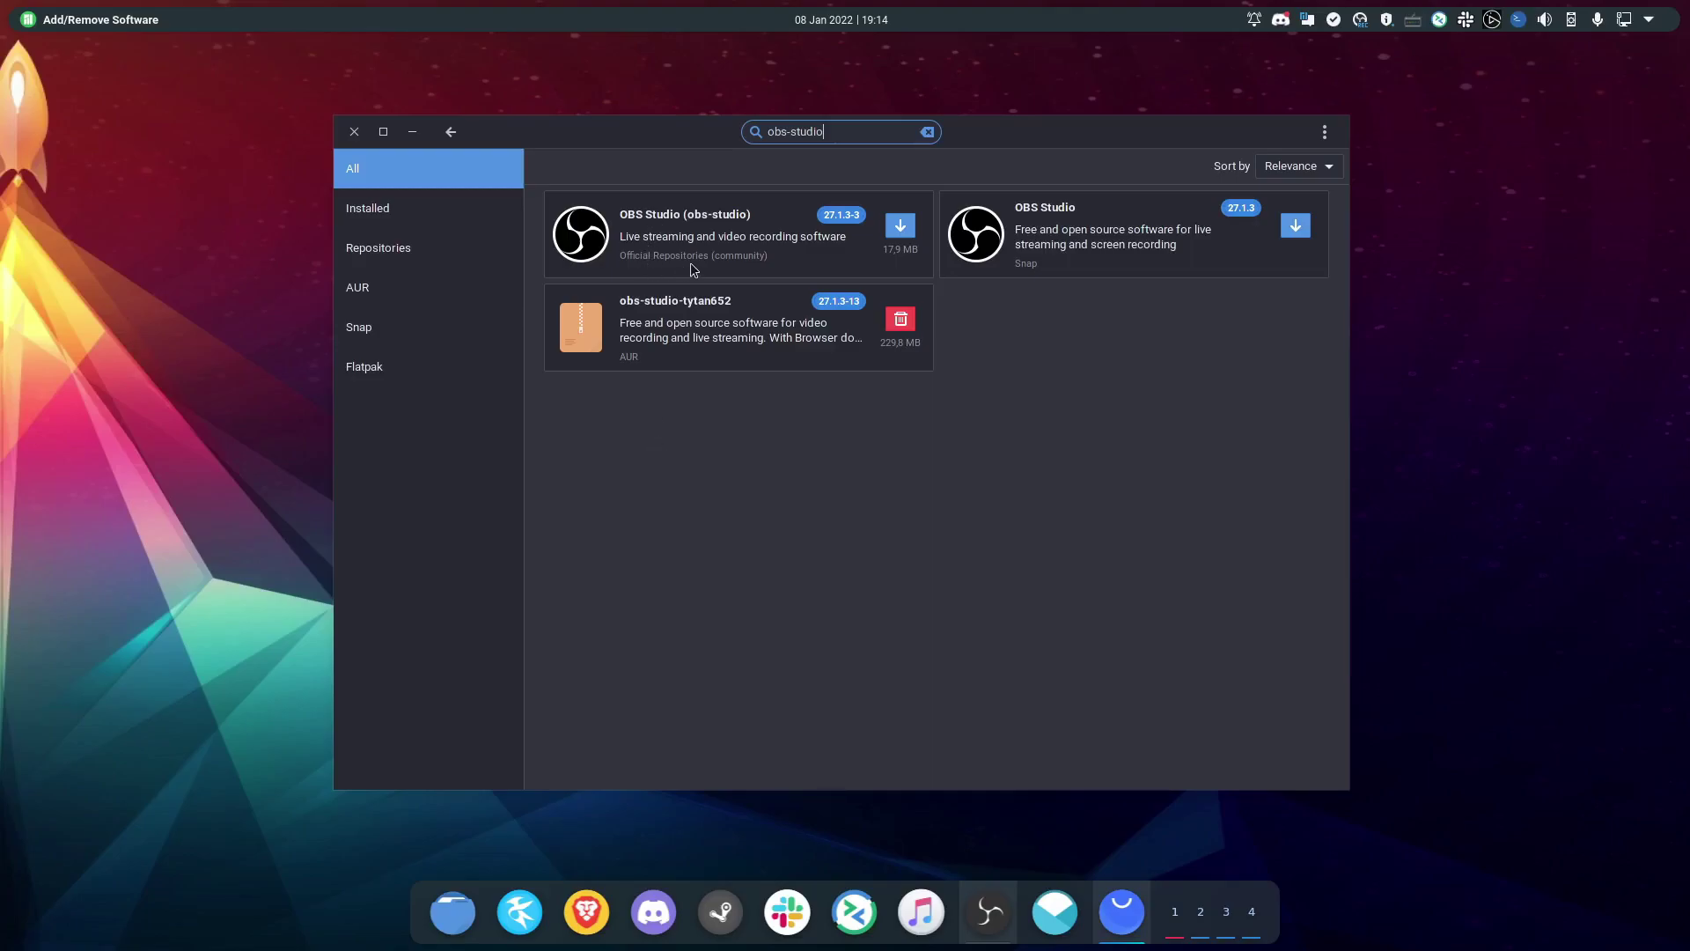
# - Replace the query with 'slack' and filter results to Repositories, then AUR
pyautogui.tripleClick(829, 134)
pyautogui.write('slack')
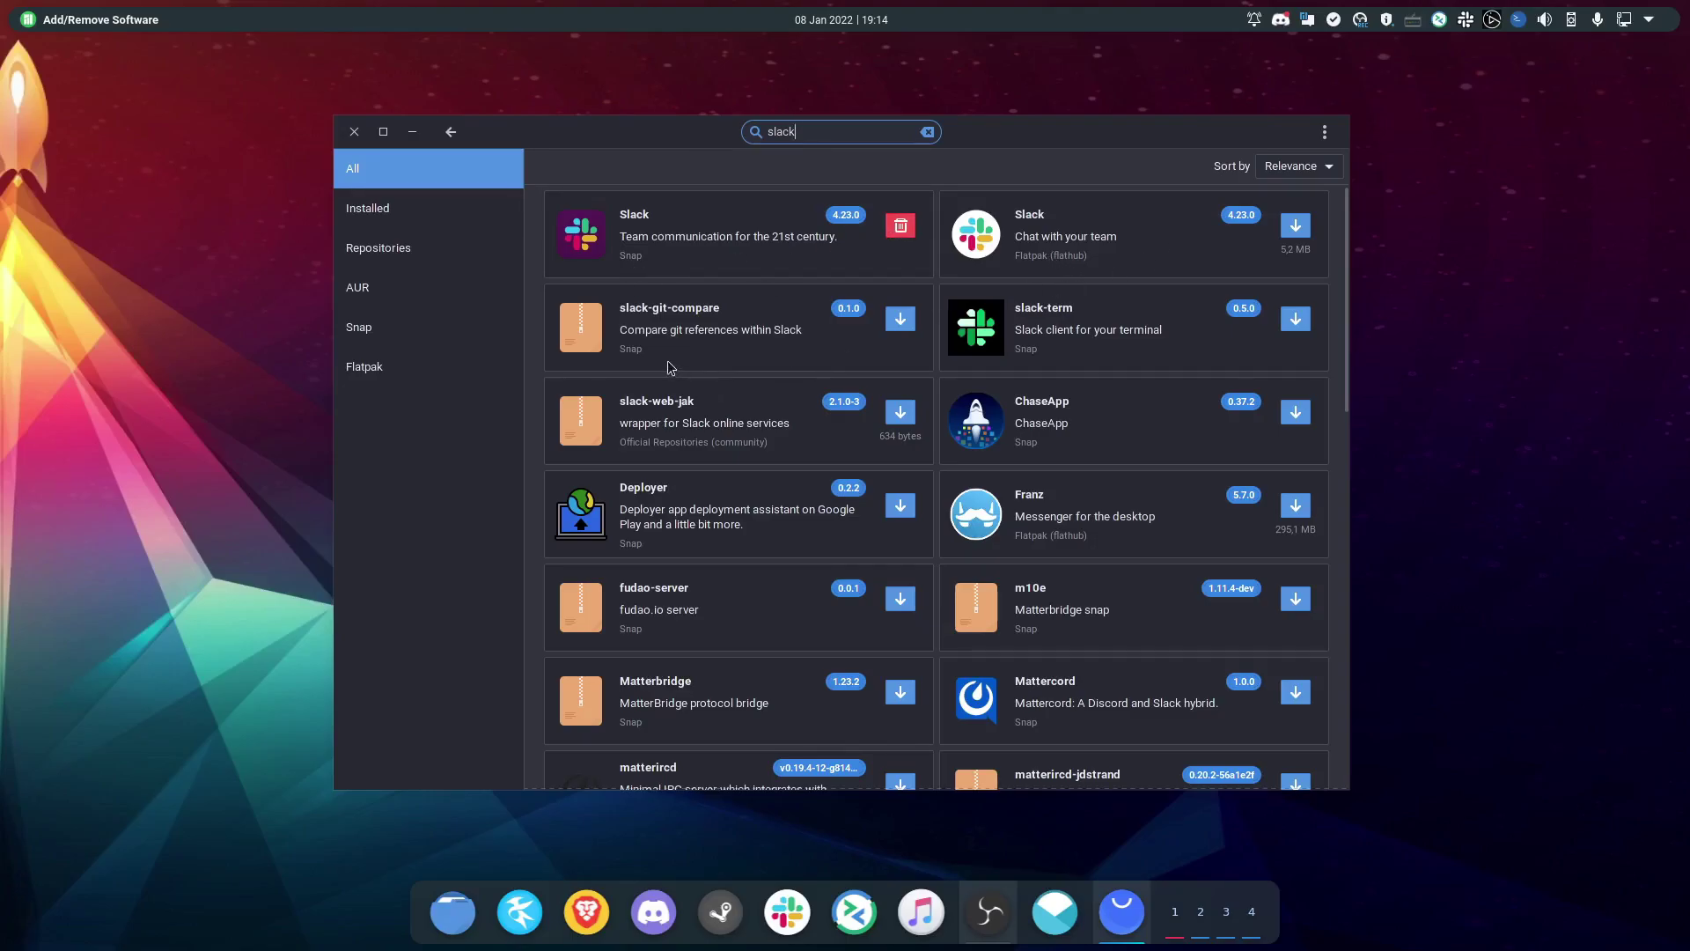
pyautogui.click(391, 242)
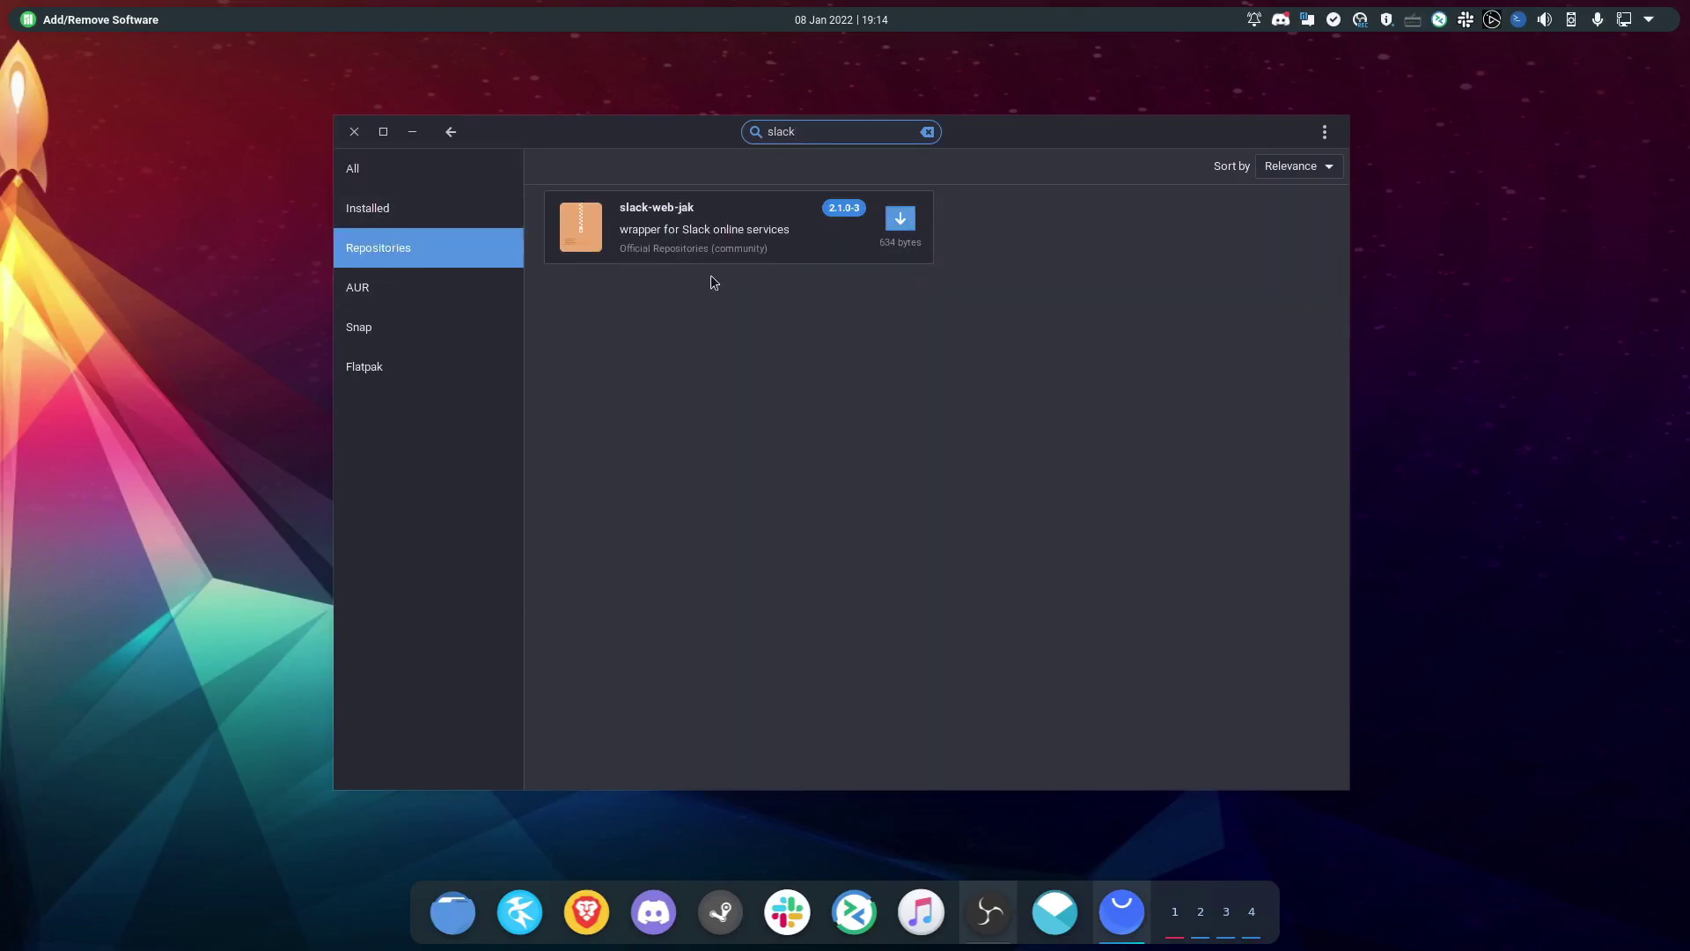
pyautogui.click(412, 283)
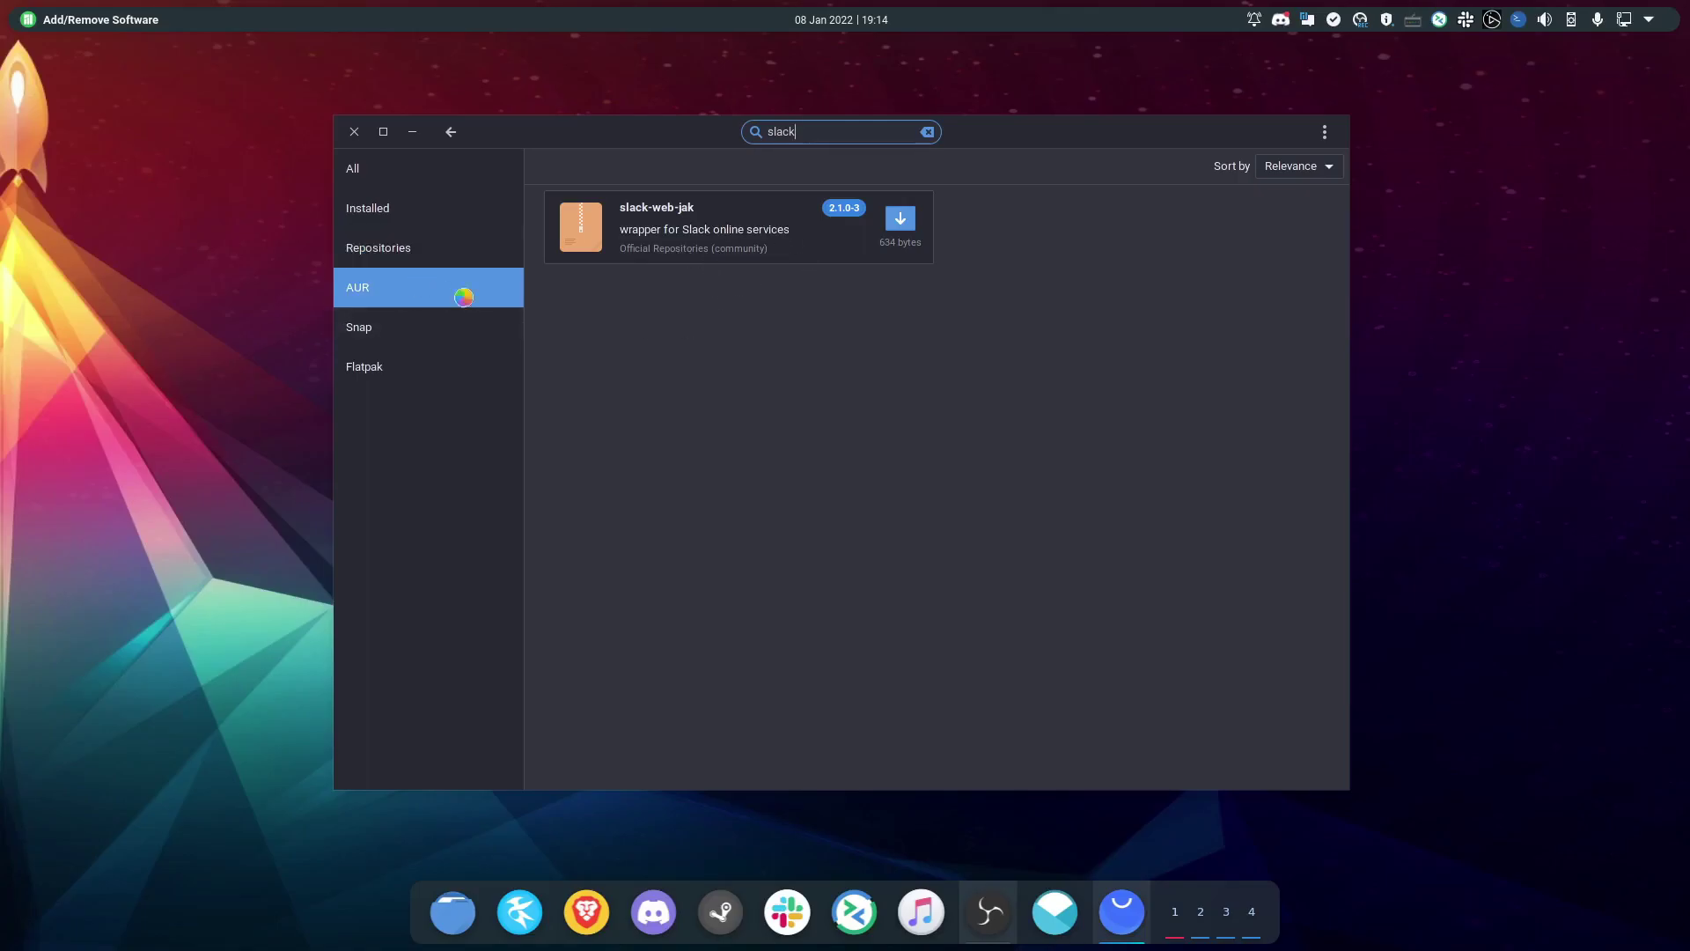
# - Scroll the AUR Slack results, show all sources again, and return to Browse
pyautogui.scroll(-5, 820, 352)
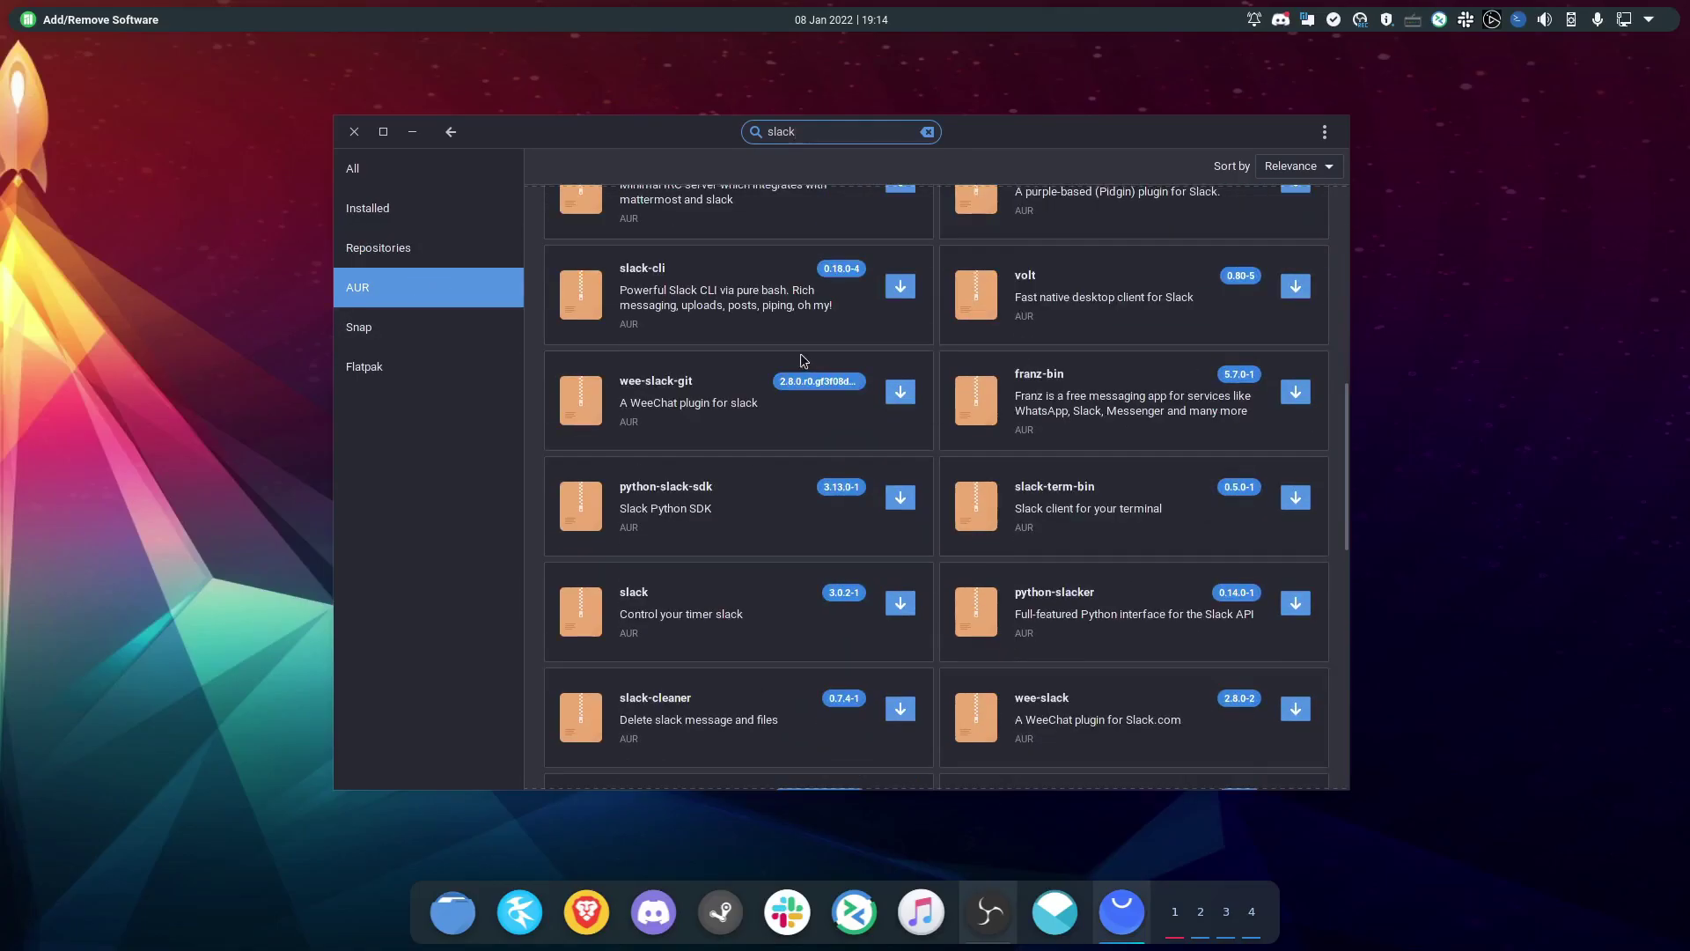
pyautogui.scroll(5, 802, 359)
pyautogui.click(409, 180)
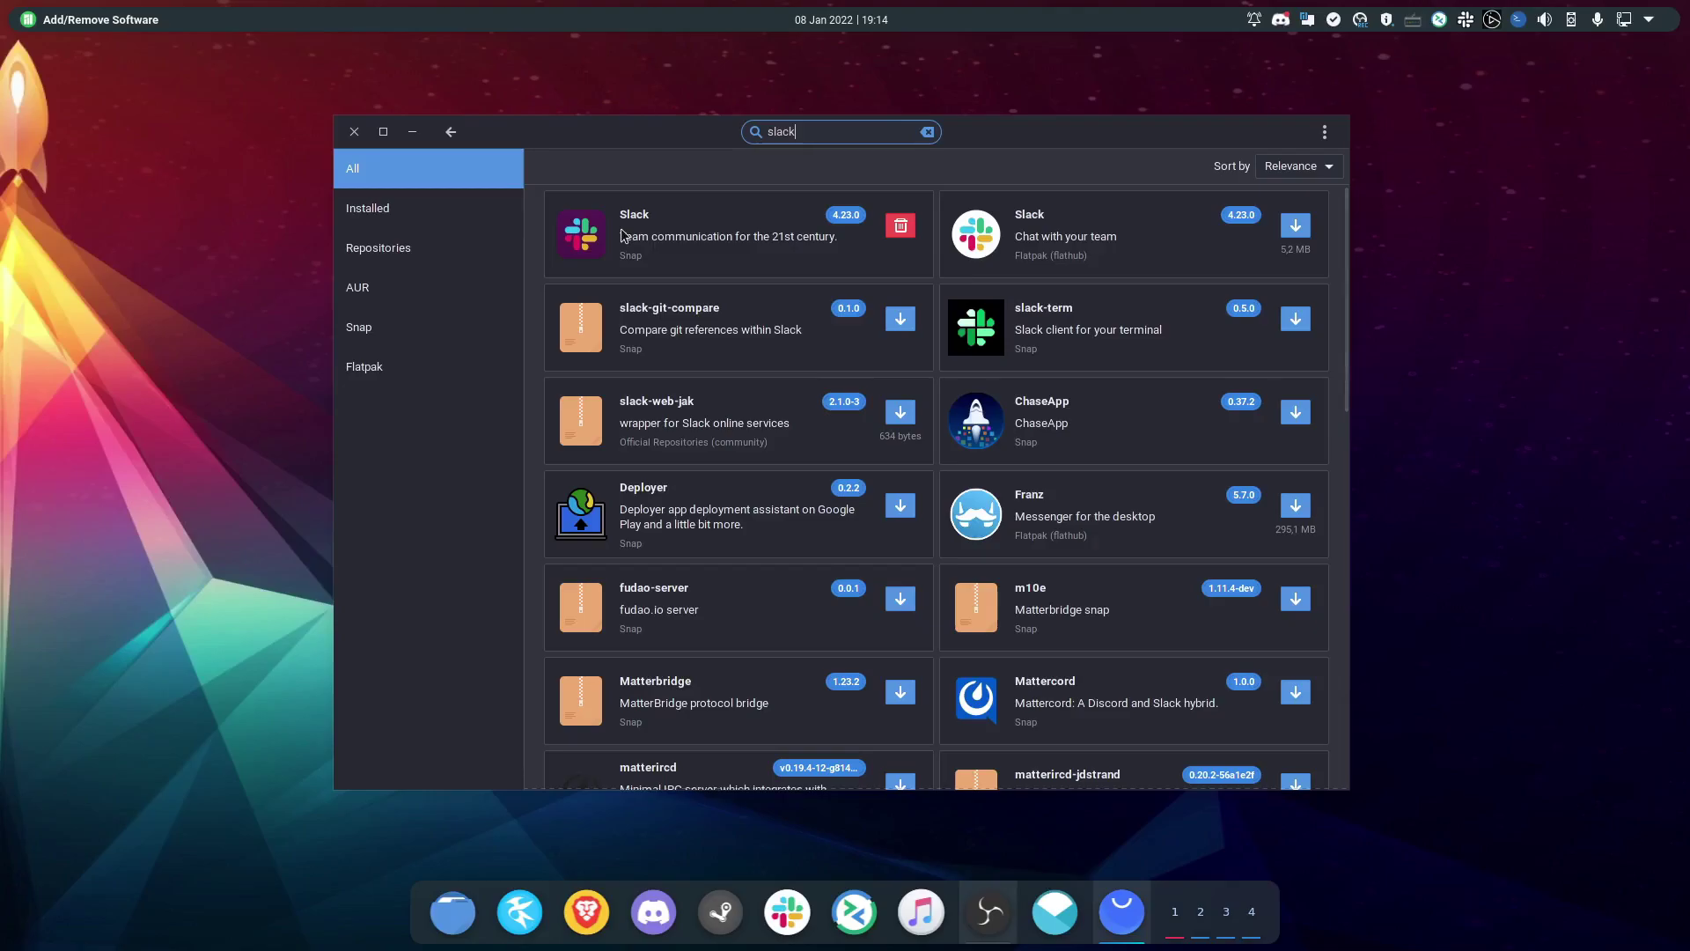
pyautogui.click(451, 131)
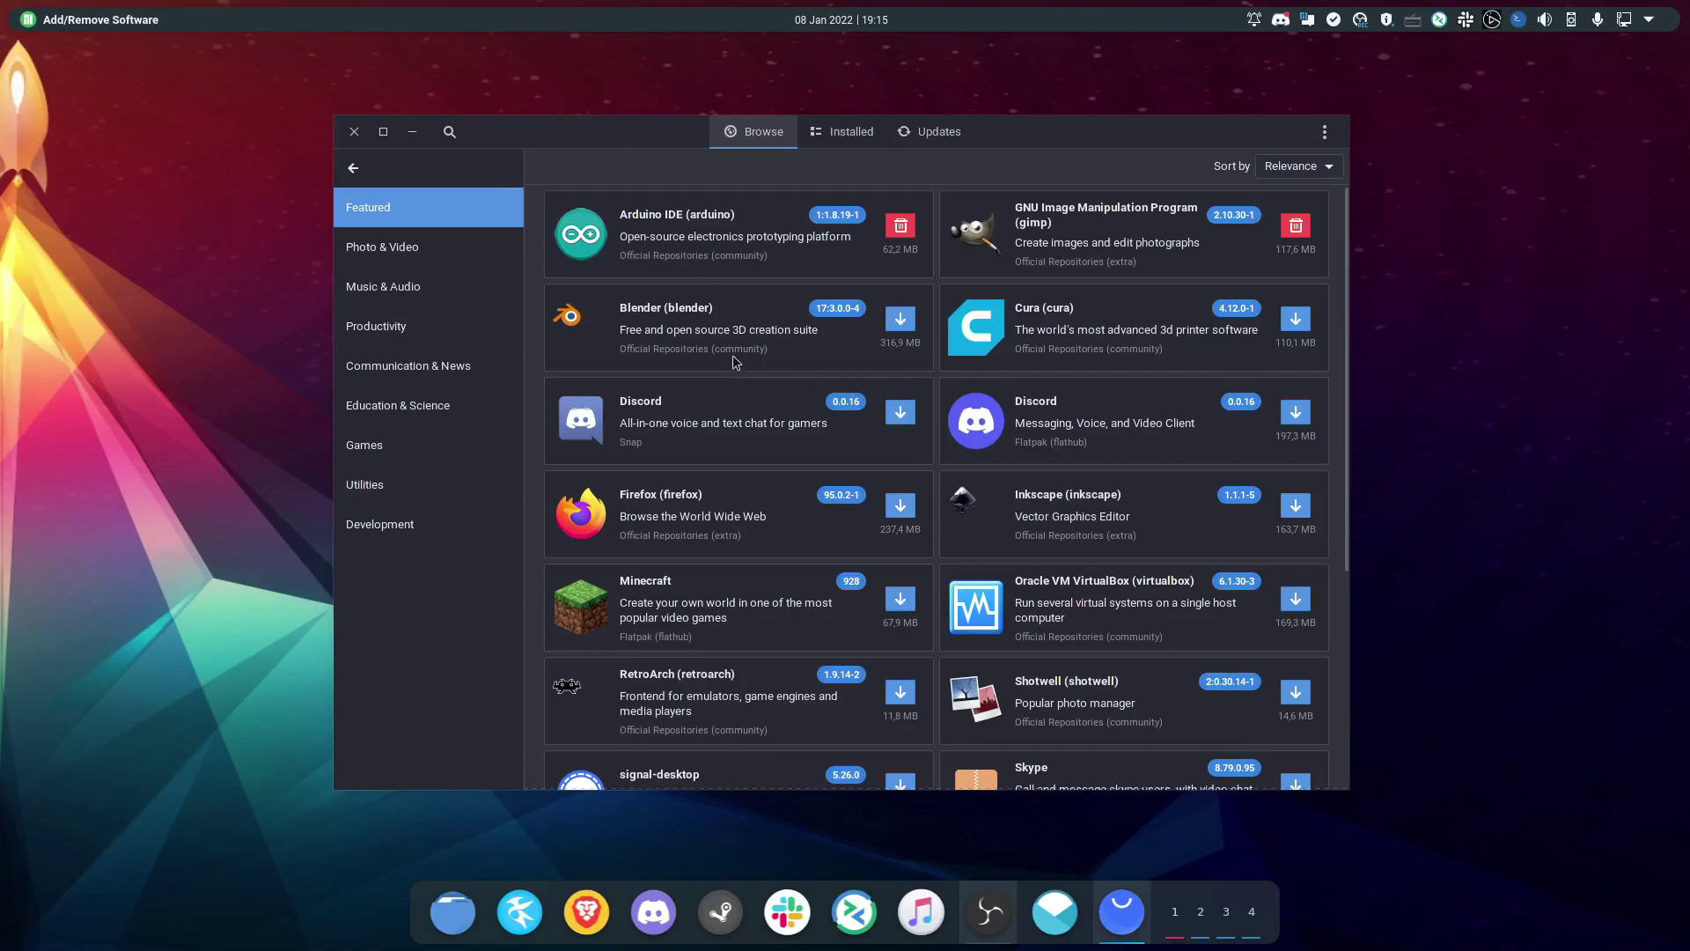
# - Scroll through the Productivity category's apps, then go back to the main groupings
pyautogui.click(392, 336)
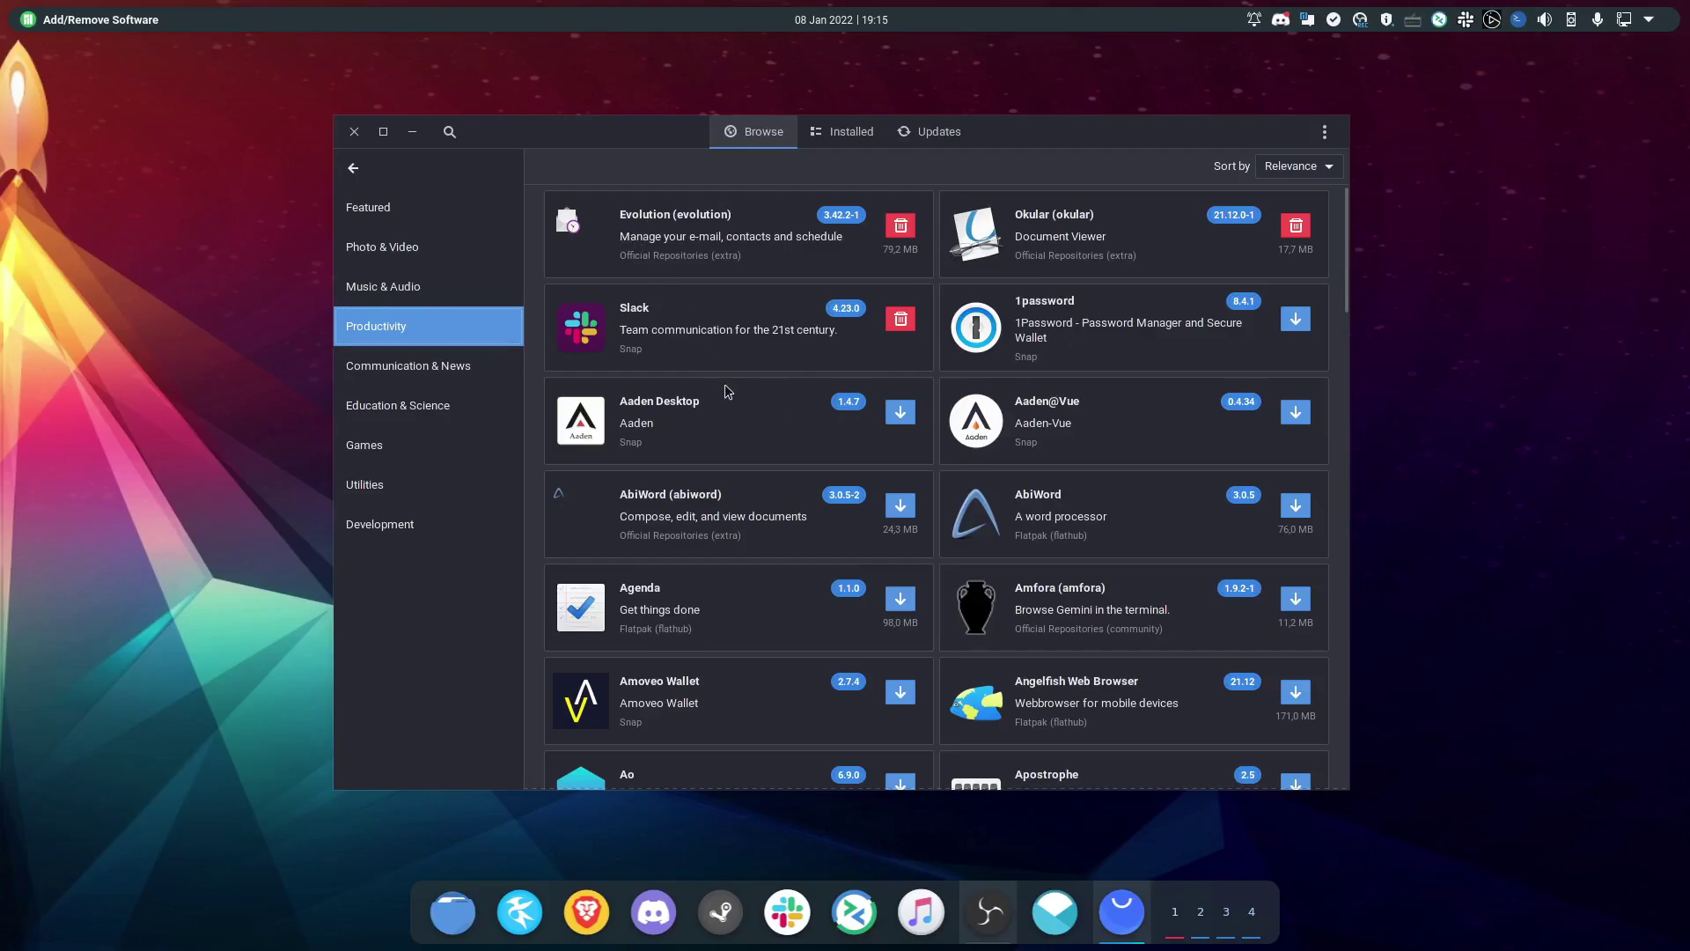
pyautogui.scroll(-3, 727, 390)
pyautogui.scroll(-7, 727, 390)
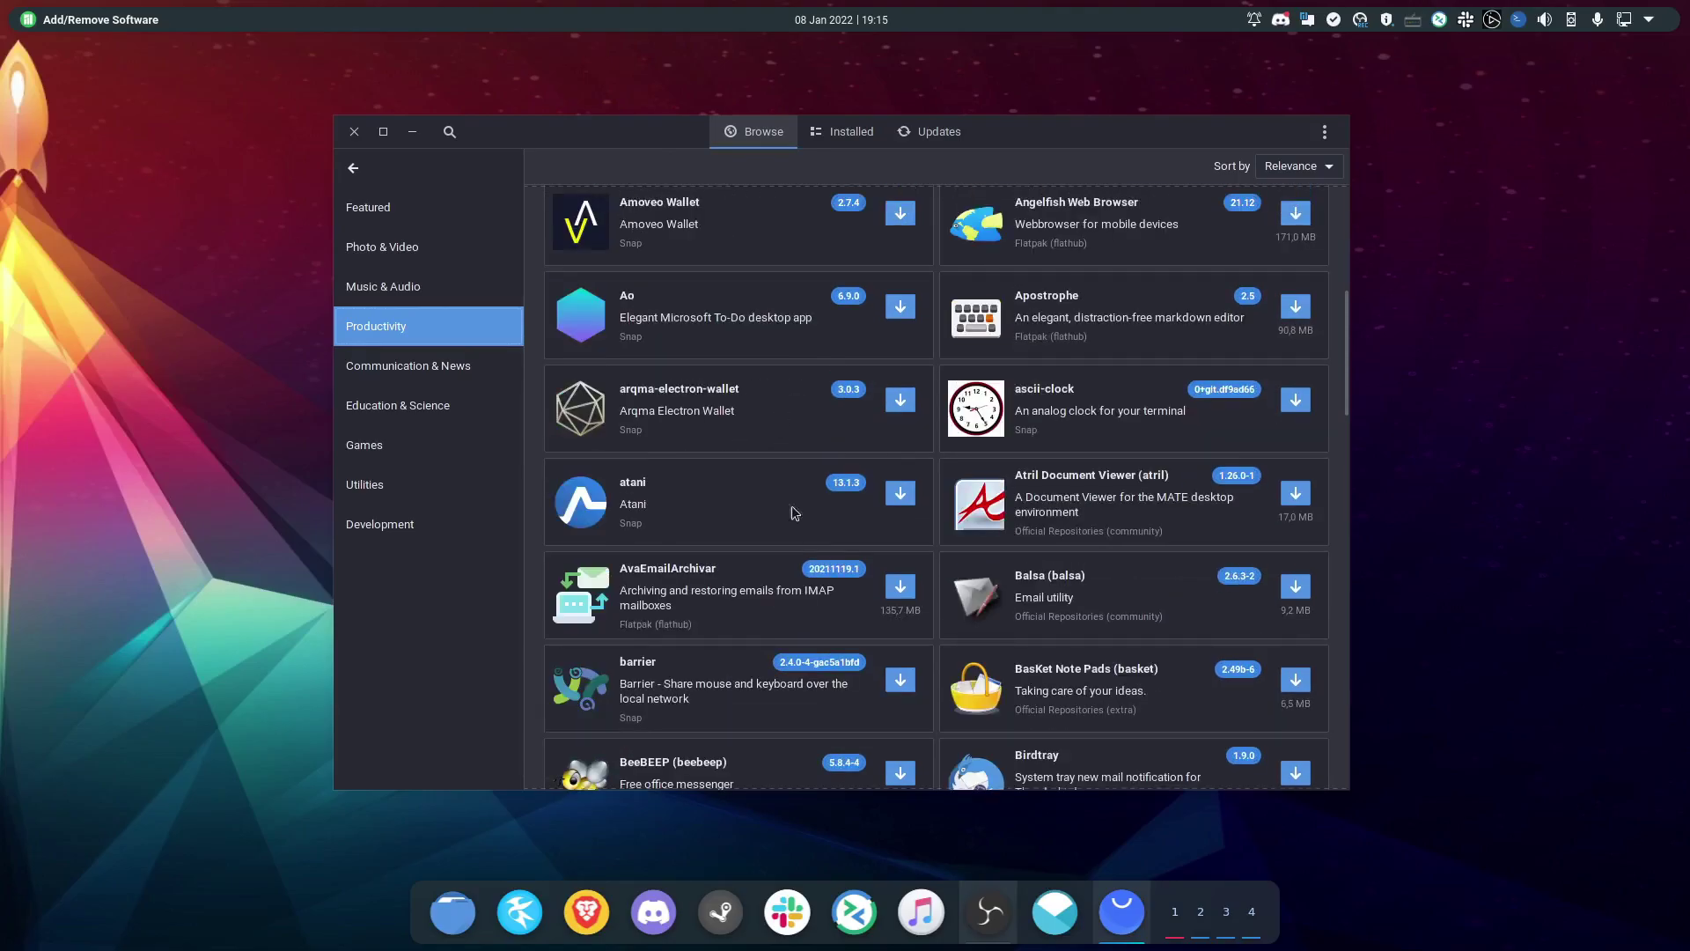
pyautogui.scroll(-3, 719, 553)
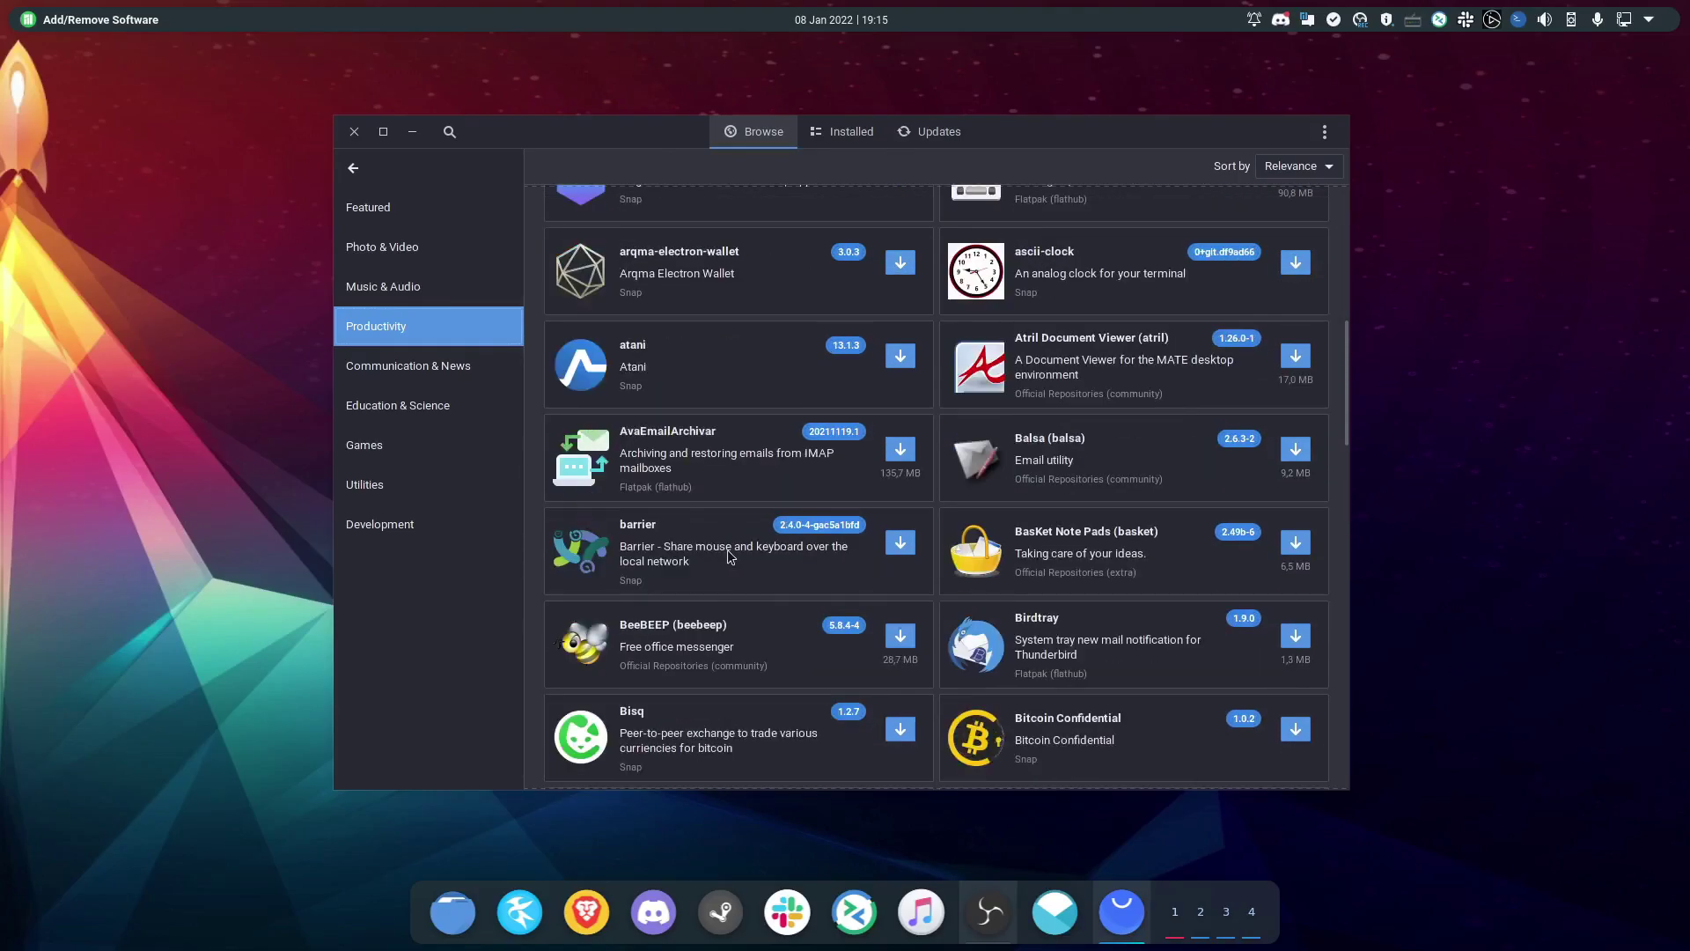
pyautogui.scroll(-10, 727, 551)
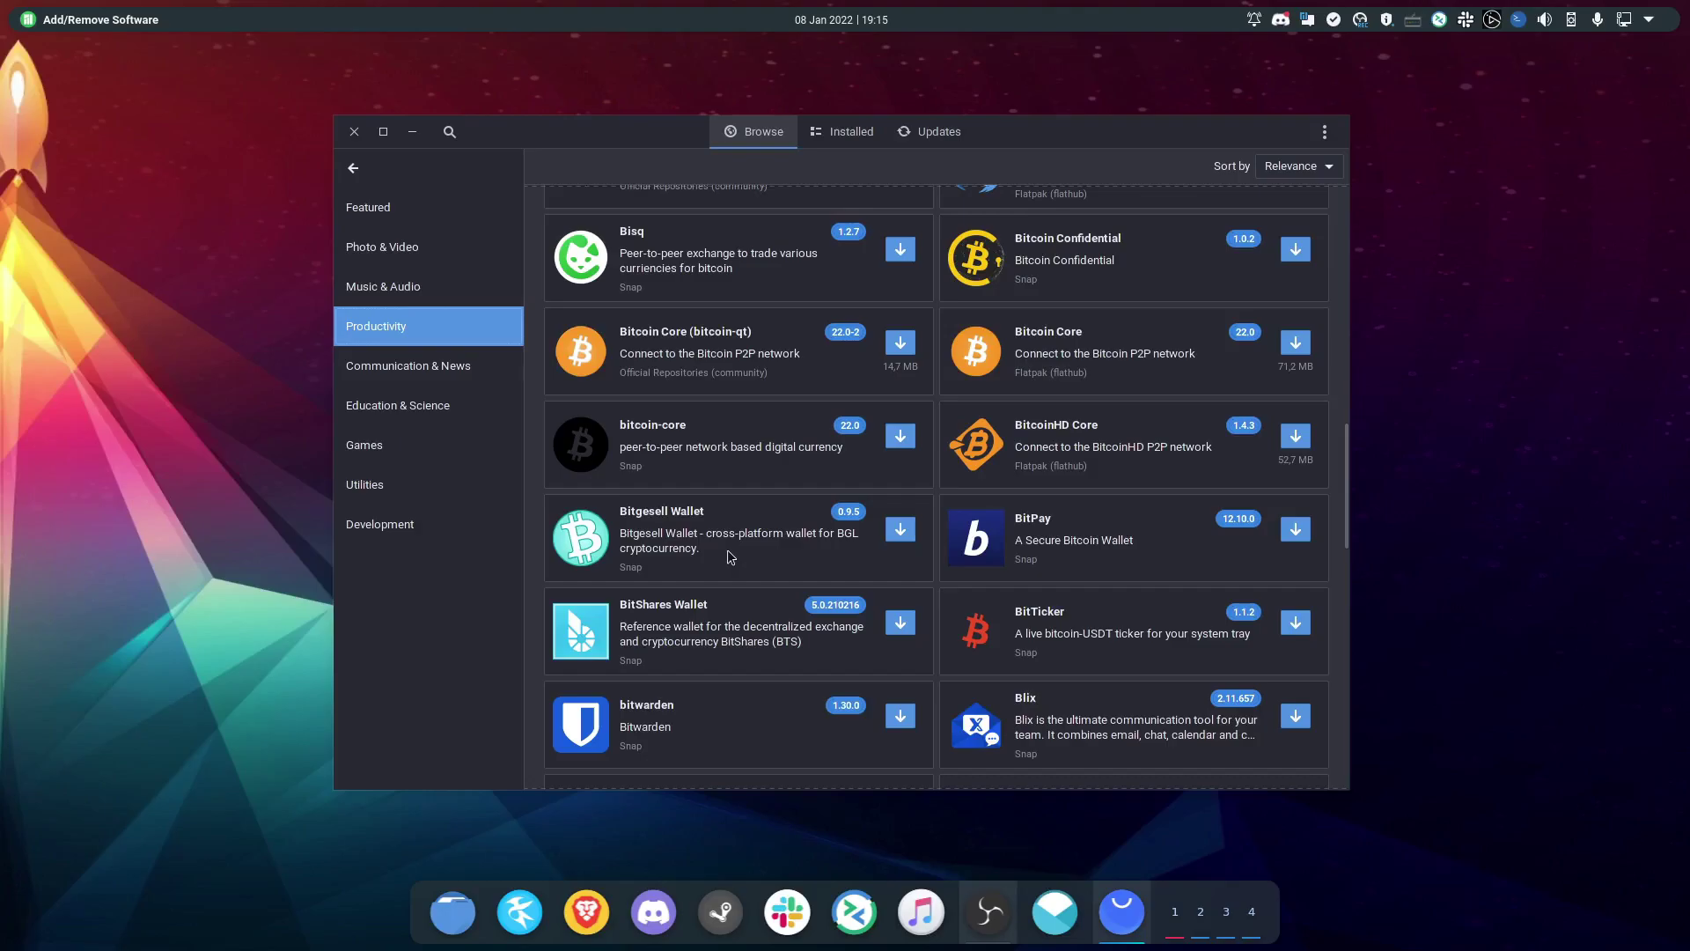
pyautogui.scroll(-4, 727, 551)
pyautogui.scroll(14, 727, 551)
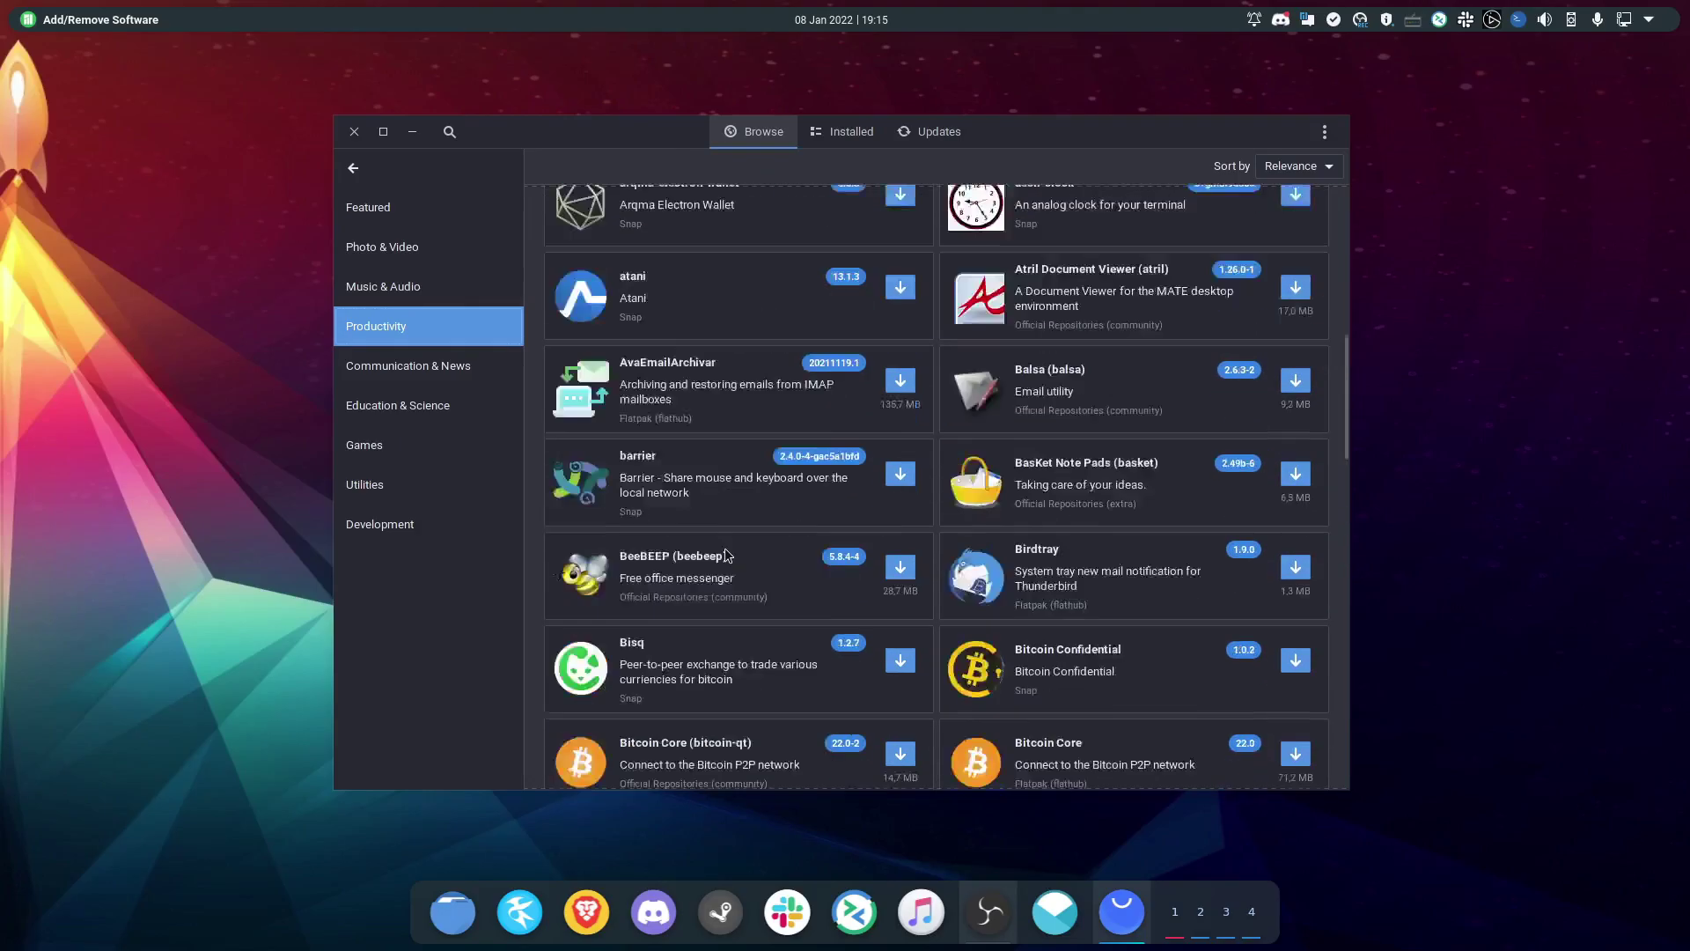
pyautogui.scroll(15, 725, 550)
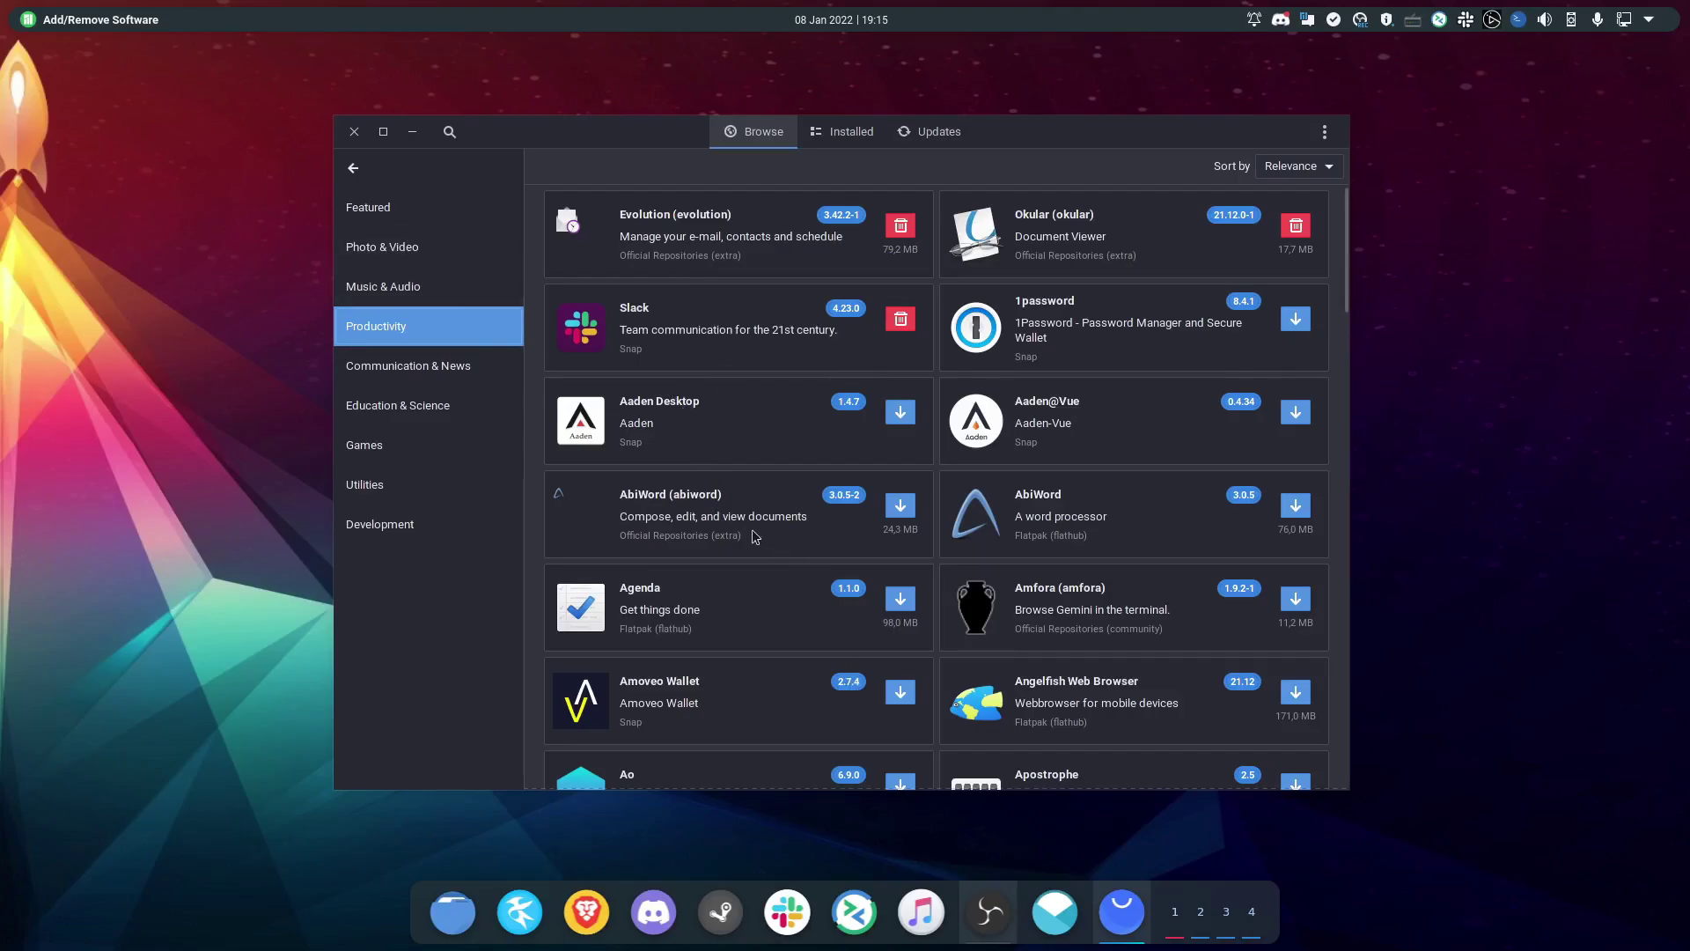
pyautogui.click(354, 171)
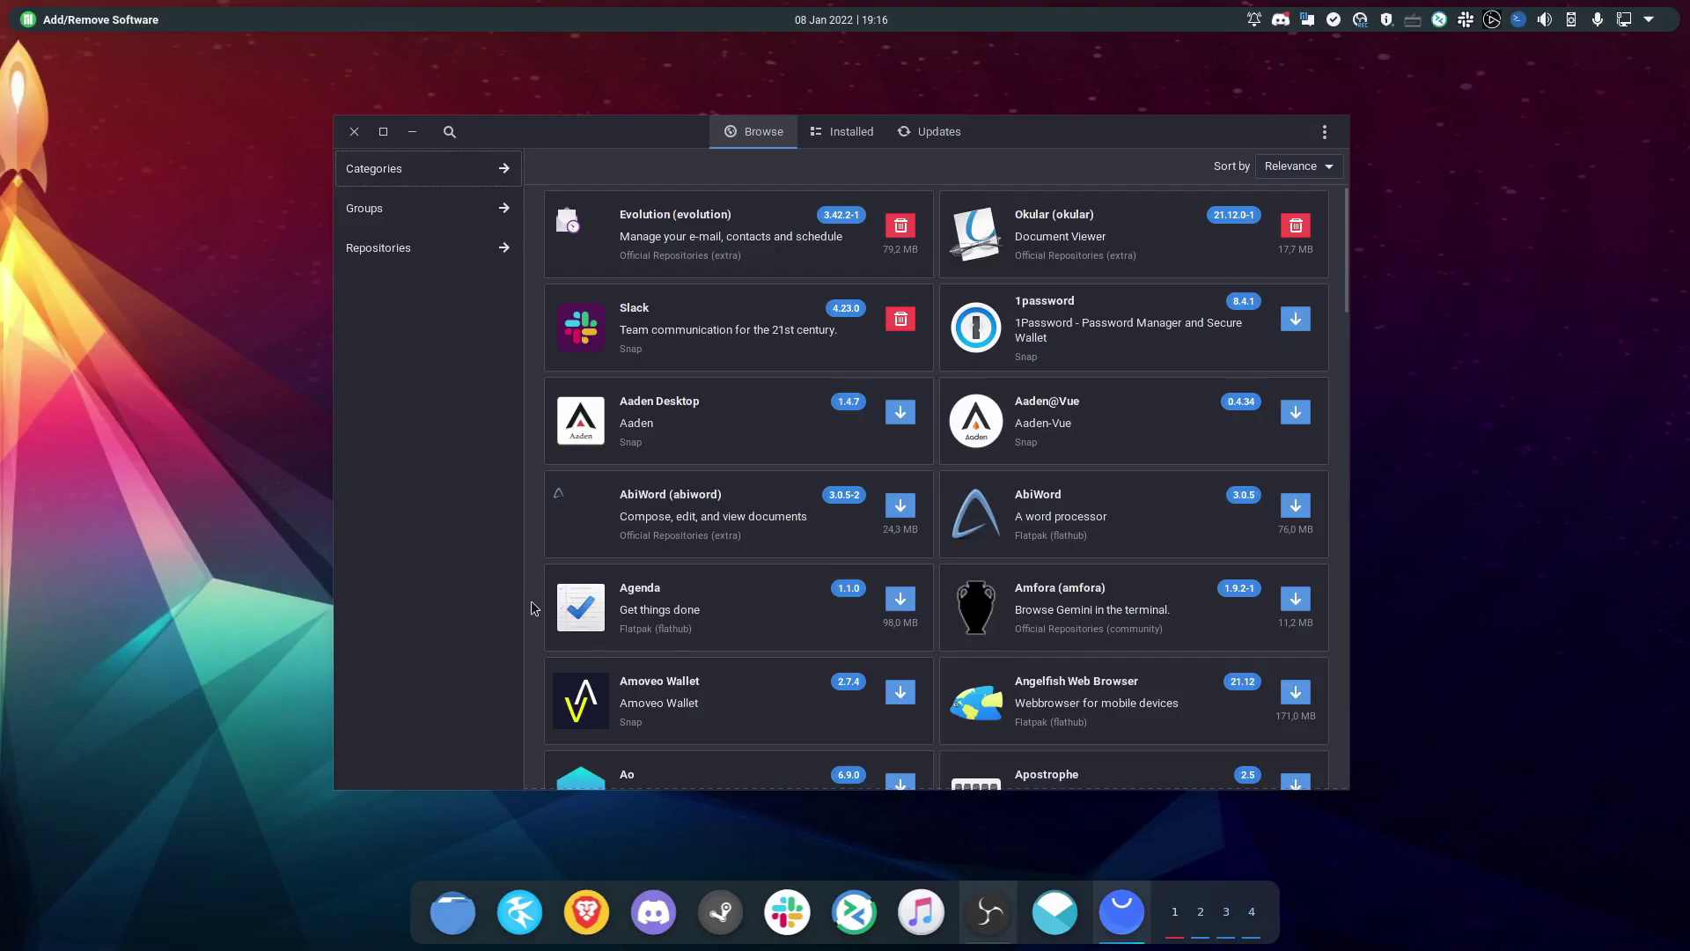
# - Search for 'steam' and view its results under Installed, Repositories, AUR, Snap, Flatpak, then All
pyautogui.click(449, 132)
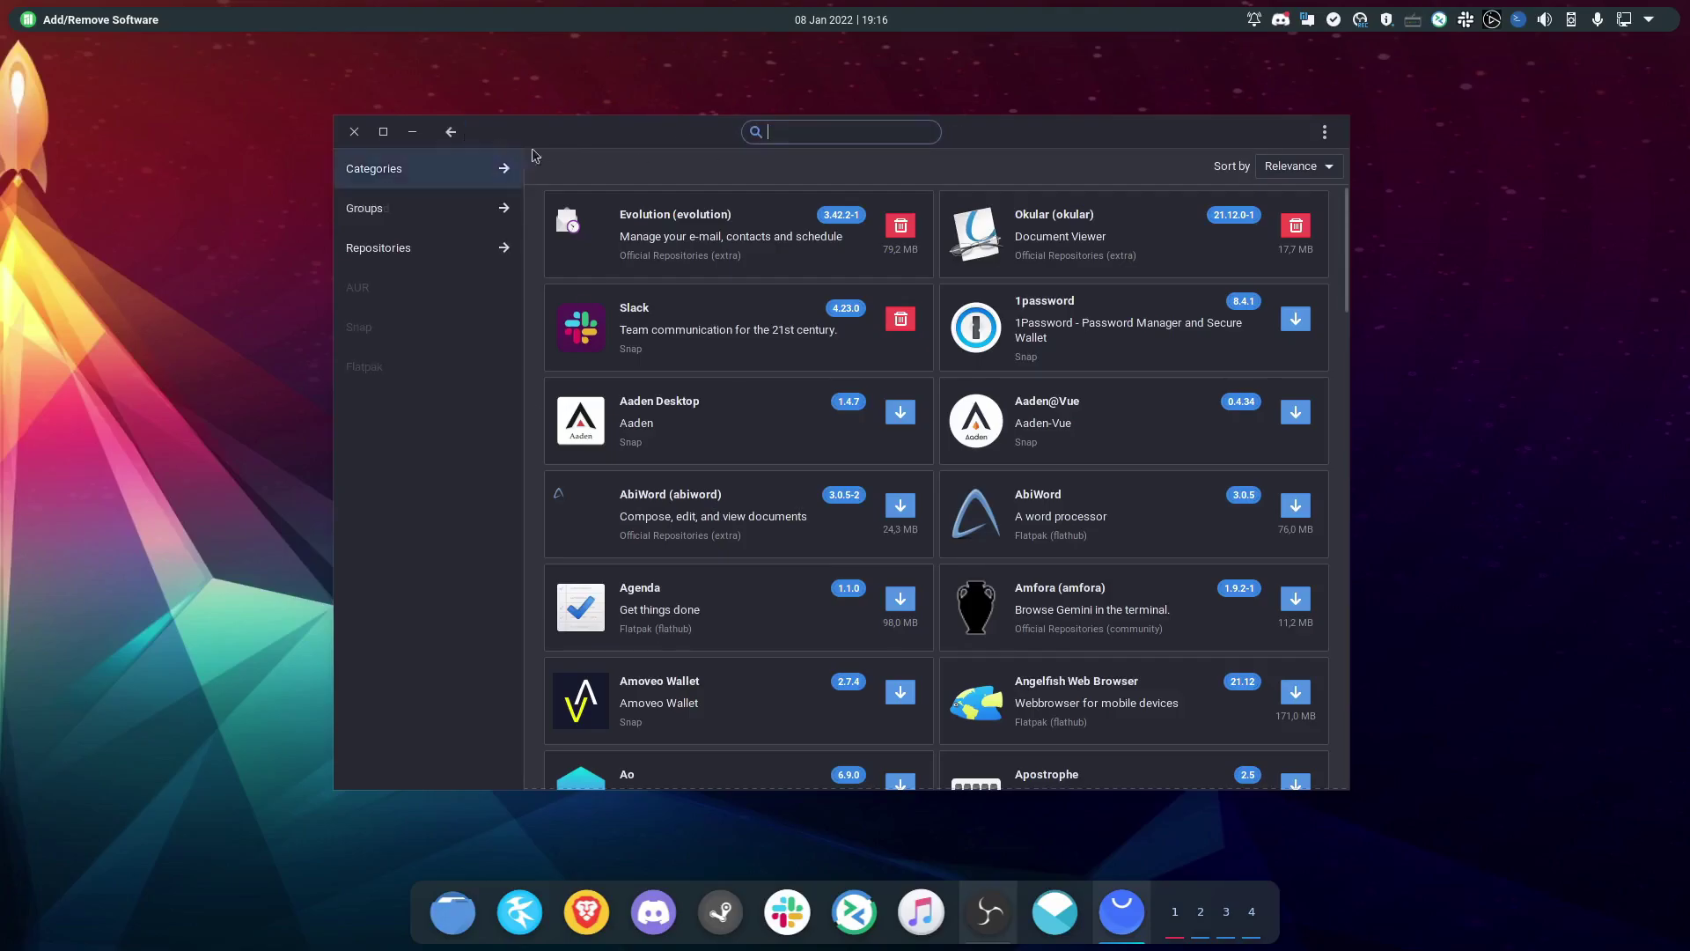
pyautogui.write('steam')
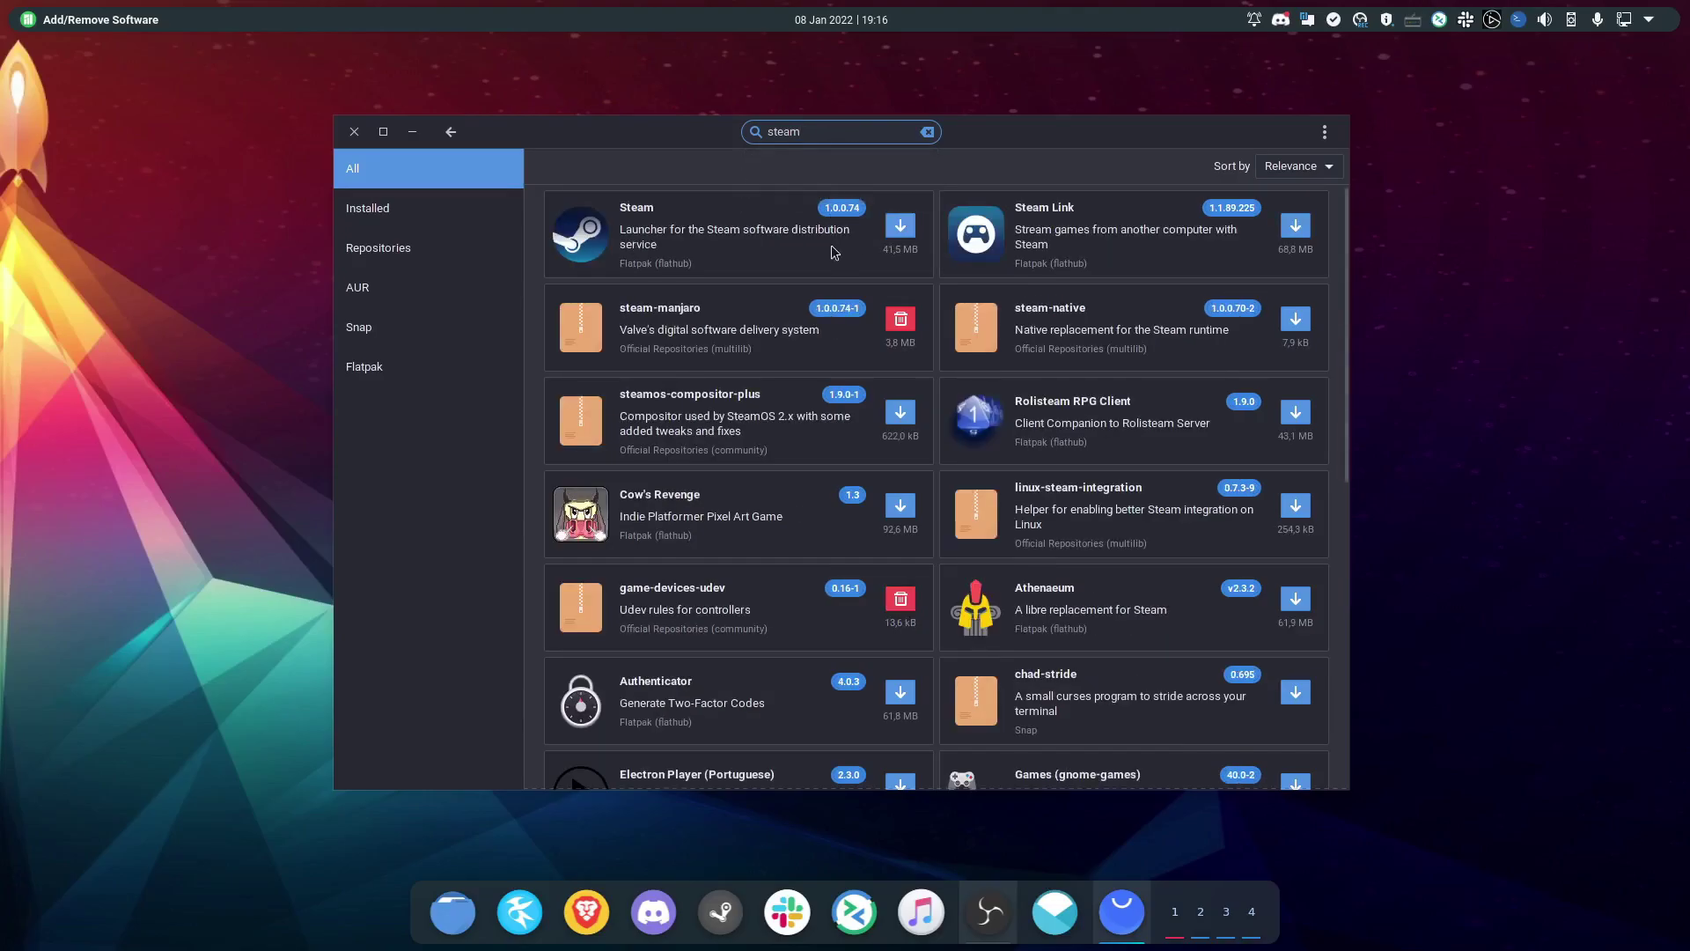
pyautogui.click(483, 227)
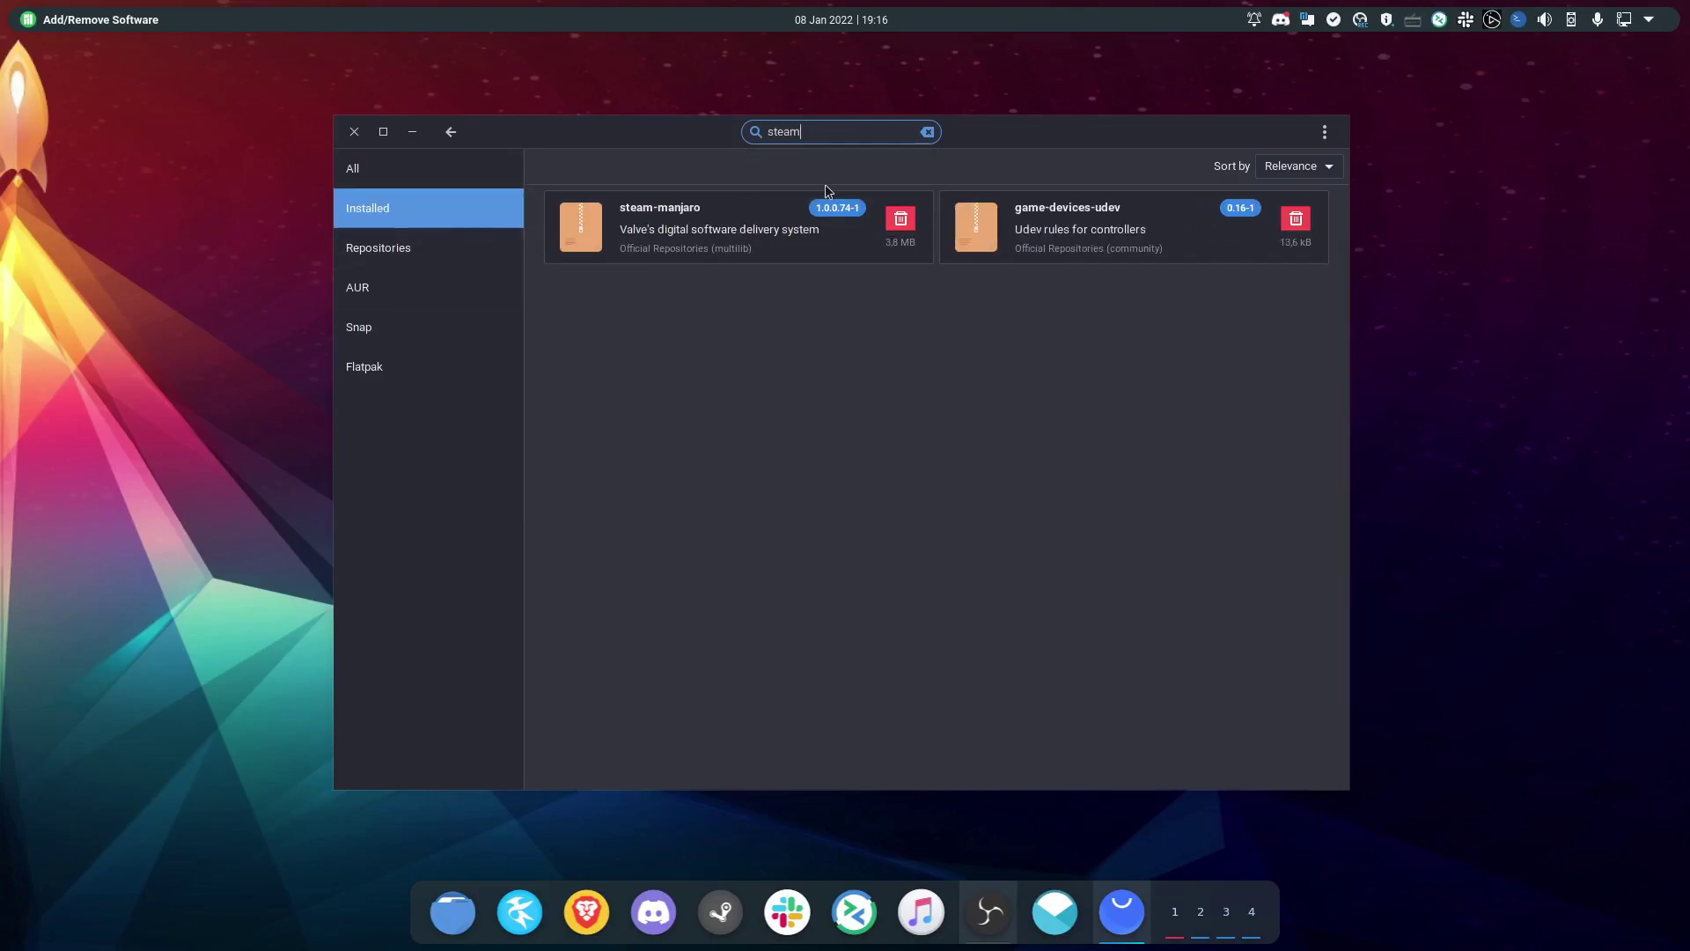
pyautogui.click(404, 250)
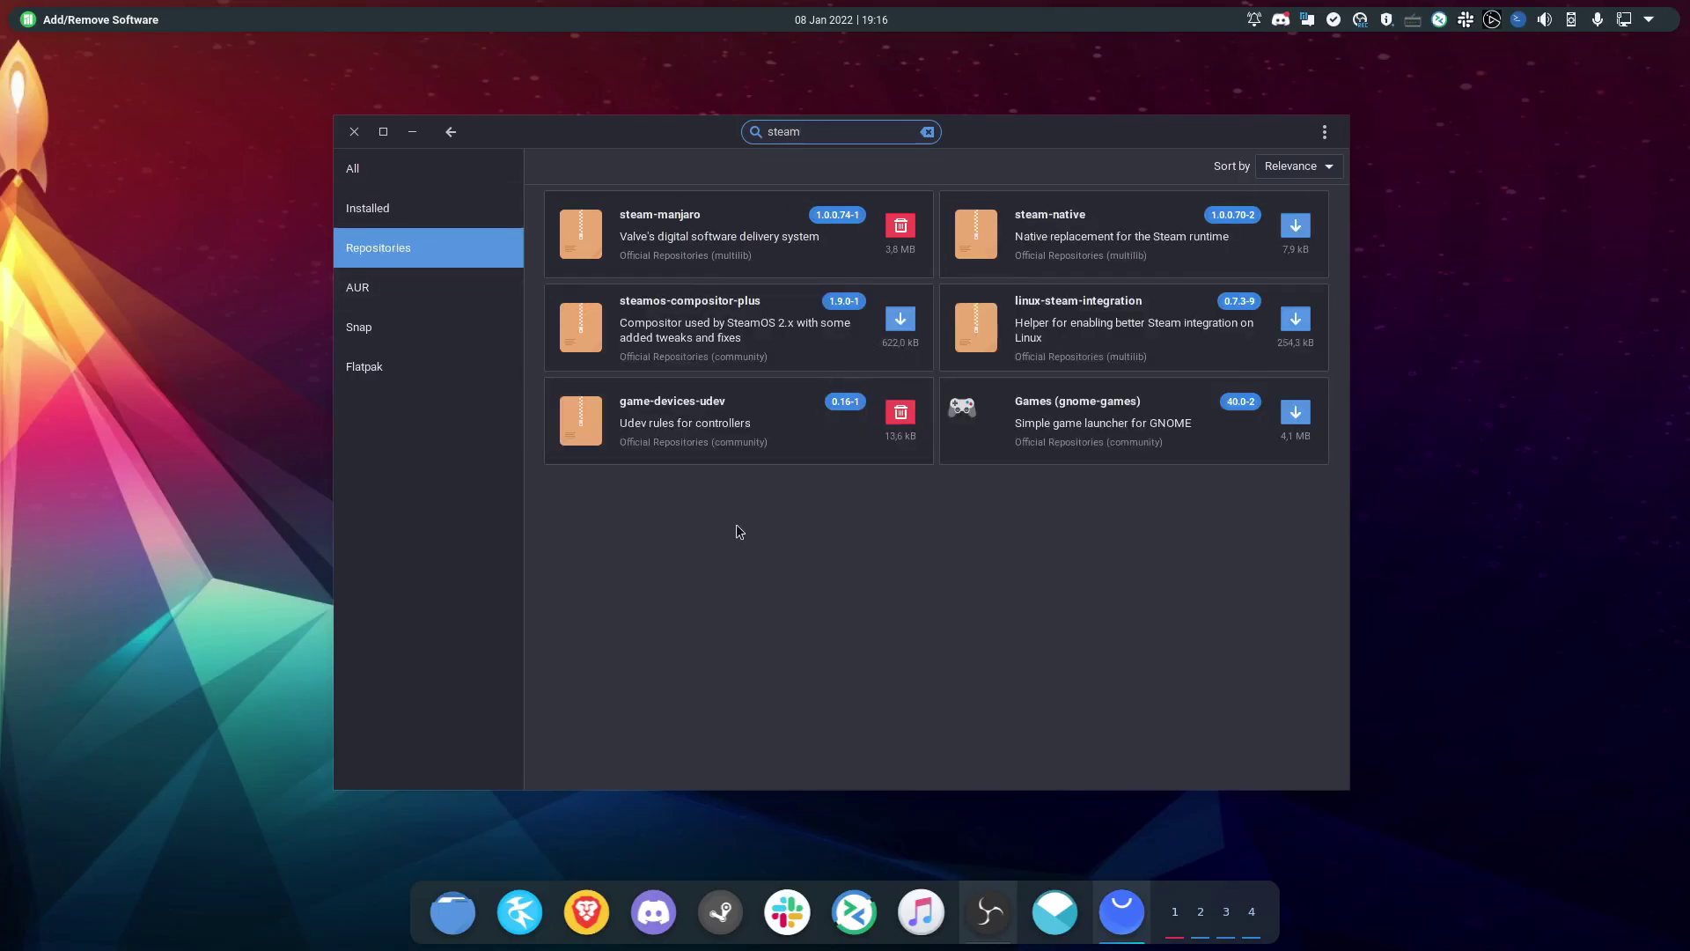
pyautogui.click(479, 289)
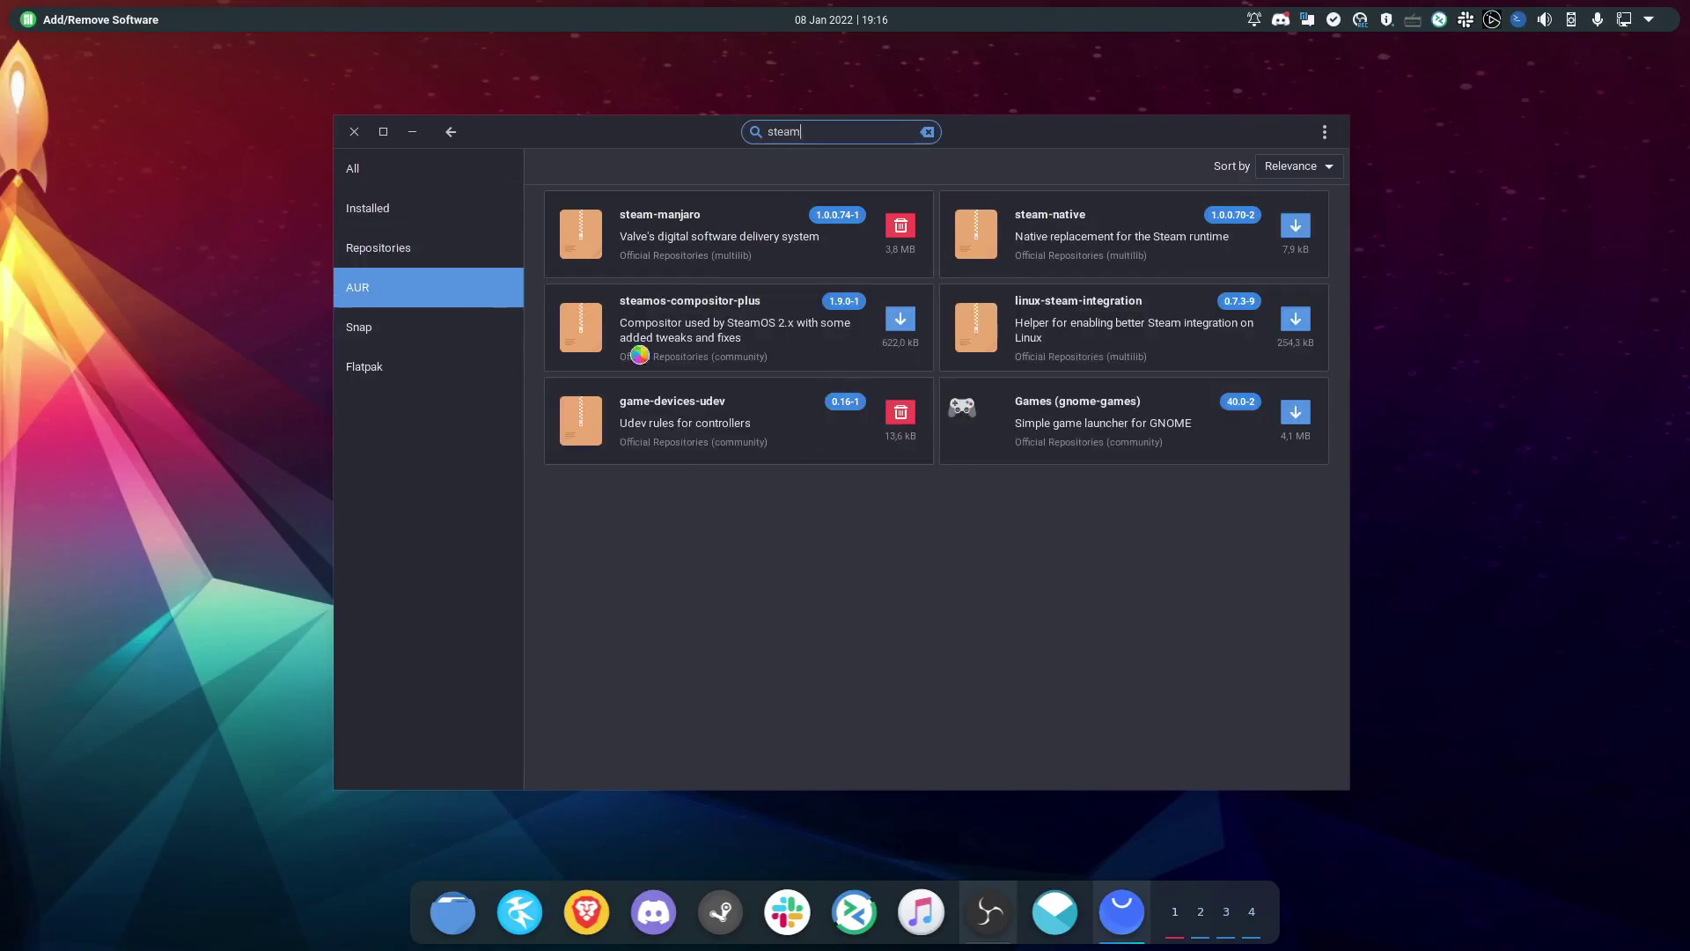
pyautogui.click(457, 329)
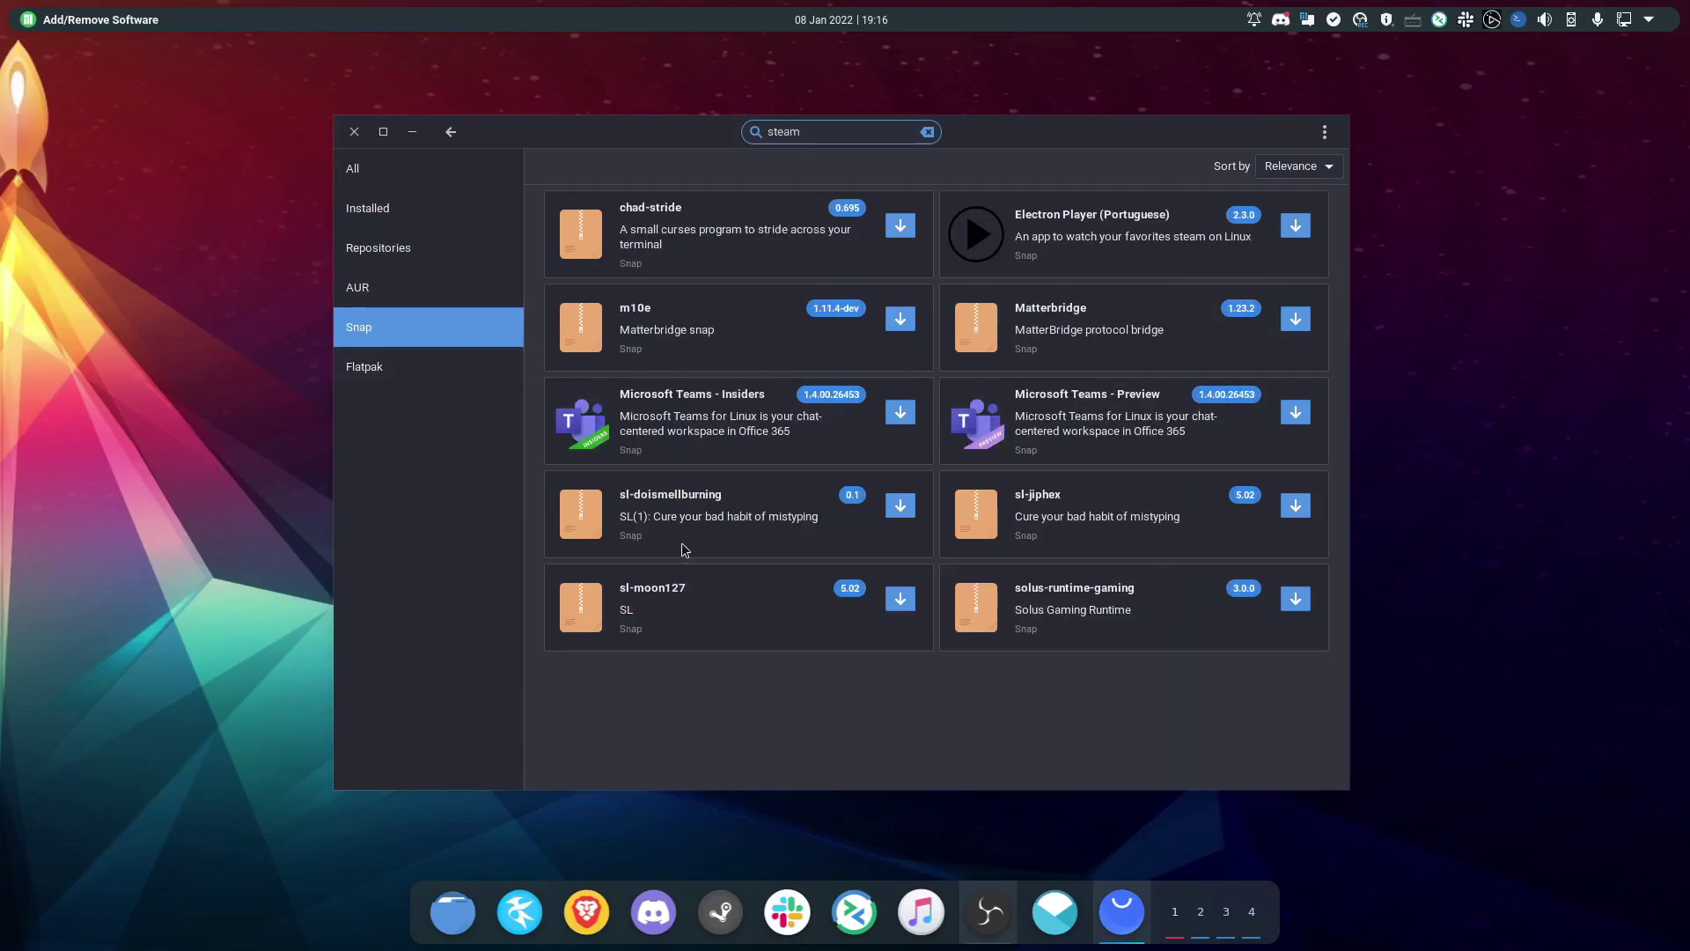
pyautogui.click(447, 380)
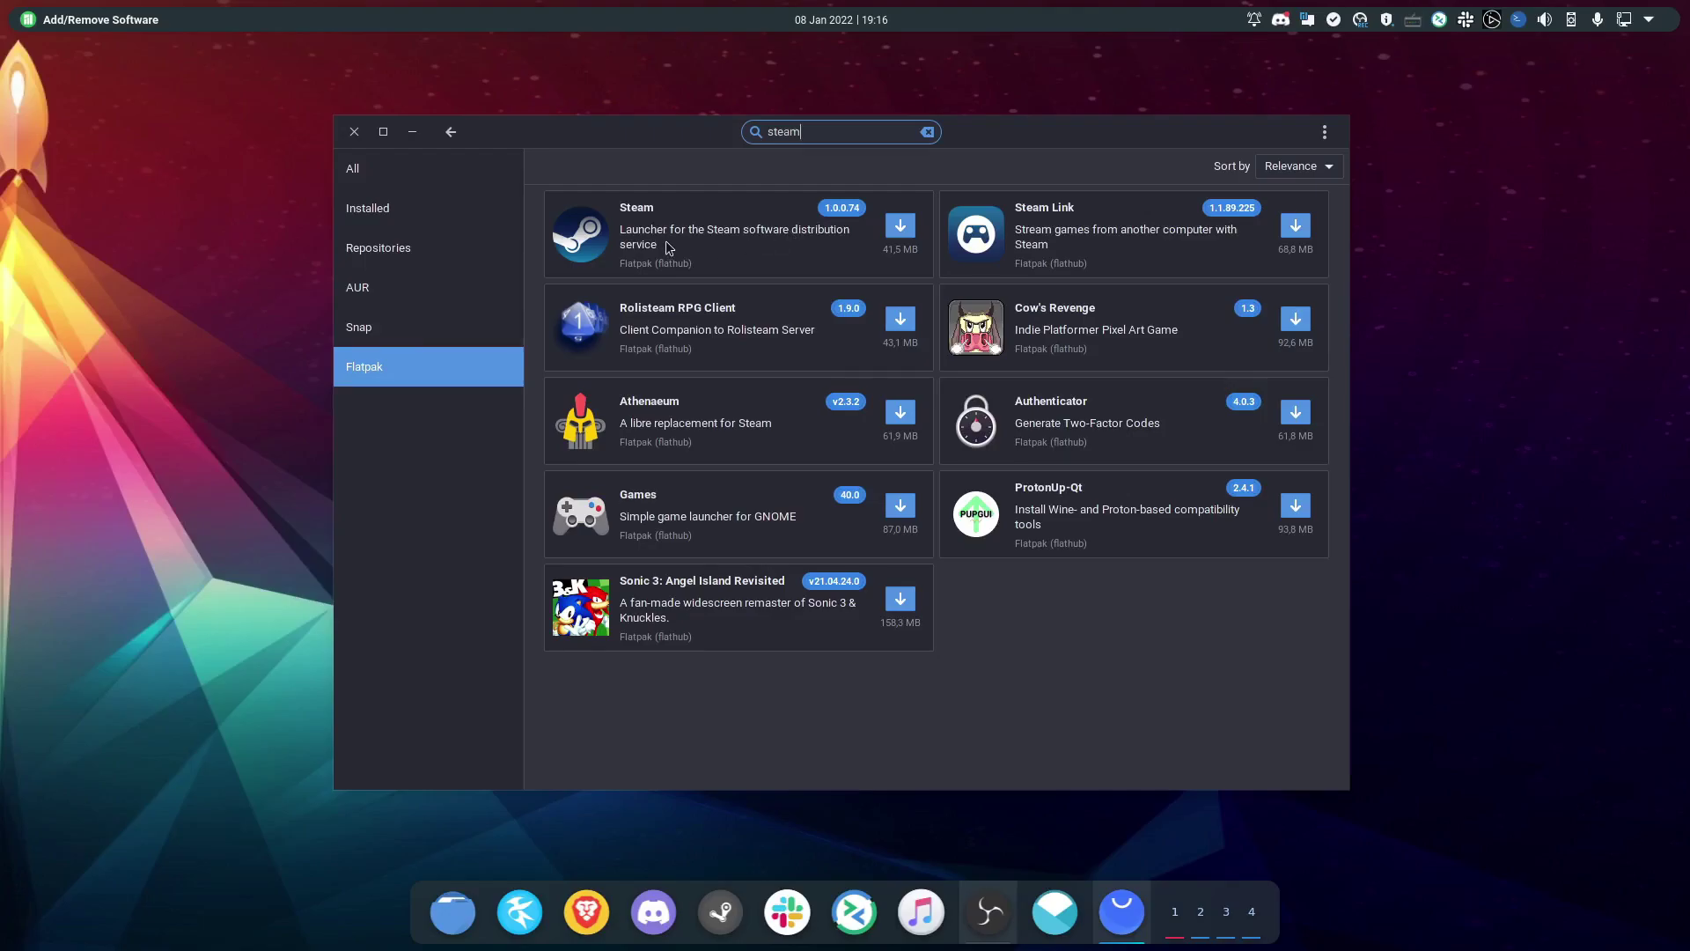
pyautogui.click(417, 180)
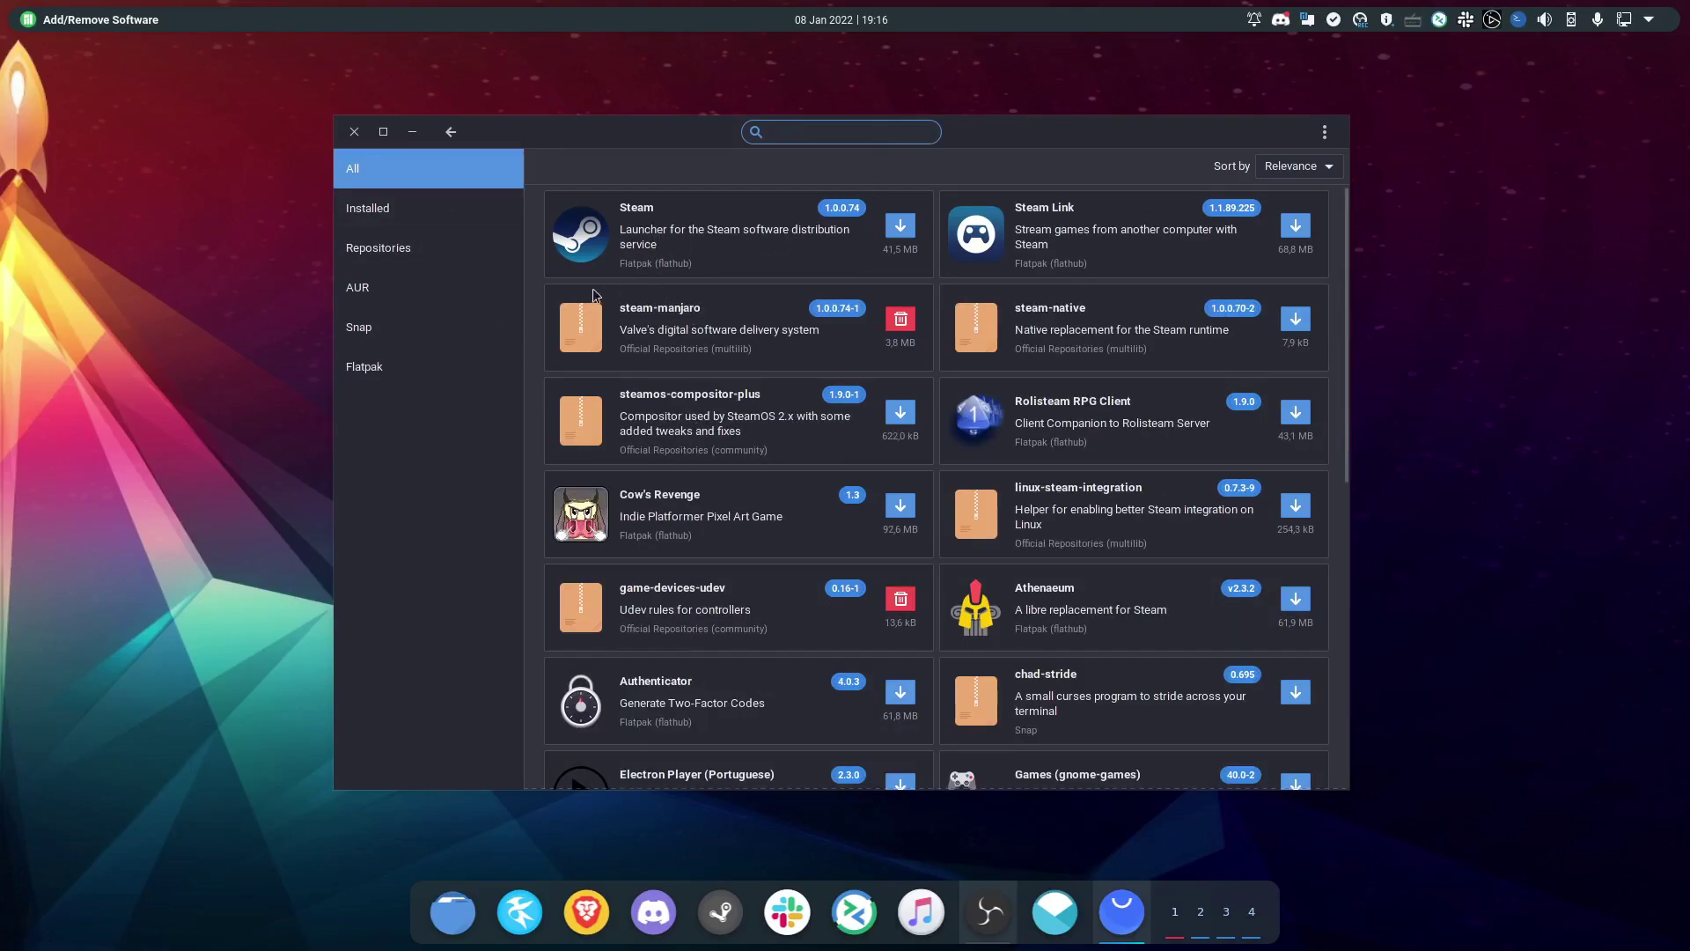
pyautogui.click(447, 134)
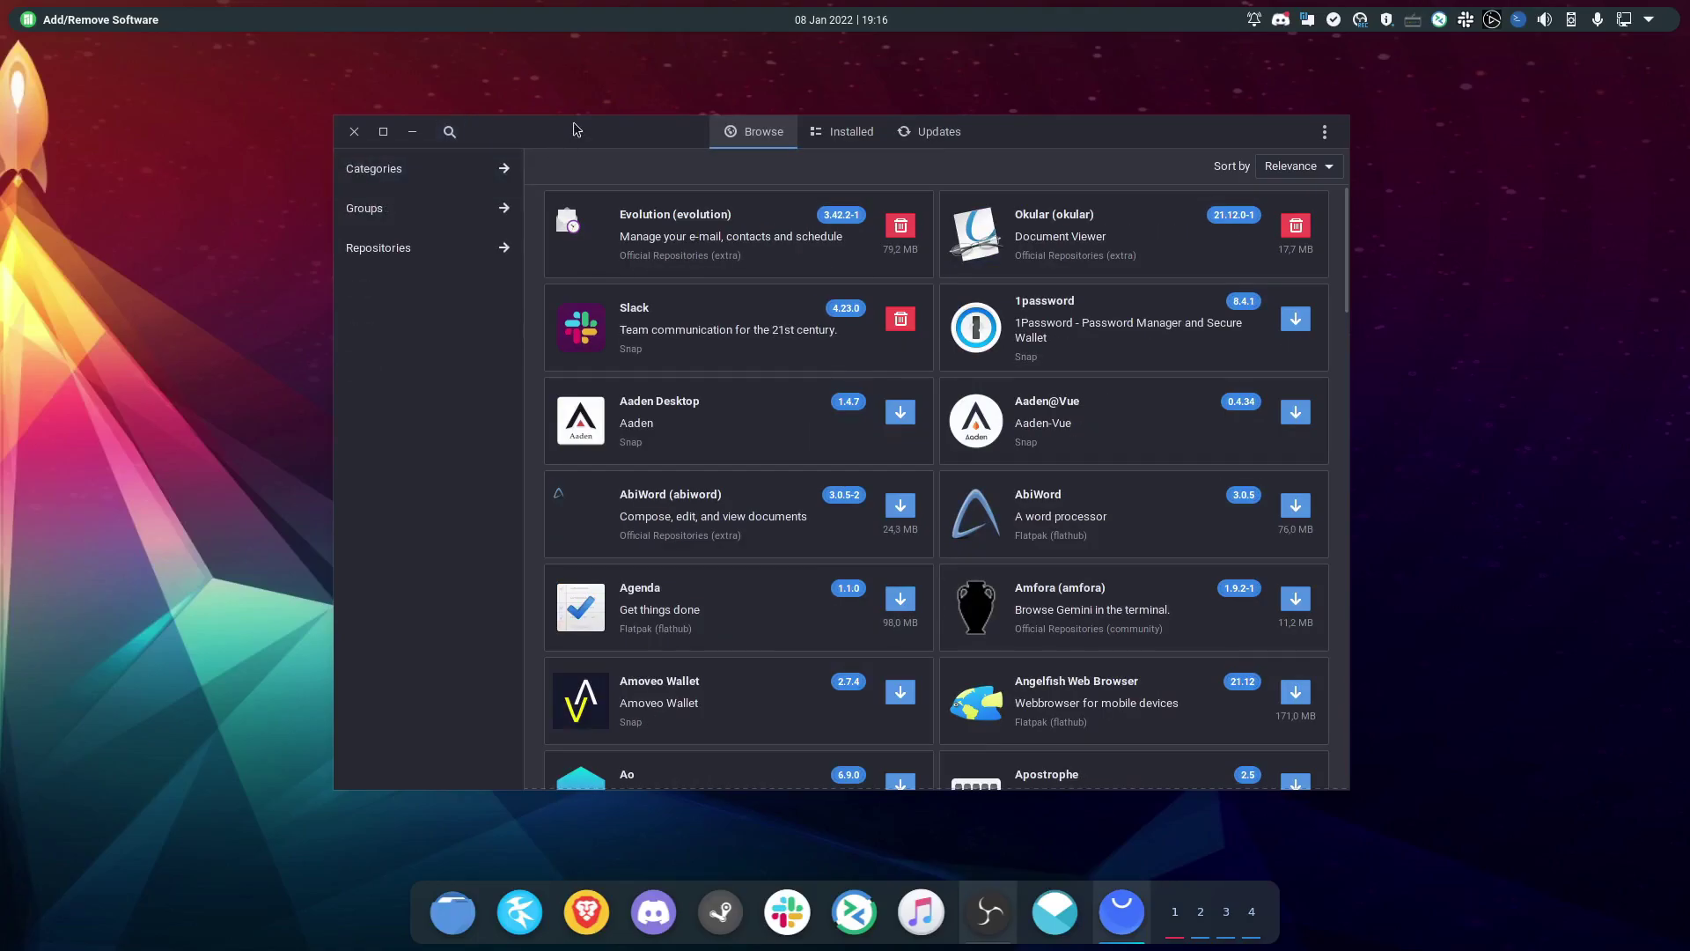